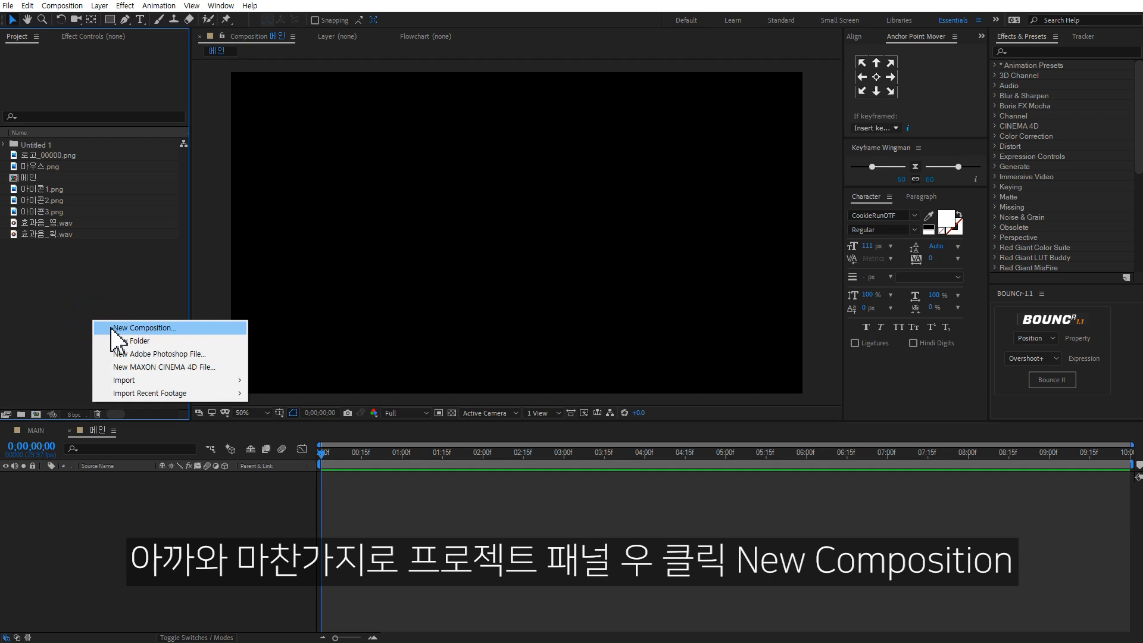
- Create a new 300 × 300 px composition named 아이콘1
left_click(110, 328)
left_click(575, 130)
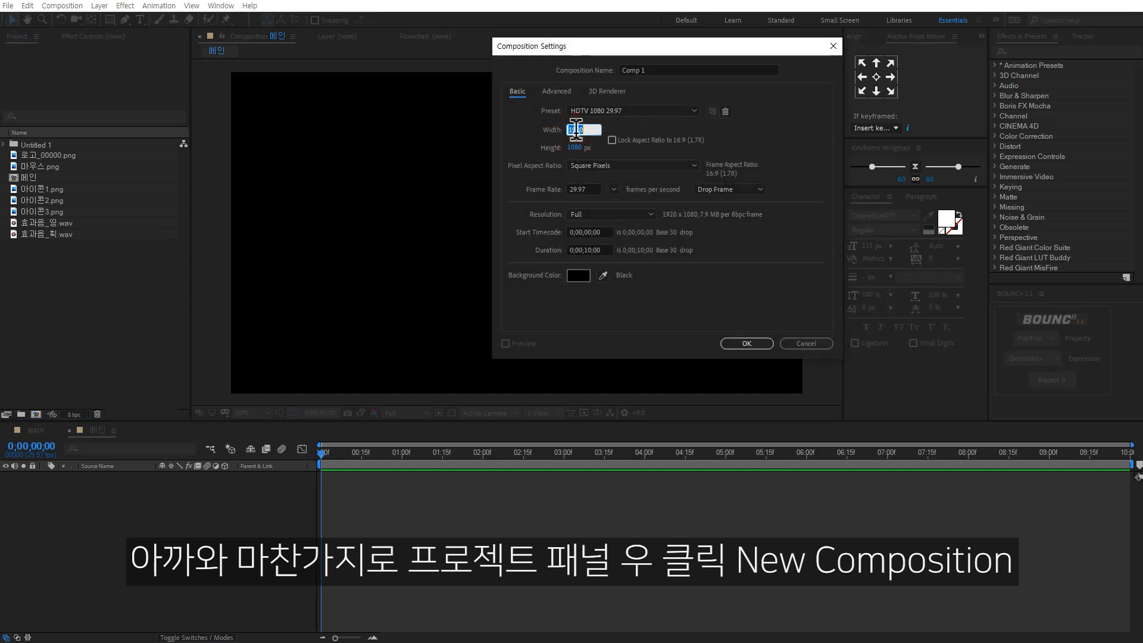
type("300")
key("Tab")
type("300")
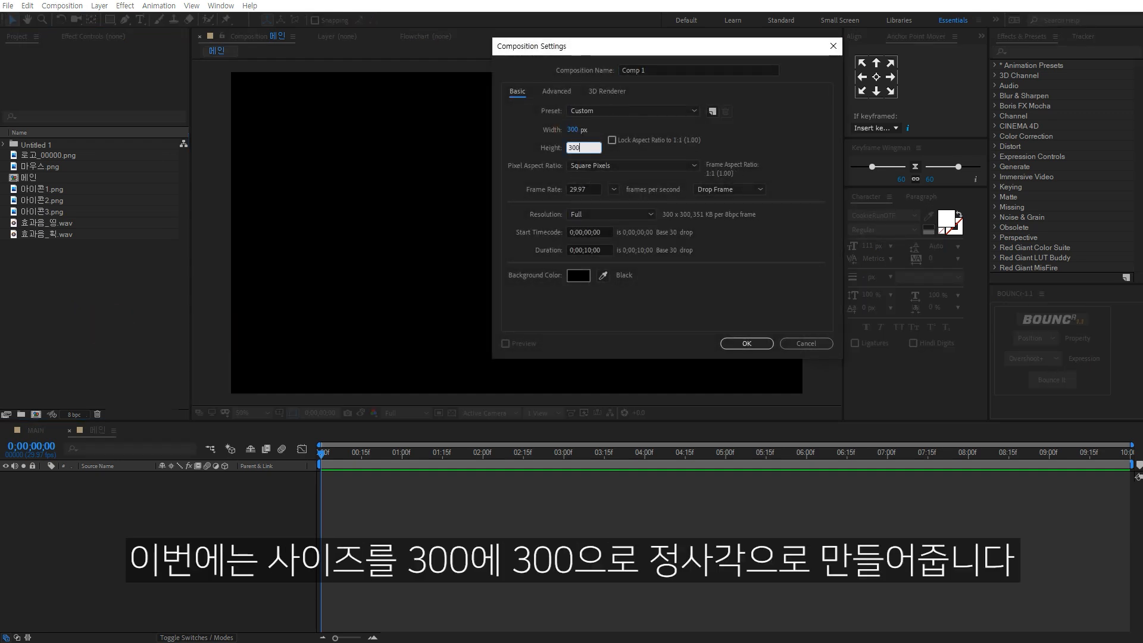
left_click(685, 71)
type("ㅇㅏ이콘")
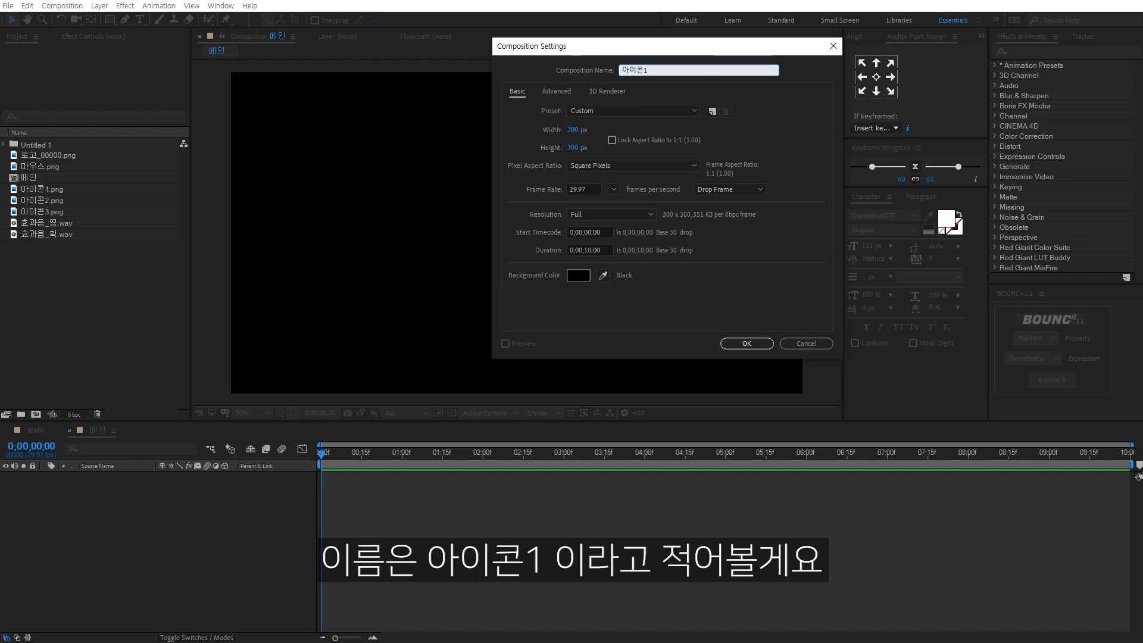
key("Return")
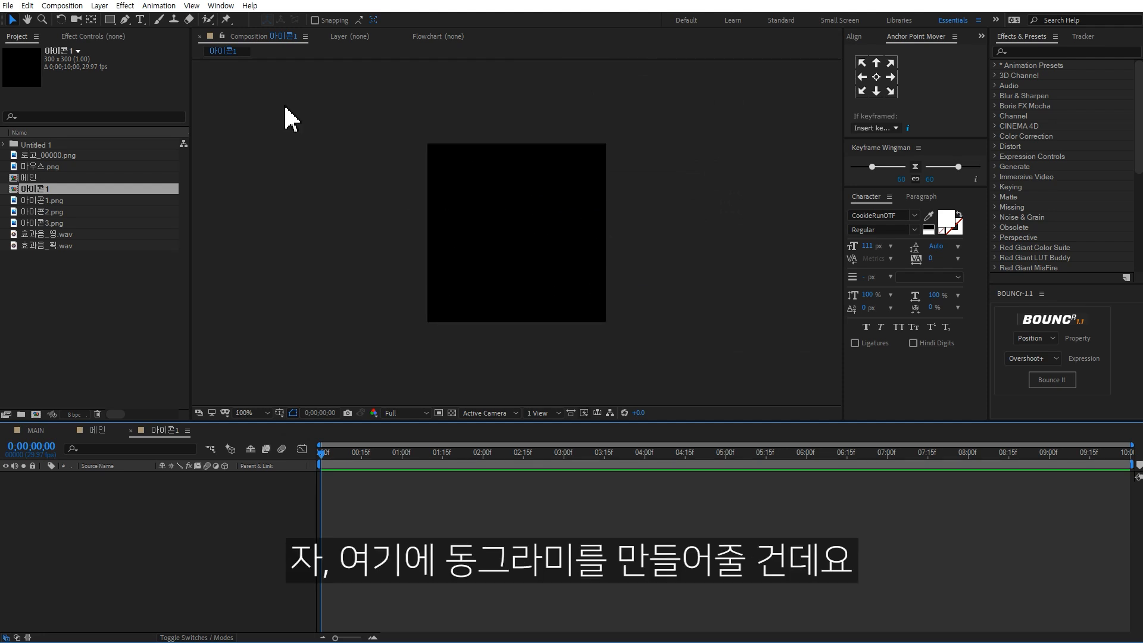
- Add an ellipse shape layer that fills the whole 아이콘1 composition
left_click_drag(111, 21, 160, 47)
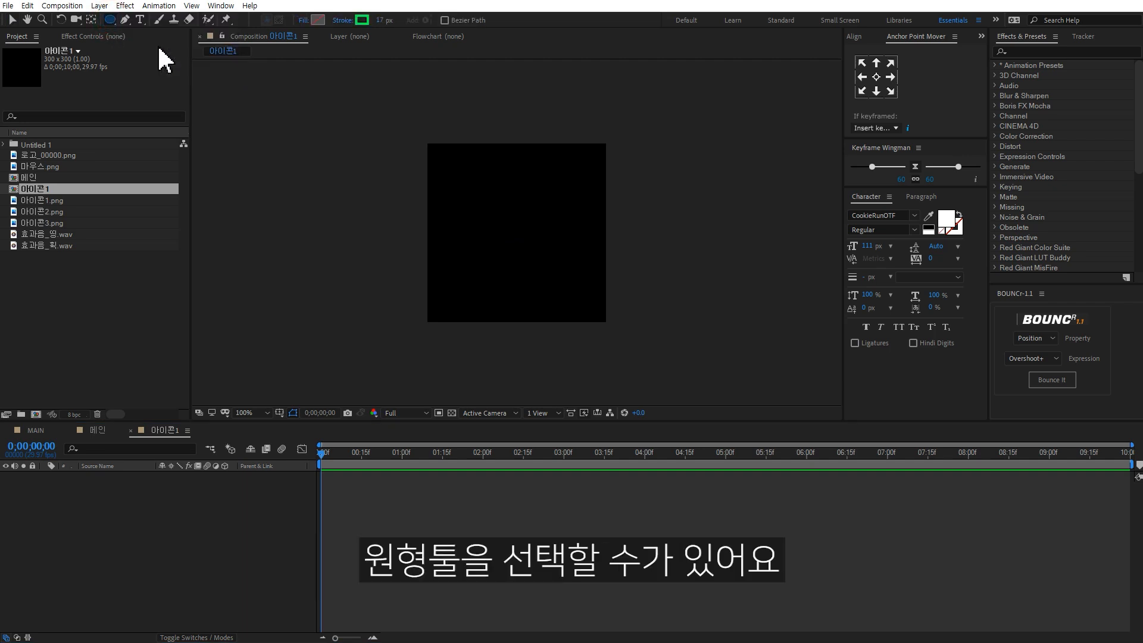
double_click(111, 22)
key("v")
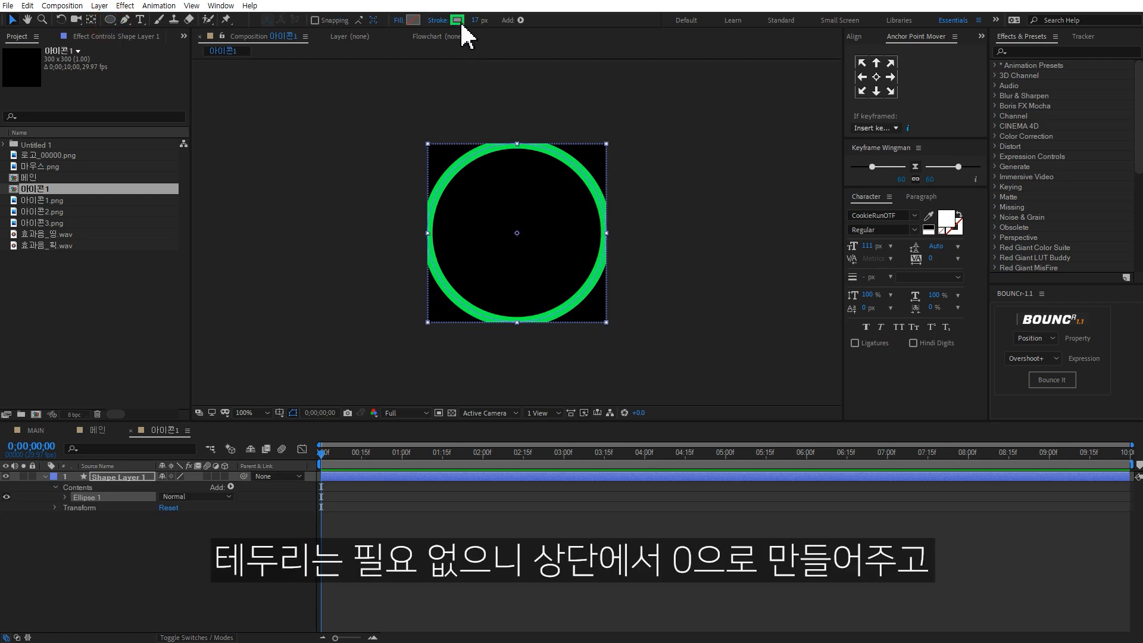
- Set the circle's stroke width to 0 px and its fill colour to white (FFFFFF)
left_click_drag(475, 20, 428, 26)
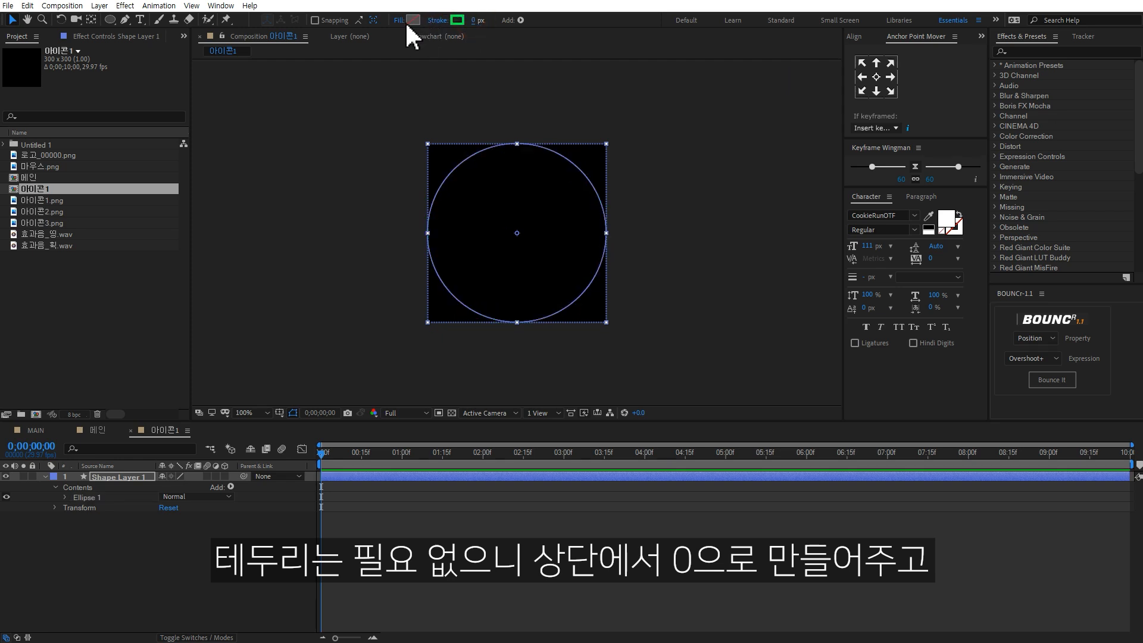
left_click(413, 20)
left_click_drag(756, 286, 635, 204)
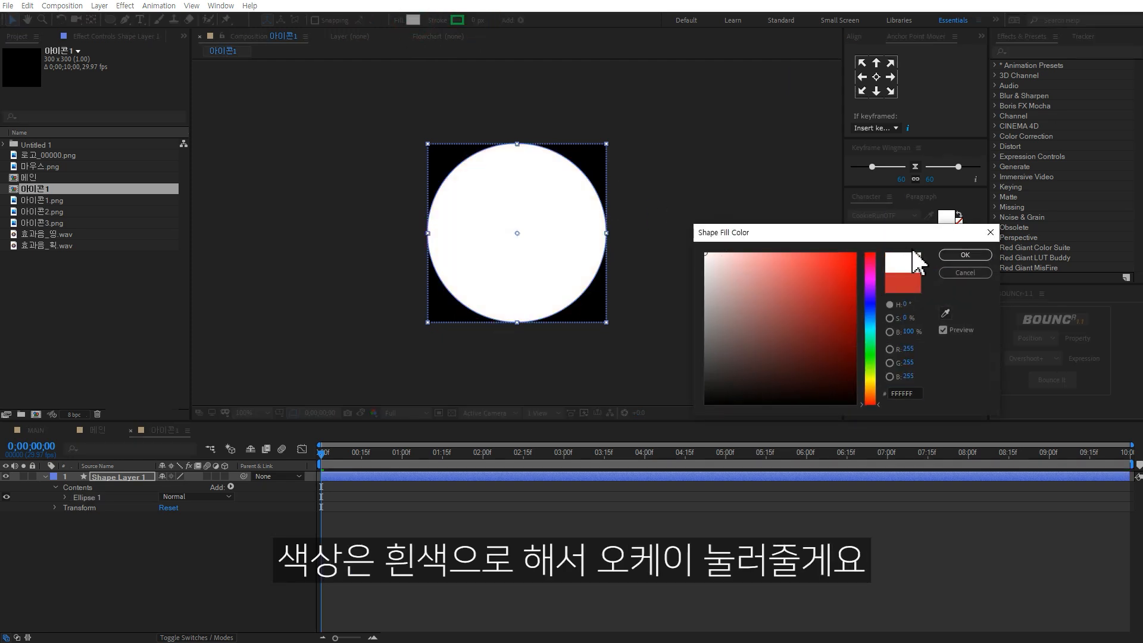
left_click(959, 255)
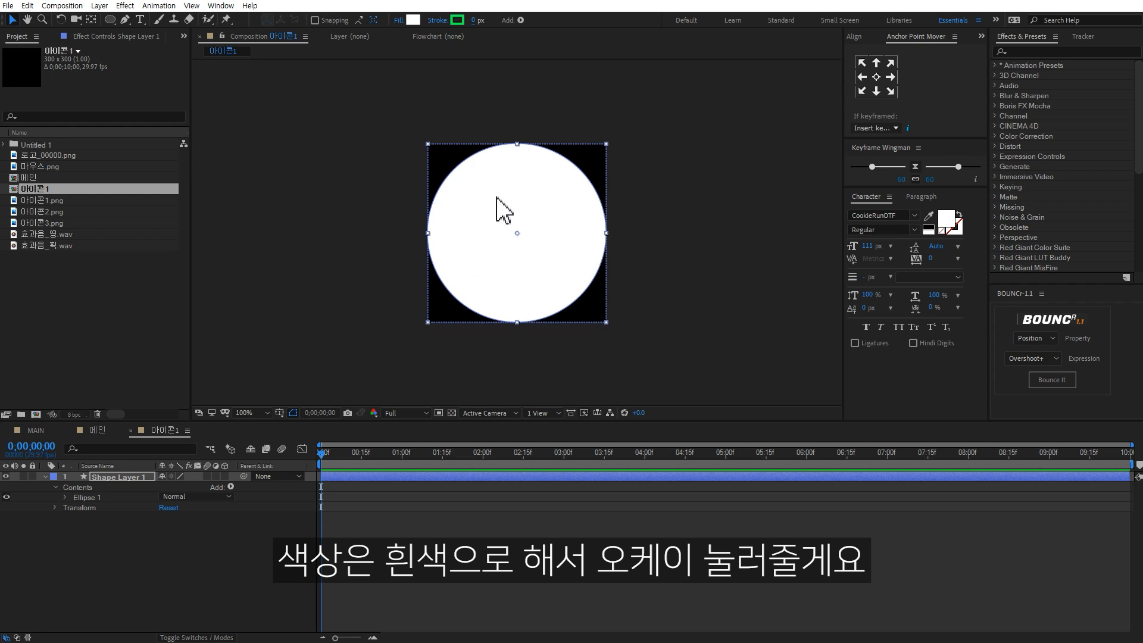
- Place the 아이콘1 composition as a layer in the 메인 composition and leave it deselected
left_click(100, 432)
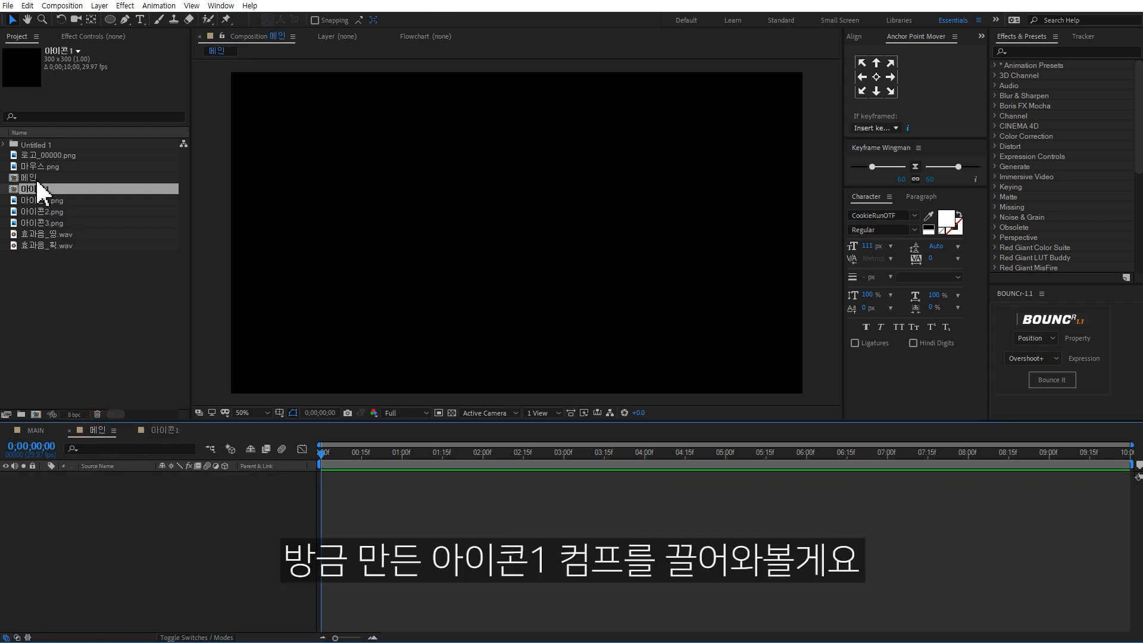
left_click_drag(37, 190, 268, 524)
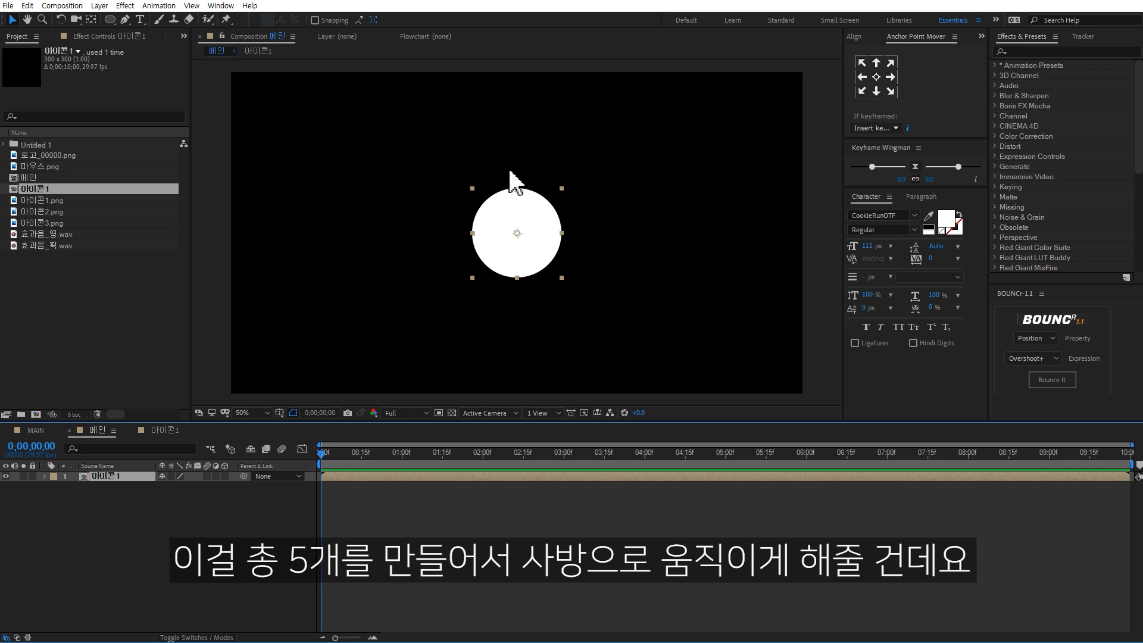
left_click(244, 283)
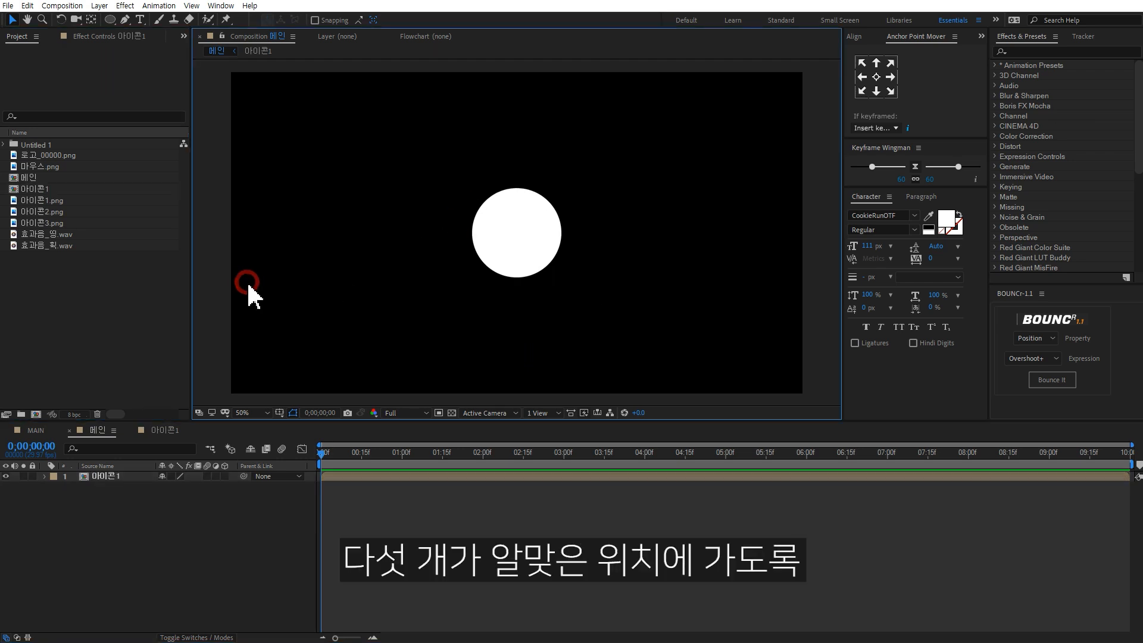
- Add a full-height five-sided polygon shape layer to the 메인 composition with the Polygon Tool
left_click(109, 19)
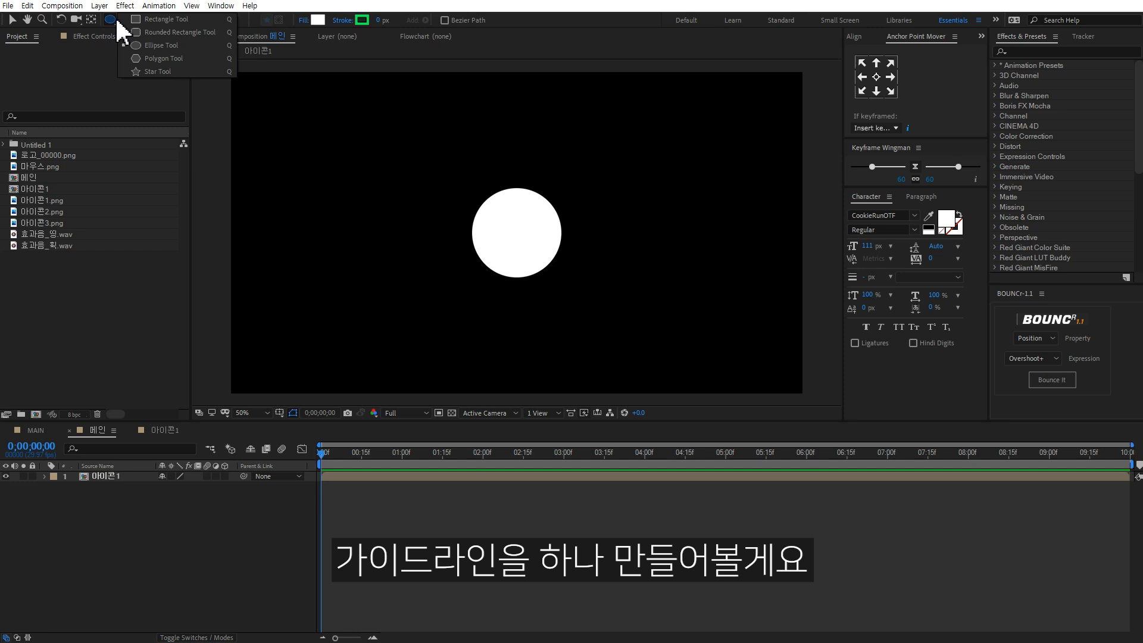
left_click(160, 58)
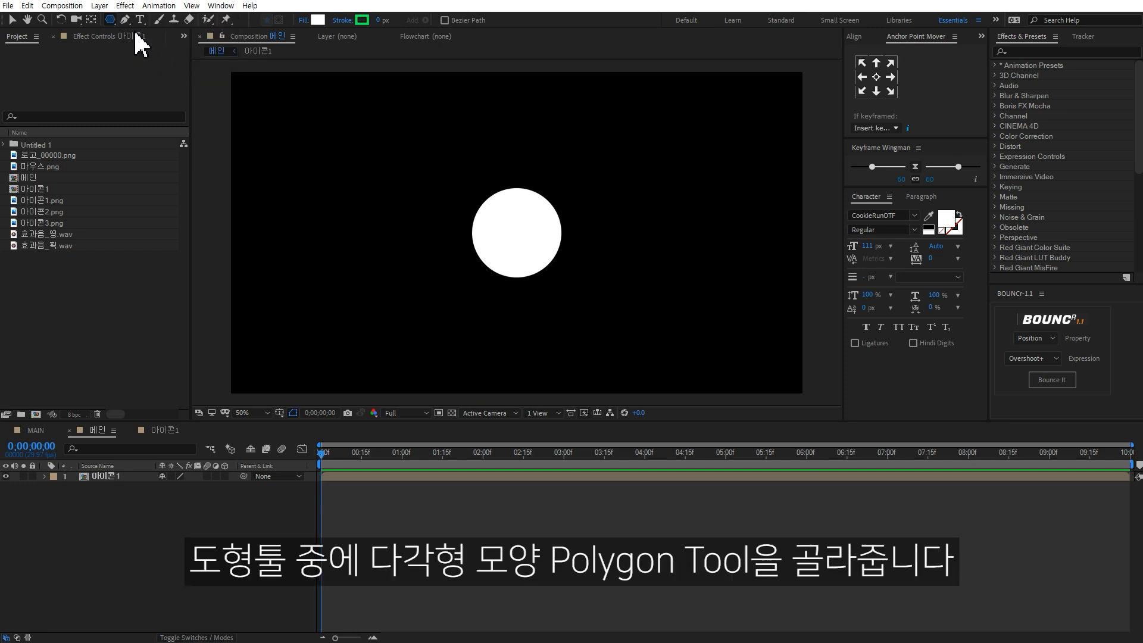
double_click(109, 18)
key("v")
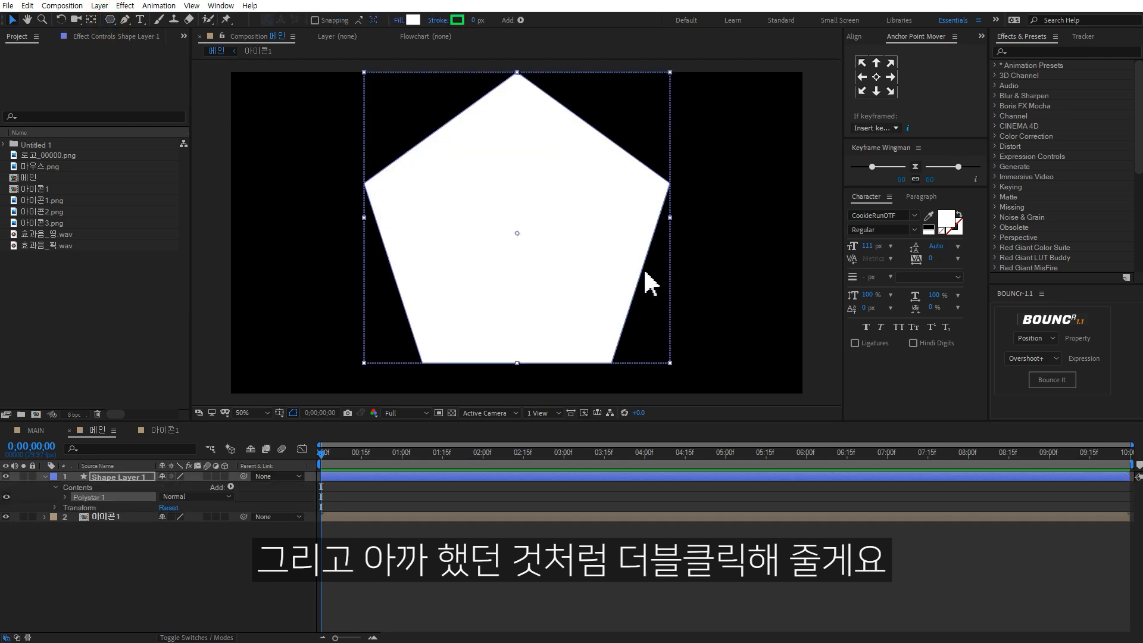
- Set the pentagon's fill to none and its stroke width to 10 px
left_click(397, 20)
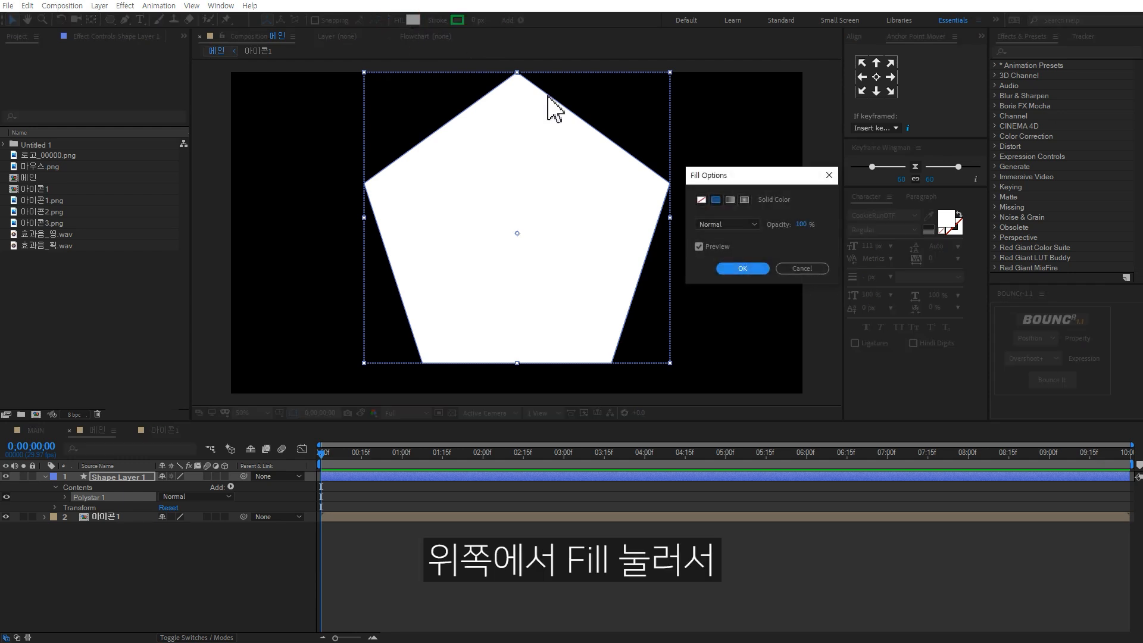
left_click(701, 199)
left_click(743, 269)
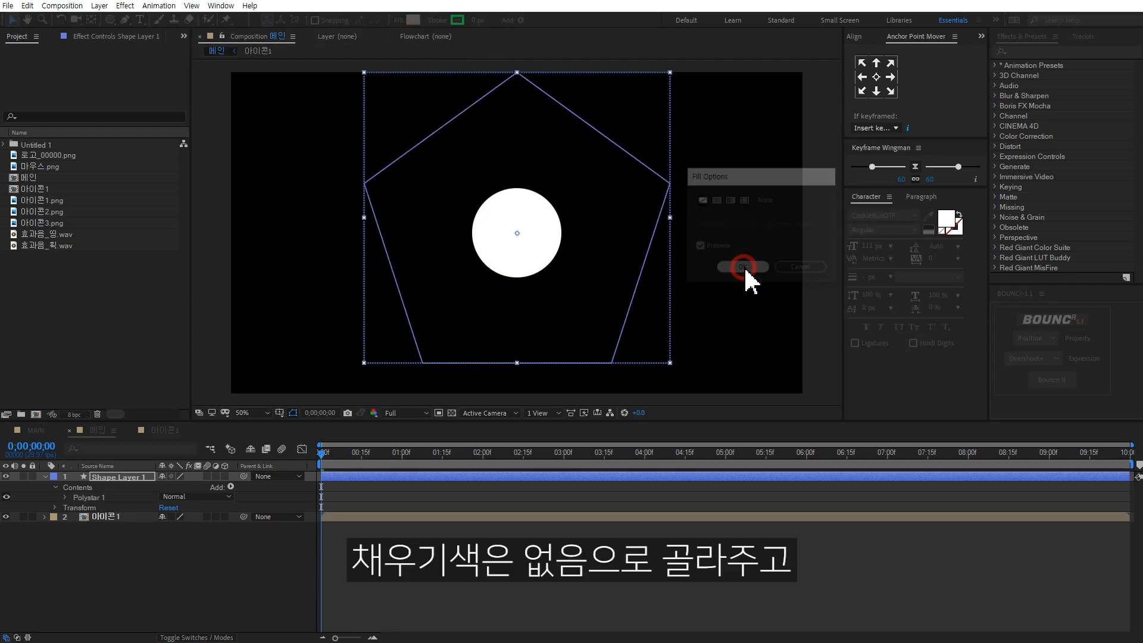
left_click_drag(473, 21, 484, 26)
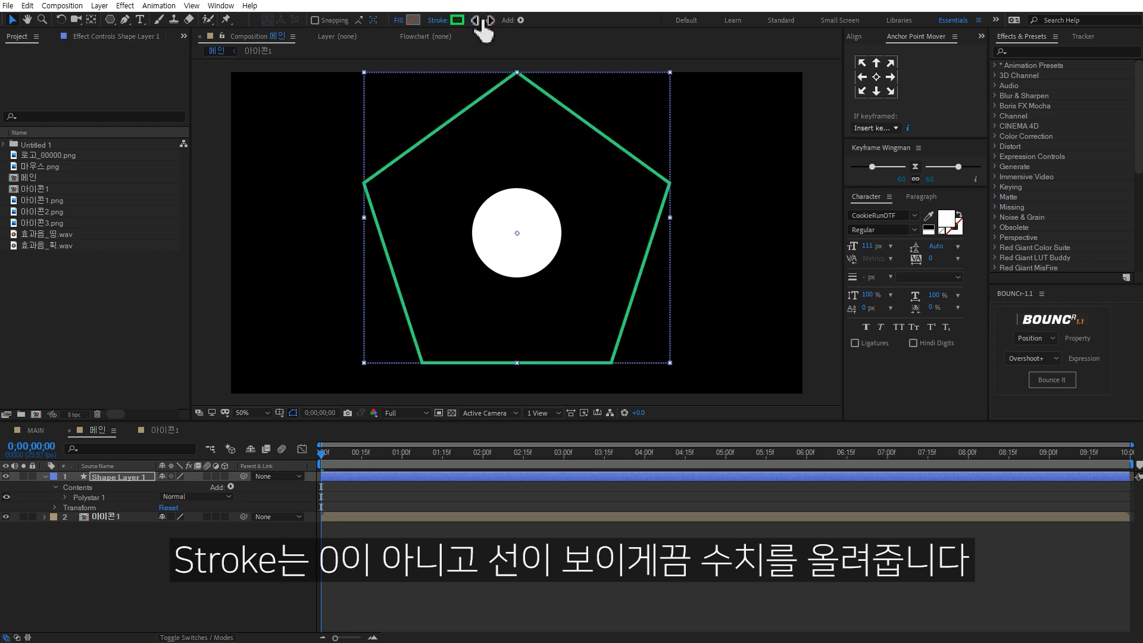
- Reduce the Outer Radius of the pentagon's Polystar Path to 298
left_click(65, 498)
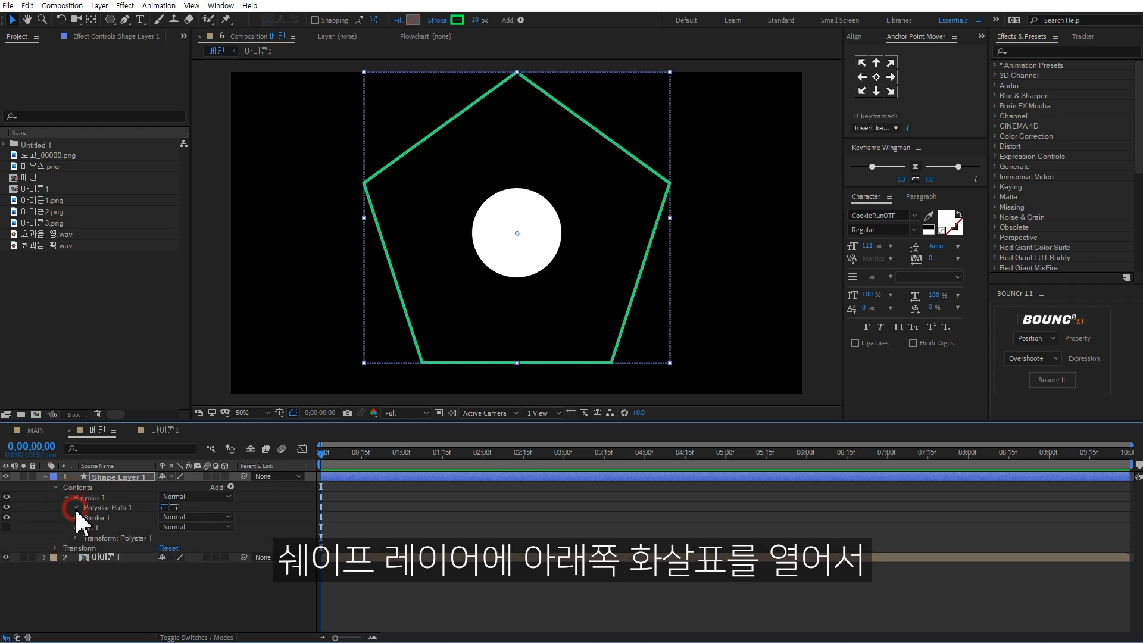
left_click(75, 508)
left_click_drag(173, 560, 47, 563)
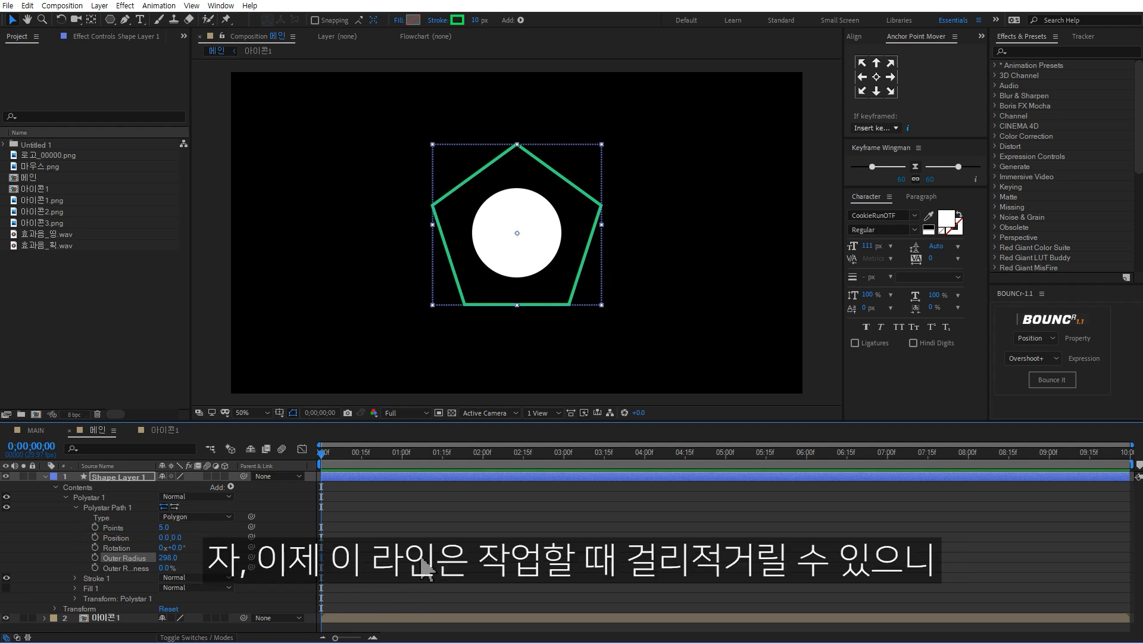
- Lock the pentagon's shape layer, test selection on the canvas with the circle, and collapse the locked layer's properties
left_click(32, 477)
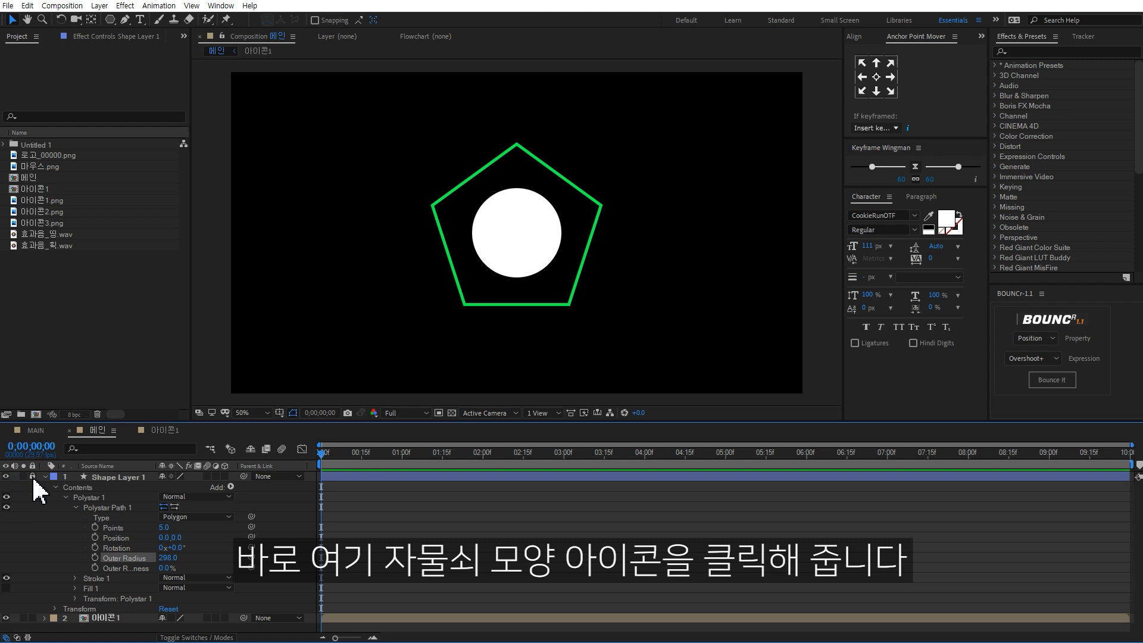
left_click(563, 283)
left_click(474, 298)
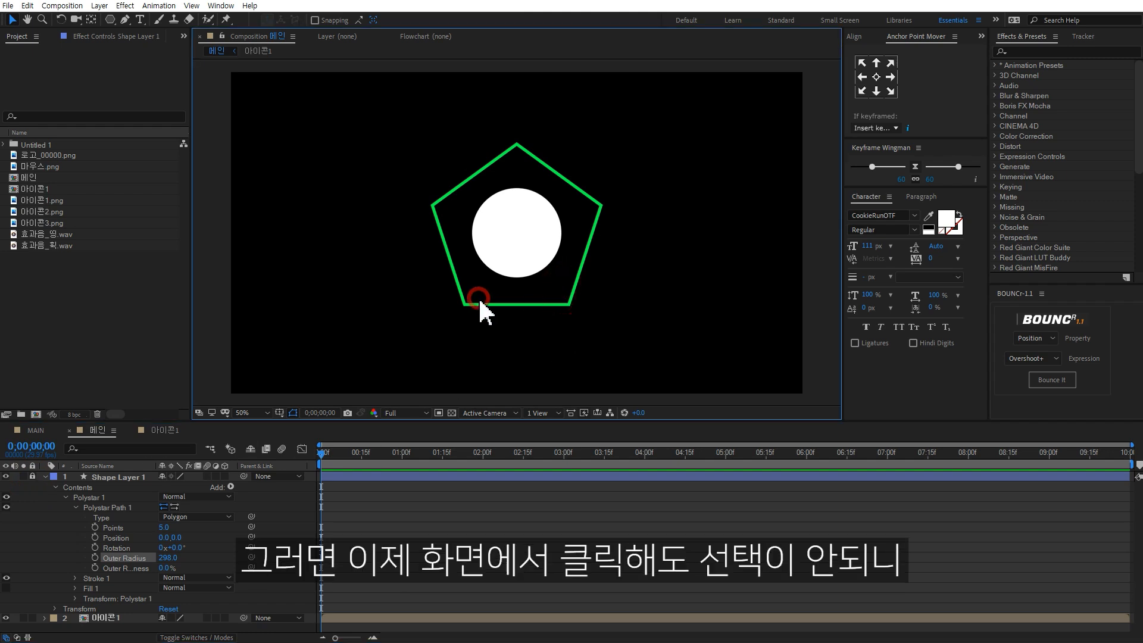
left_click(527, 247)
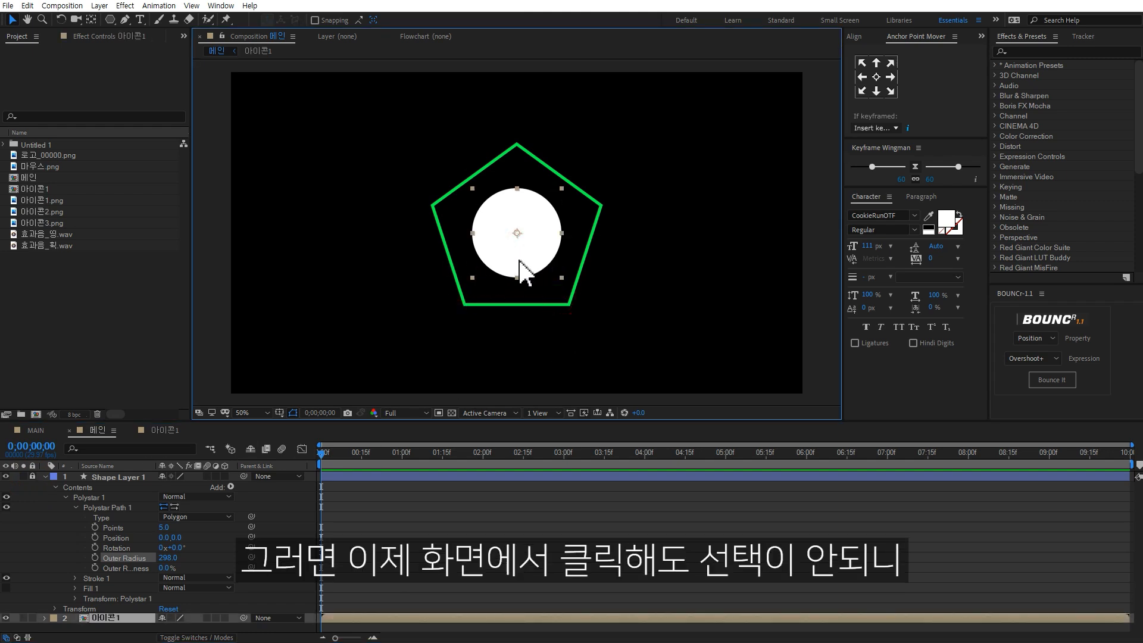
left_click(45, 477)
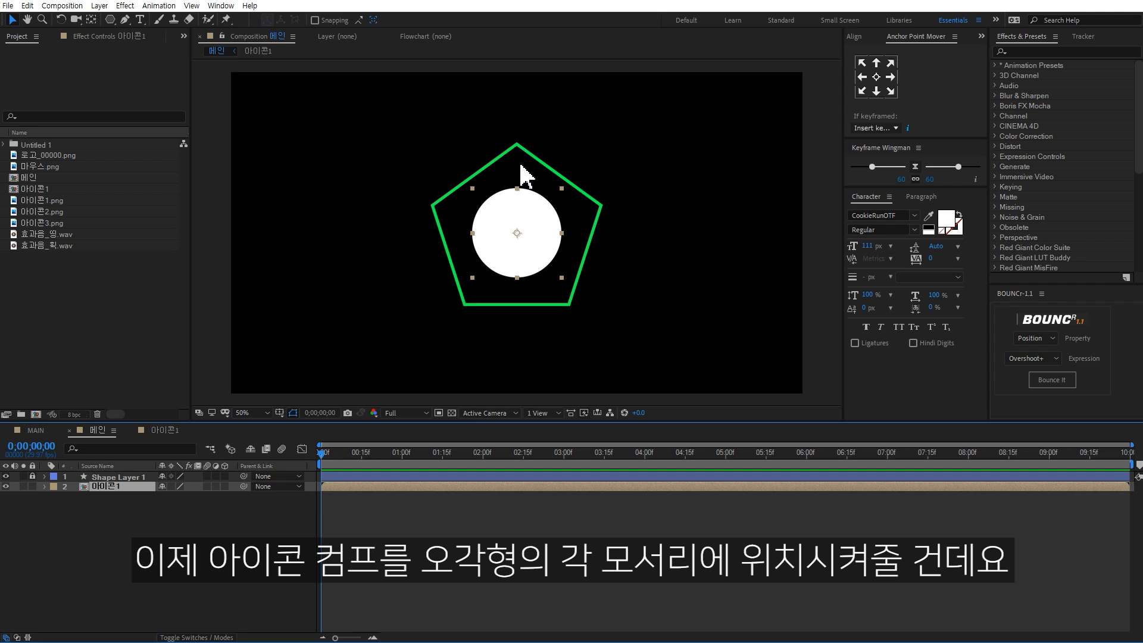
- Centre the circle on the pentagon's top corner and place one duplicate each on its upper right and upper left corners
left_click_drag(537, 261, 534, 174)
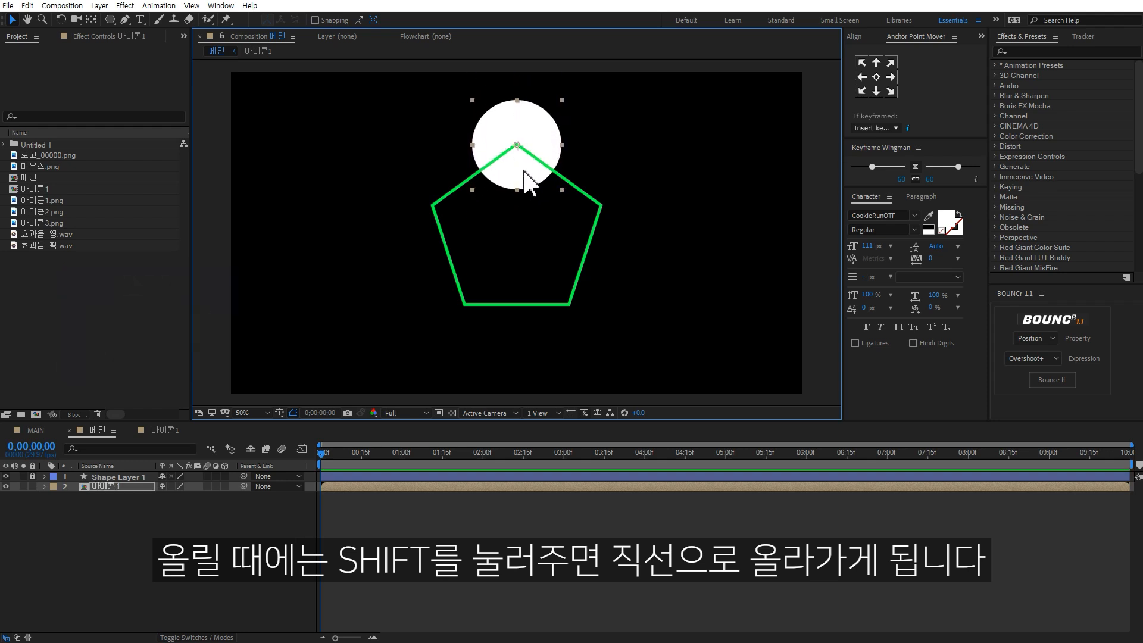
key("ctrl+d")
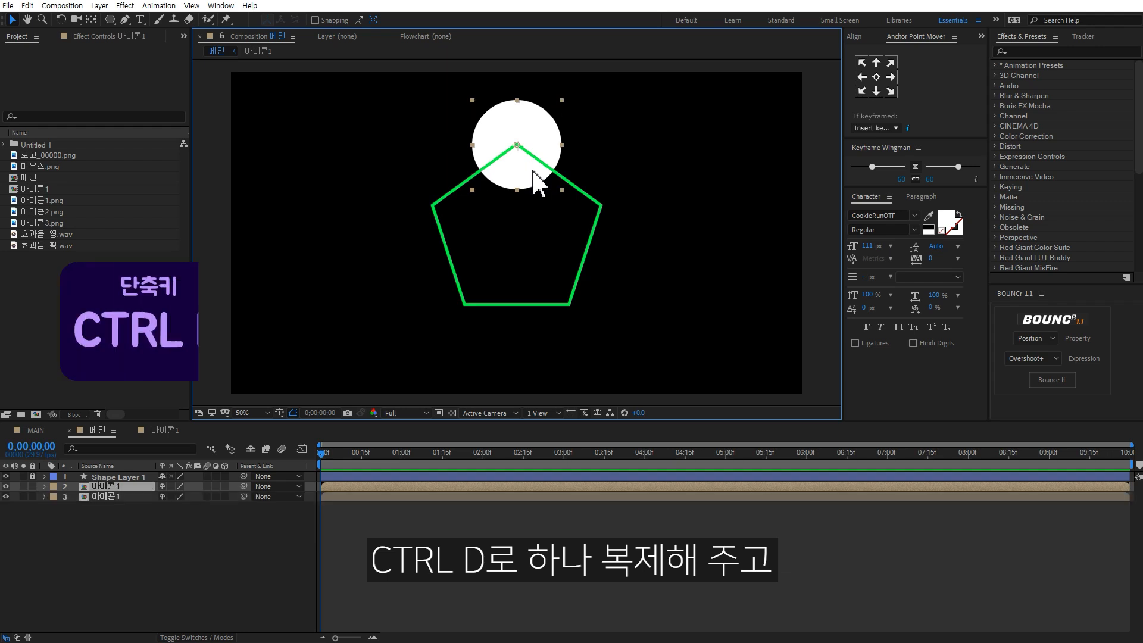
left_click_drag(518, 179, 601, 239)
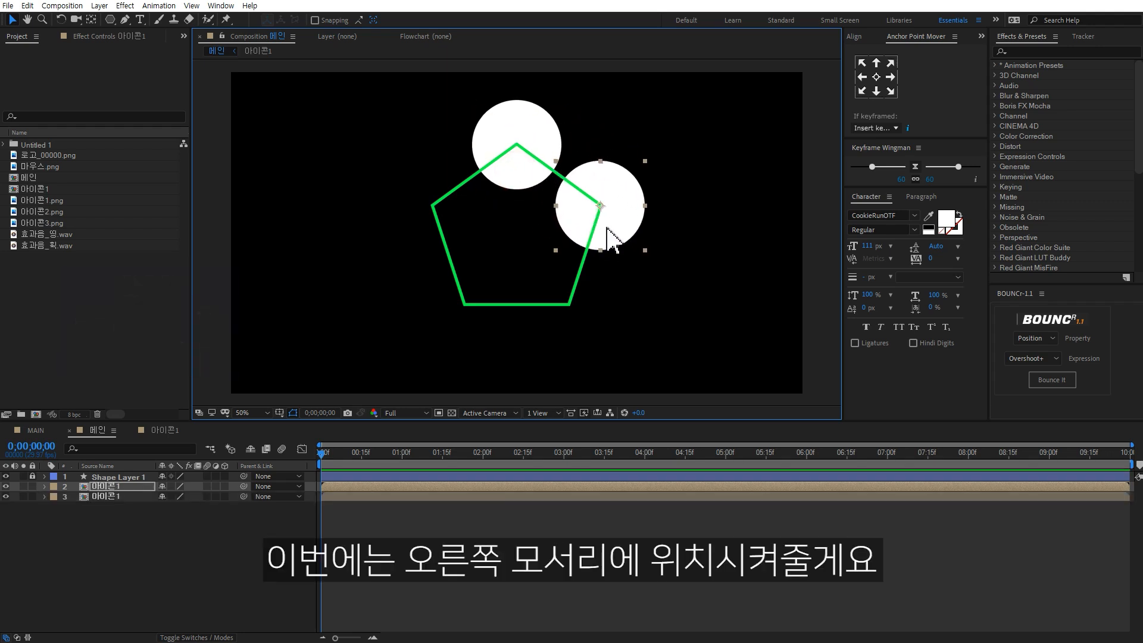
key("ctrl+d")
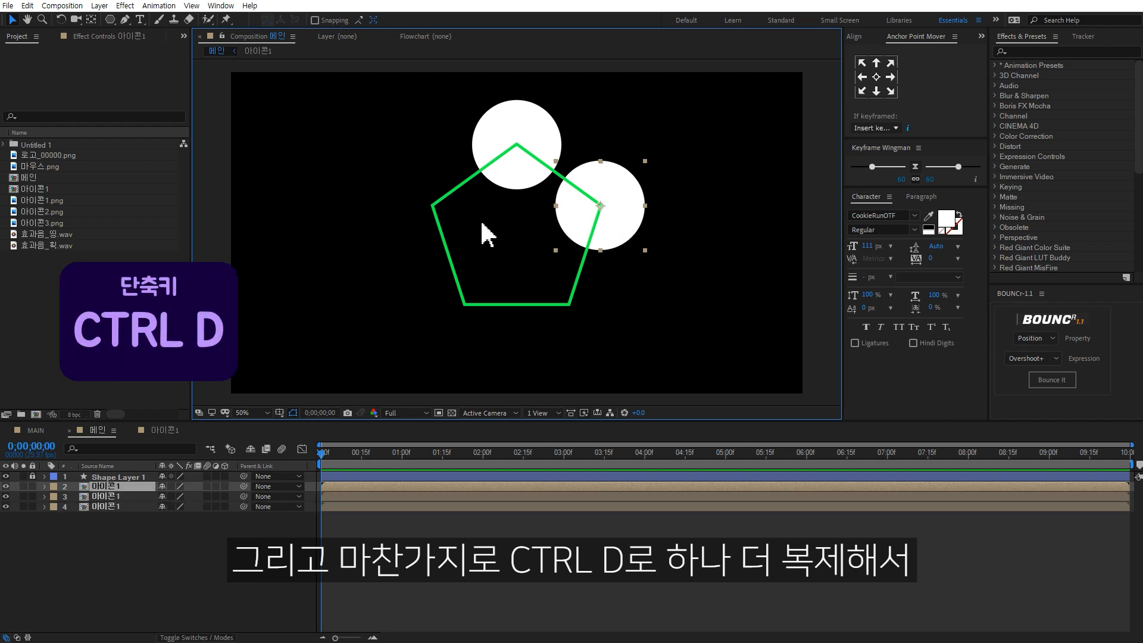
left_click_drag(622, 232, 455, 225)
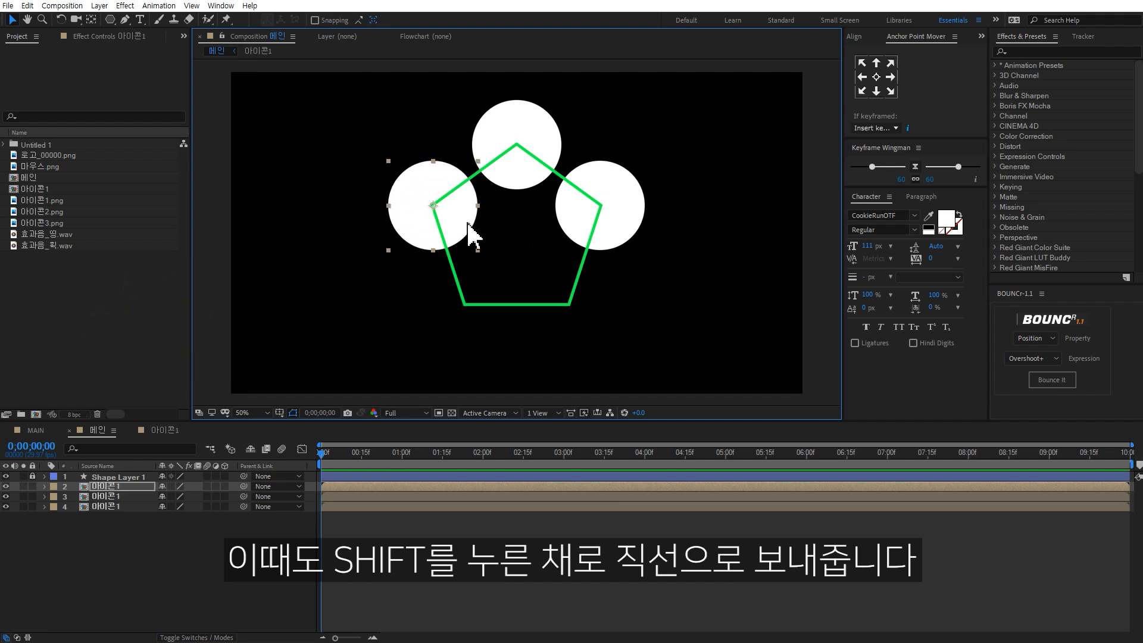
- Duplicate the circle twice more, centring the copies on the pentagon's lower left and lower right corners
key("ctrl+d")
left_click_drag(467, 229, 494, 319)
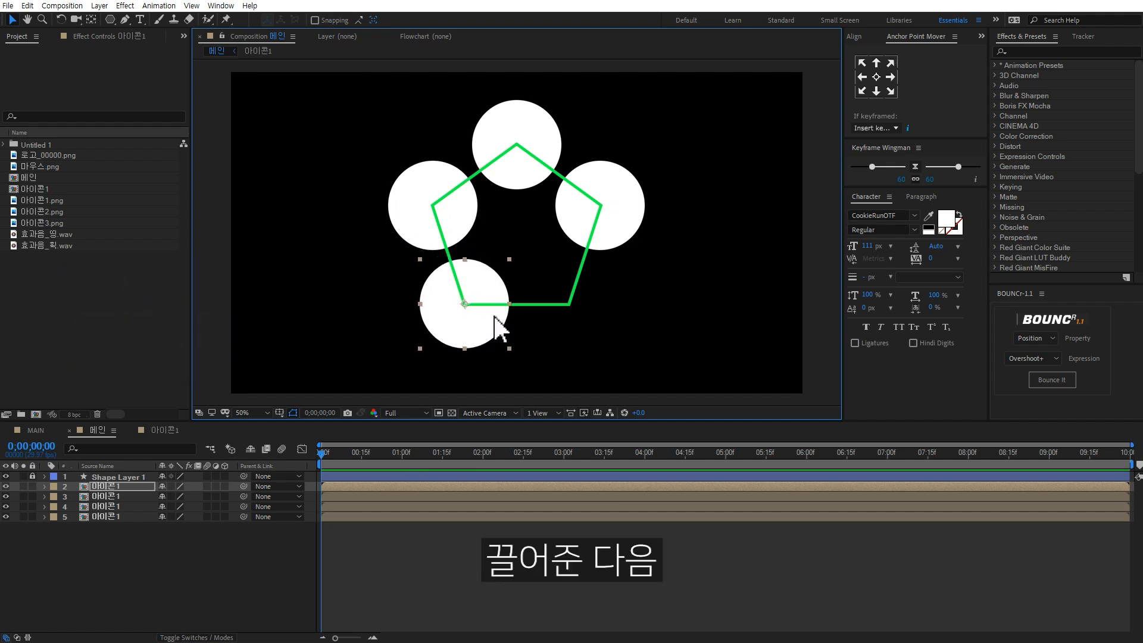
key("ctrl+d")
left_click_drag(468, 329, 573, 342)
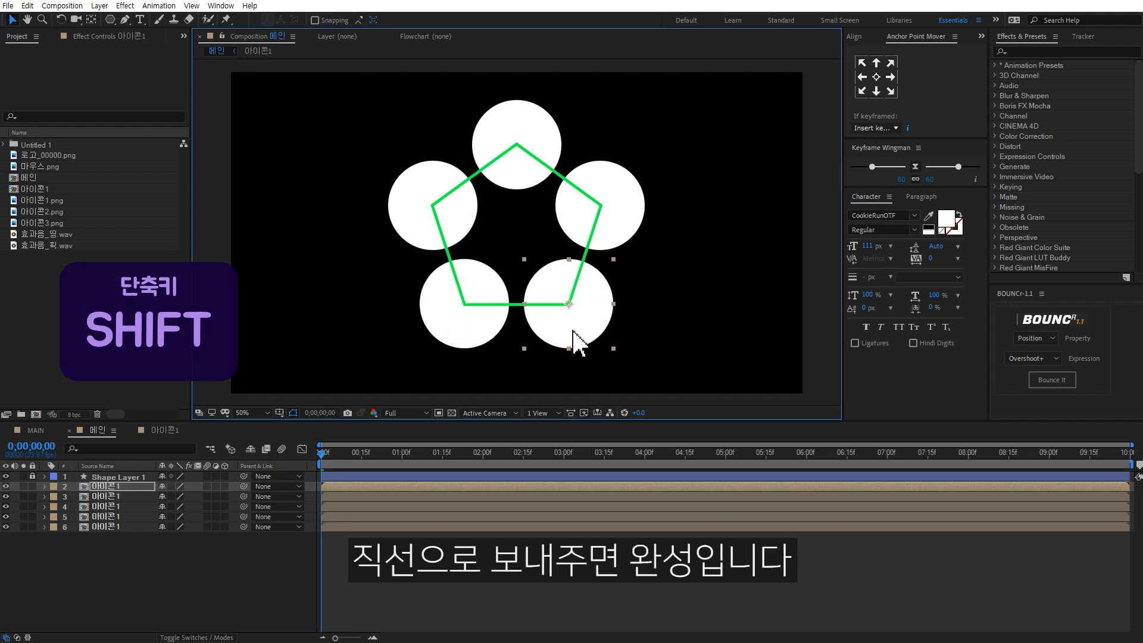
- Unlock the pentagon guide's Shape Layer 1 and delete it
left_click(115, 476)
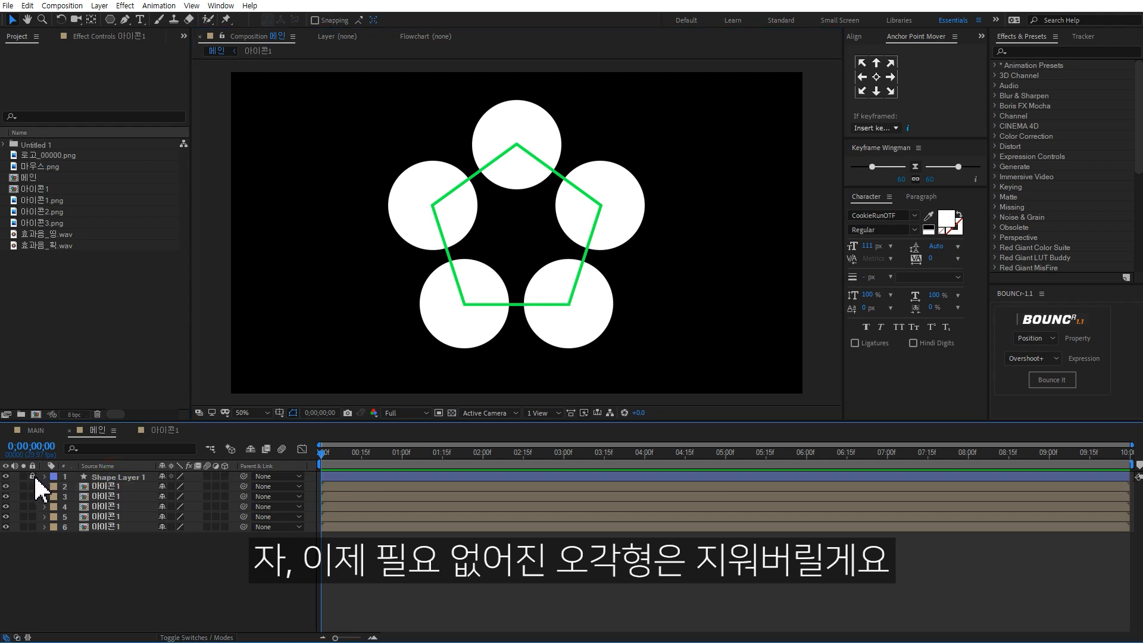
left_click(32, 476)
left_click(103, 476)
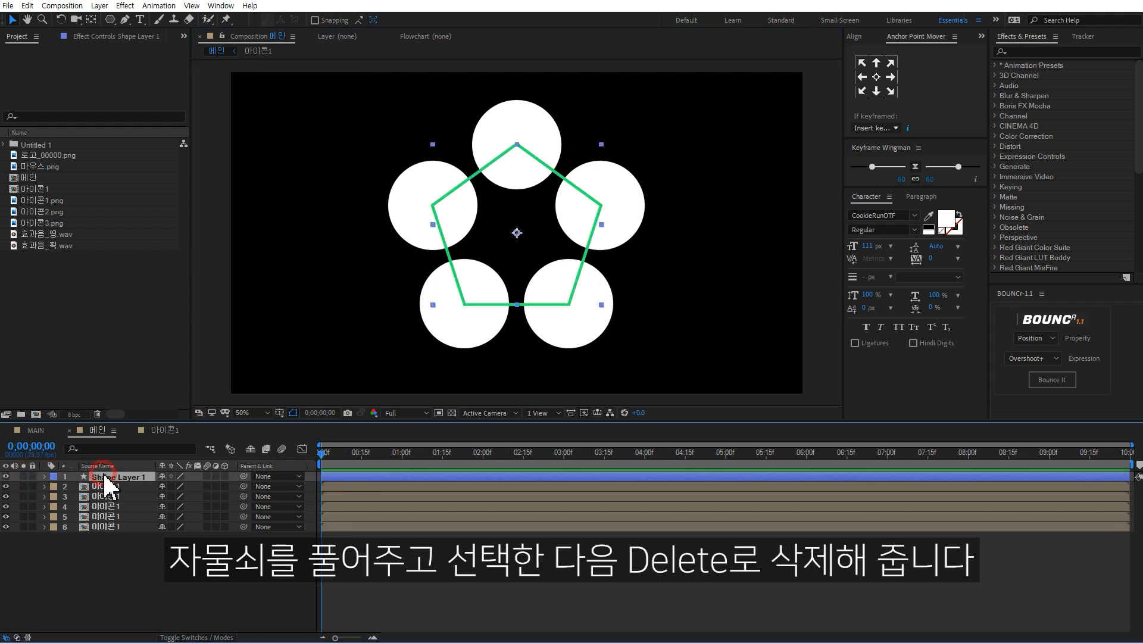
key("Delete")
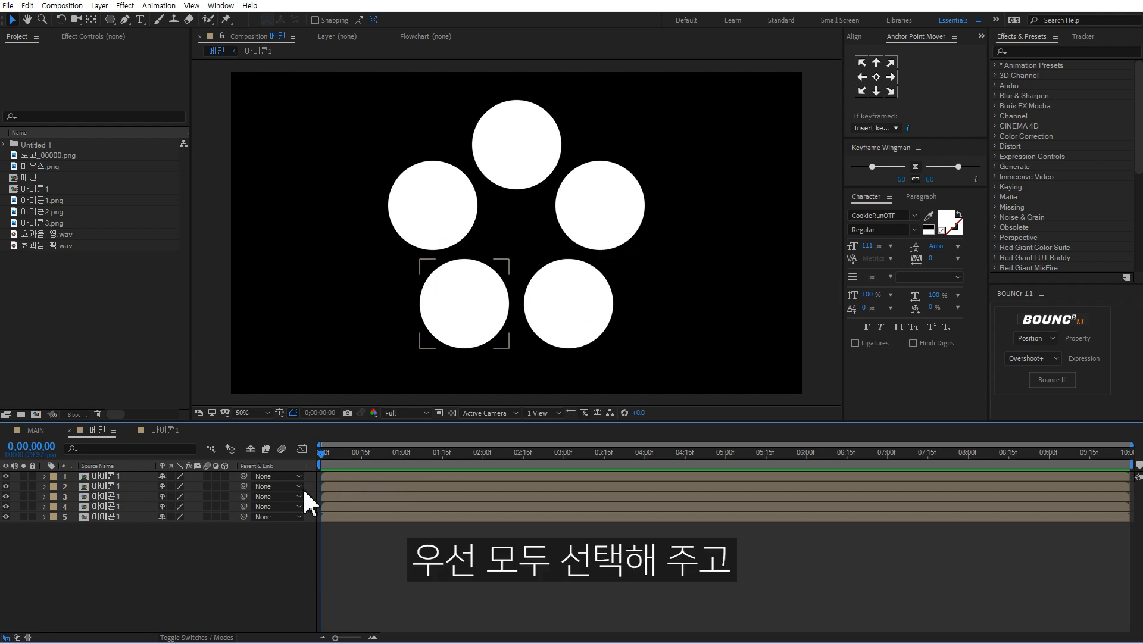
- Add Position keyframes at 0;00;01;00 to all five 아이콘1 layers
key("ctrl+a")
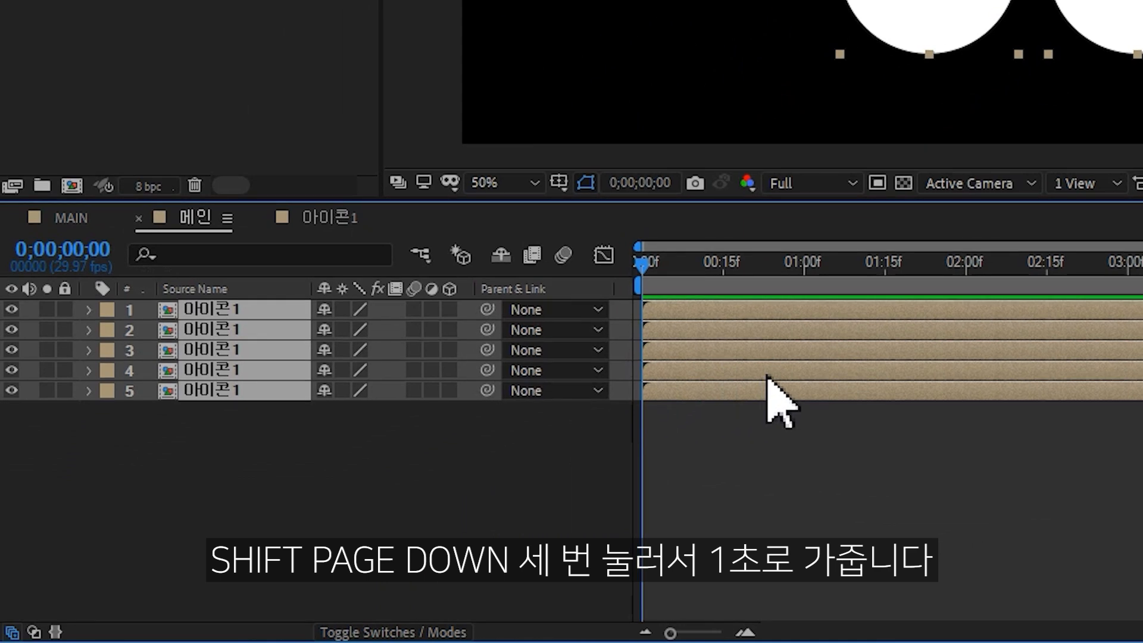
key("shift+Page_Down")
key("shift+Page_Down")
key("shift+Page_Down")
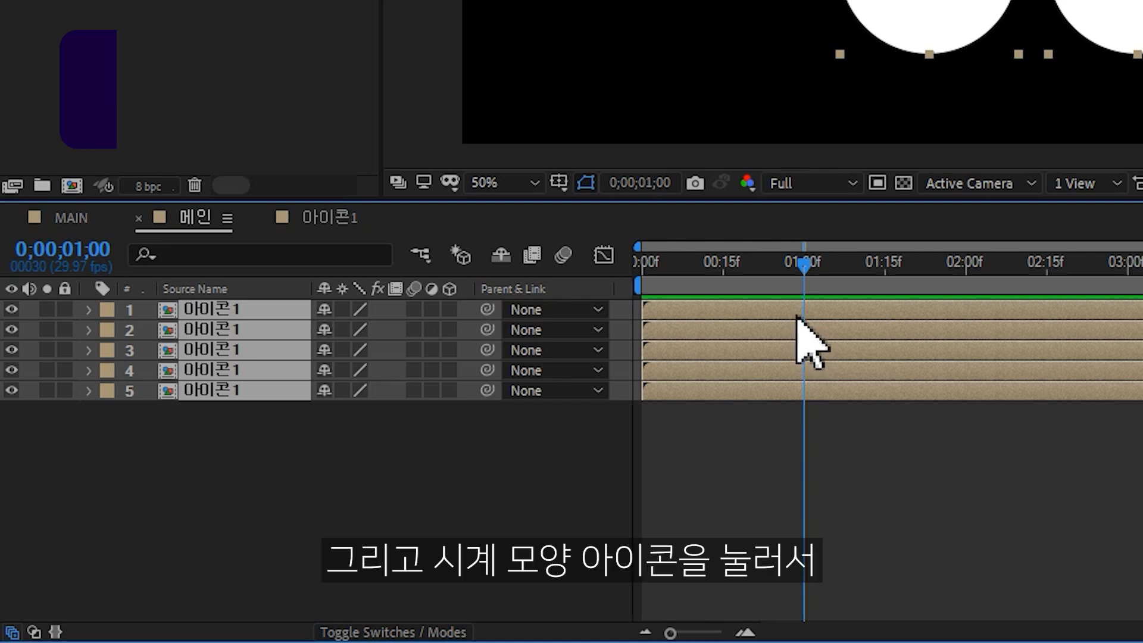
key("p")
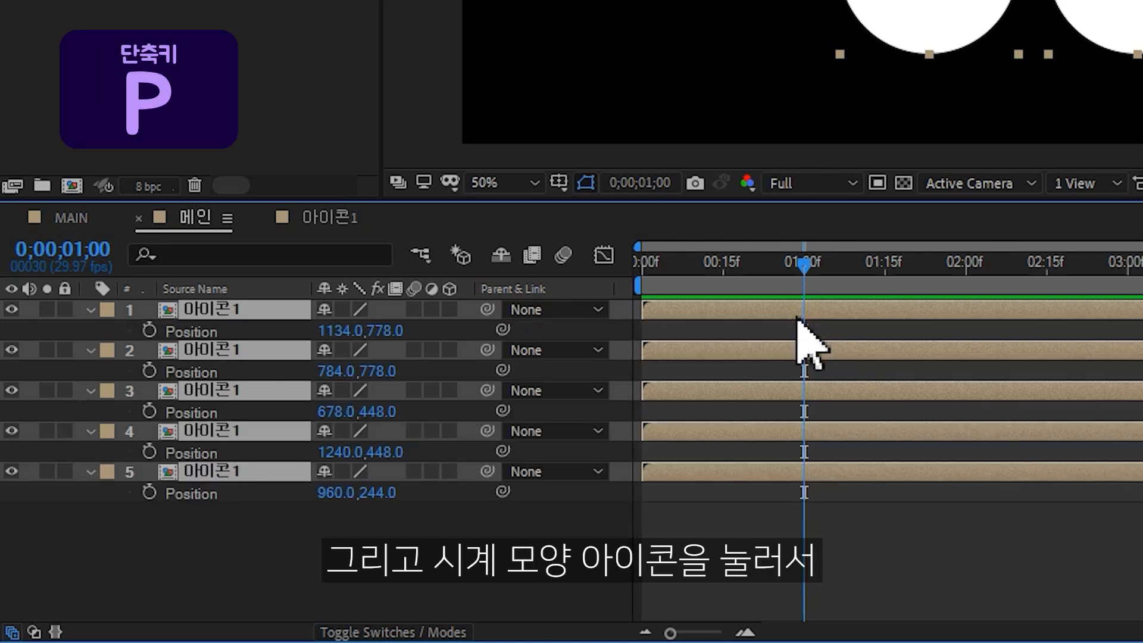
left_click(149, 331)
- At 0;00;00;00, reset the first 아이콘1 layer's Position so its circle starts at the composition's centre
left_click_drag(804, 265, 572, 307)
left_click(661, 327)
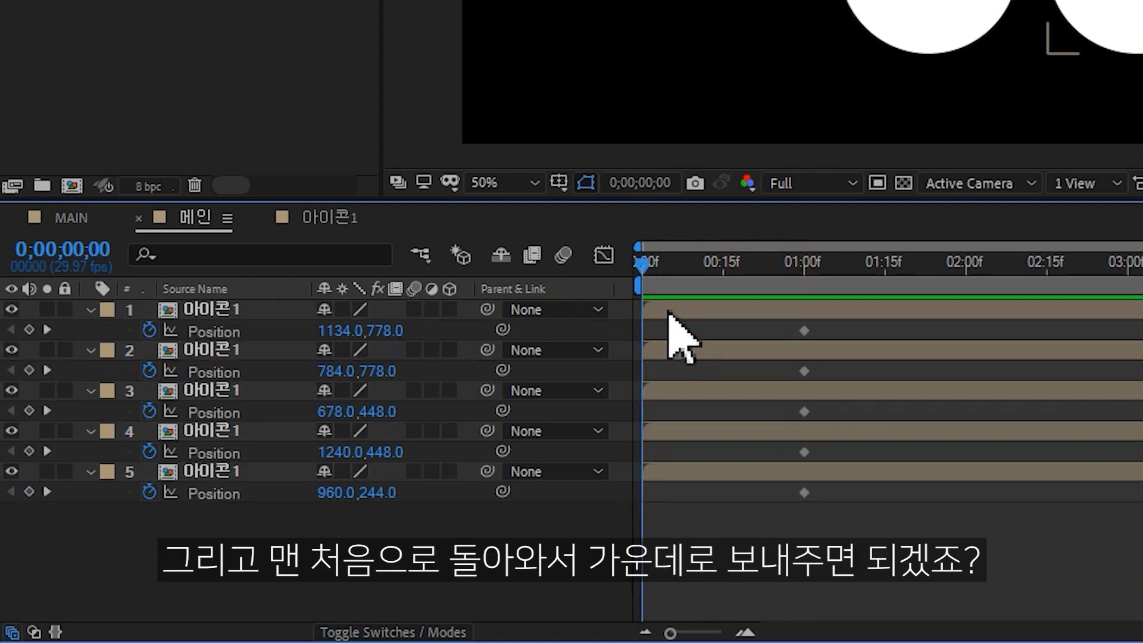
left_click(668, 313)
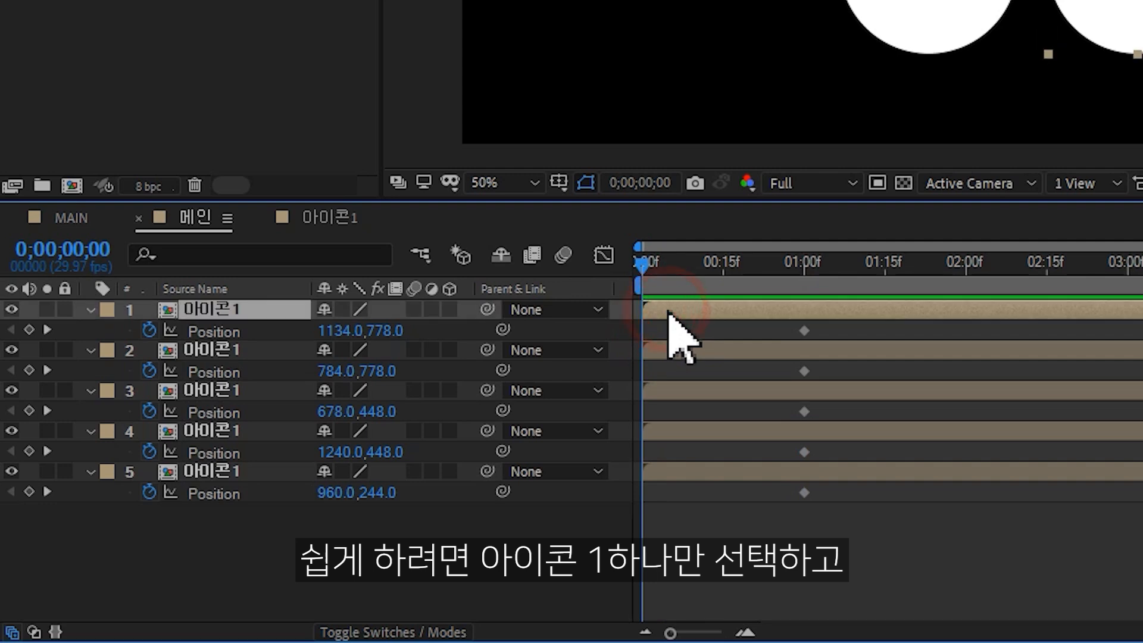
left_click(222, 331)
right_click(221, 332)
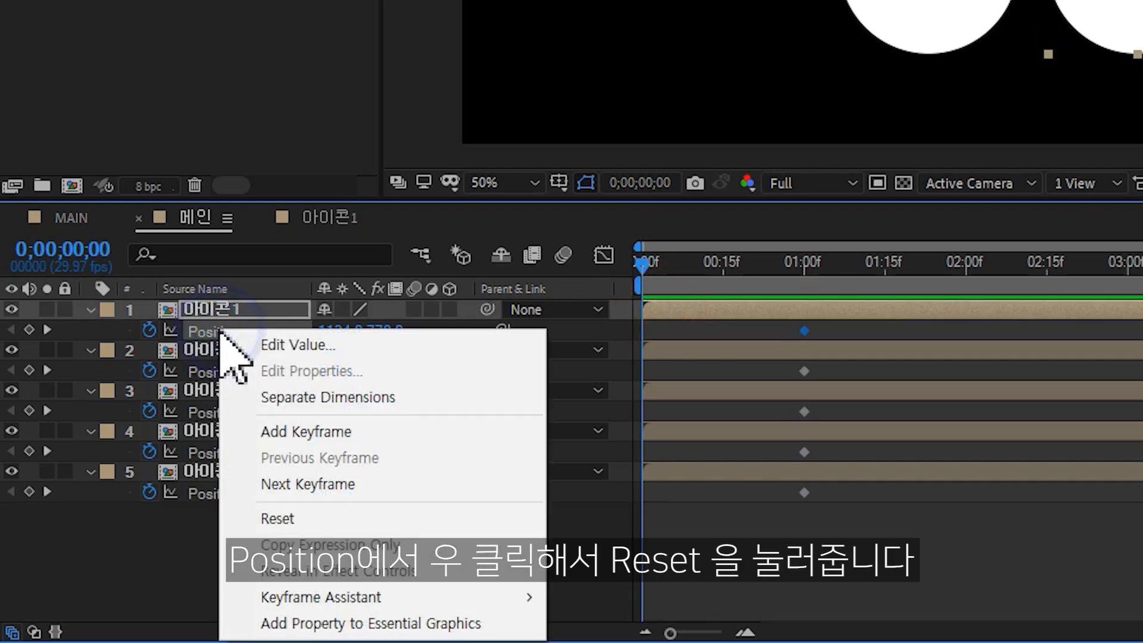
left_click(293, 520)
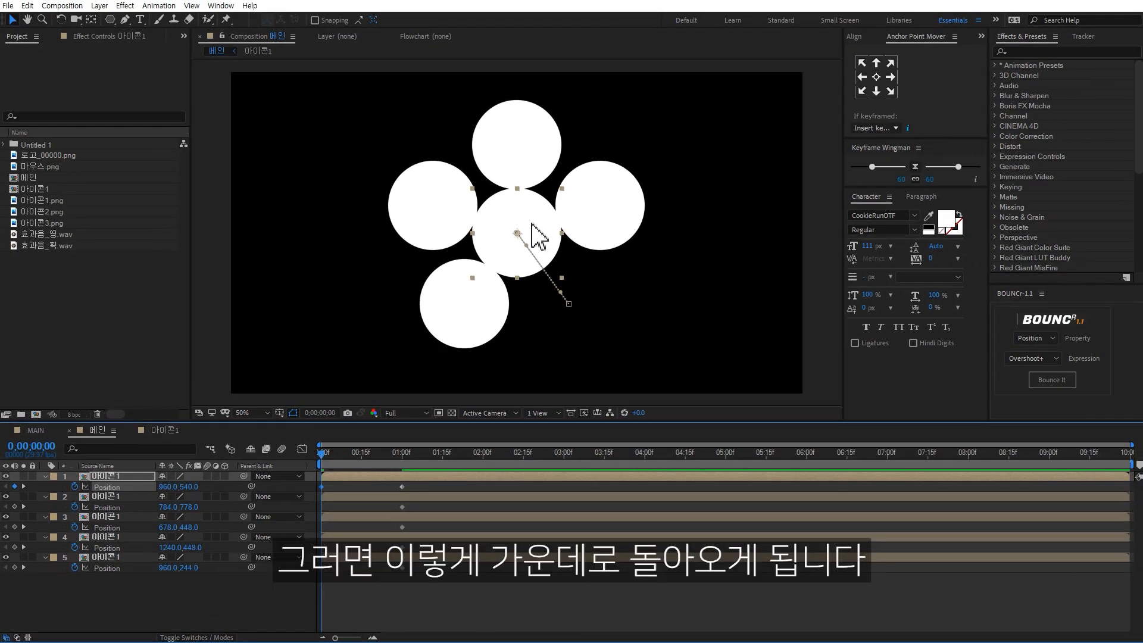
- Copy the first layer's centred Position keyframe to the other four 아이콘1 layers at 0;00;00;00
left_click(337, 496)
left_click(360, 557, "shift")
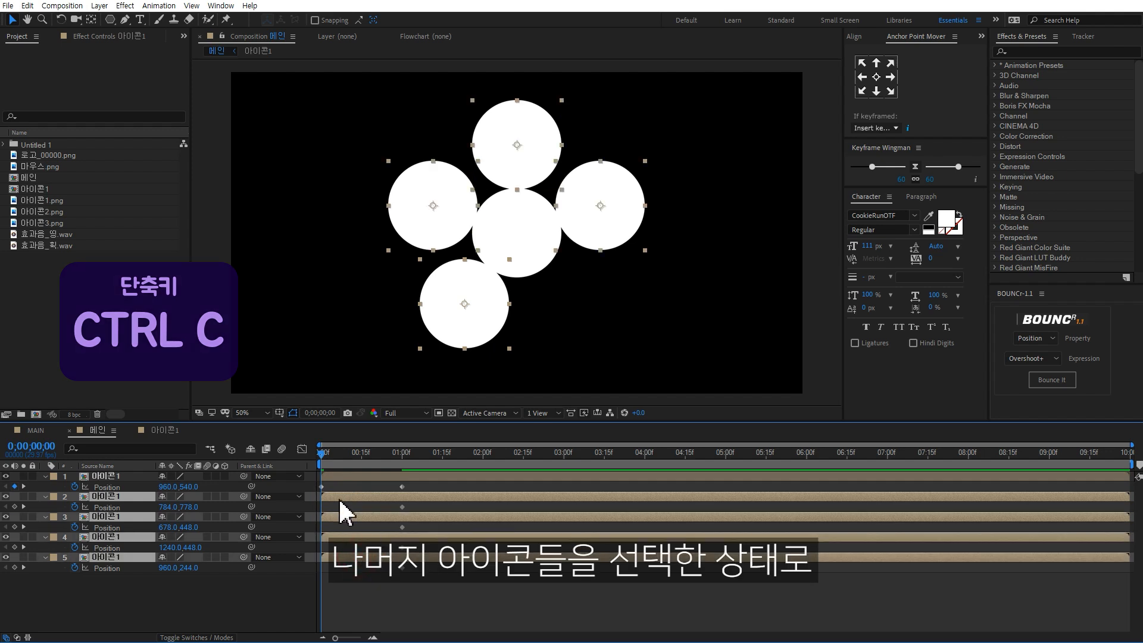
key("ctrl+v")
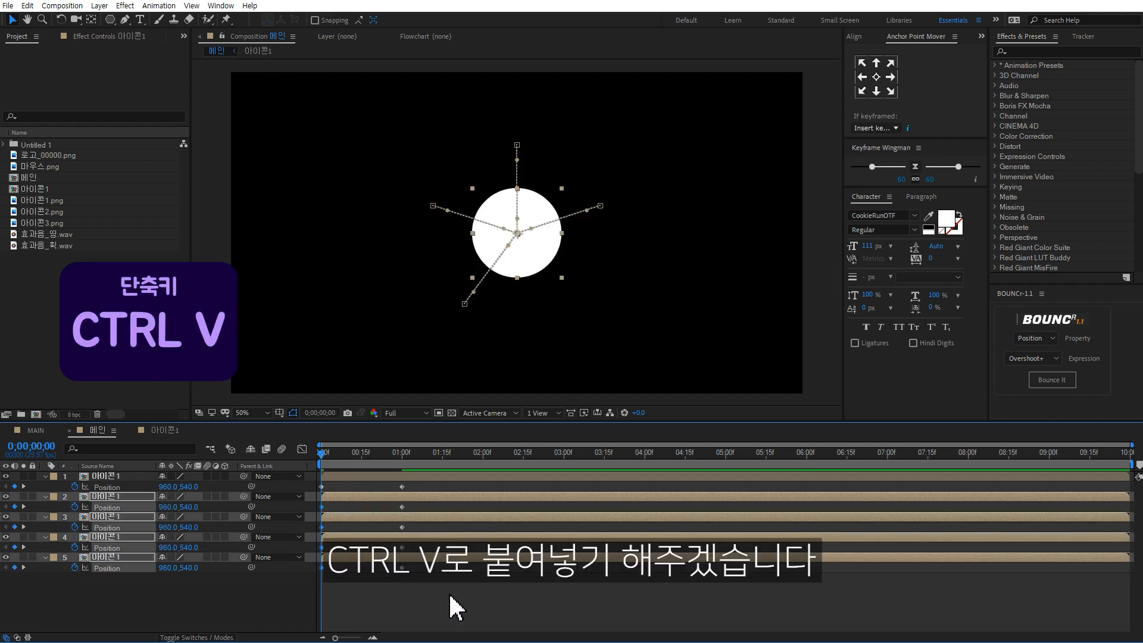
left_click(377, 617)
- Scrub and play back the first second of the 메인 composition to check the outward motion
left_click_drag(333, 458, 413, 453)
key("space")
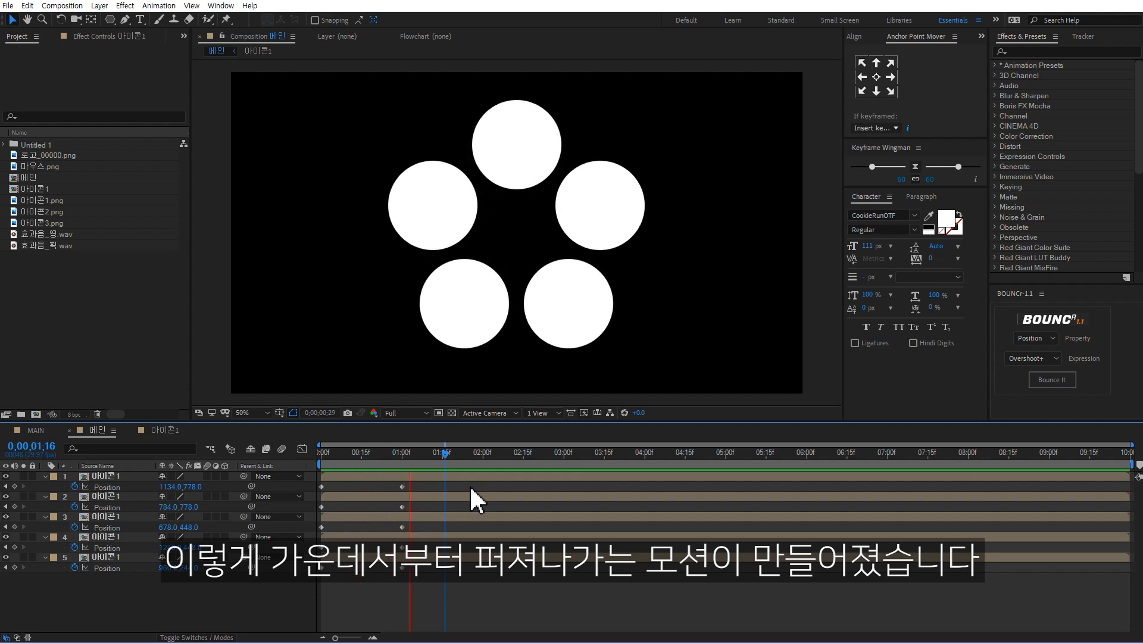
left_click_drag(402, 452, 319, 457)
key("space")
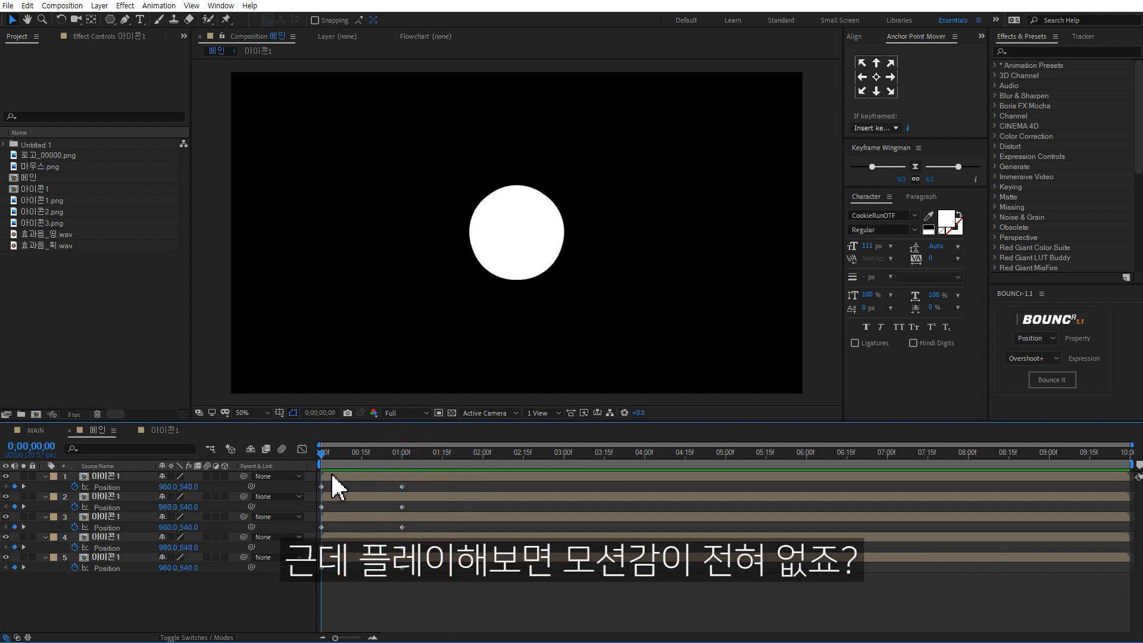
key("space")
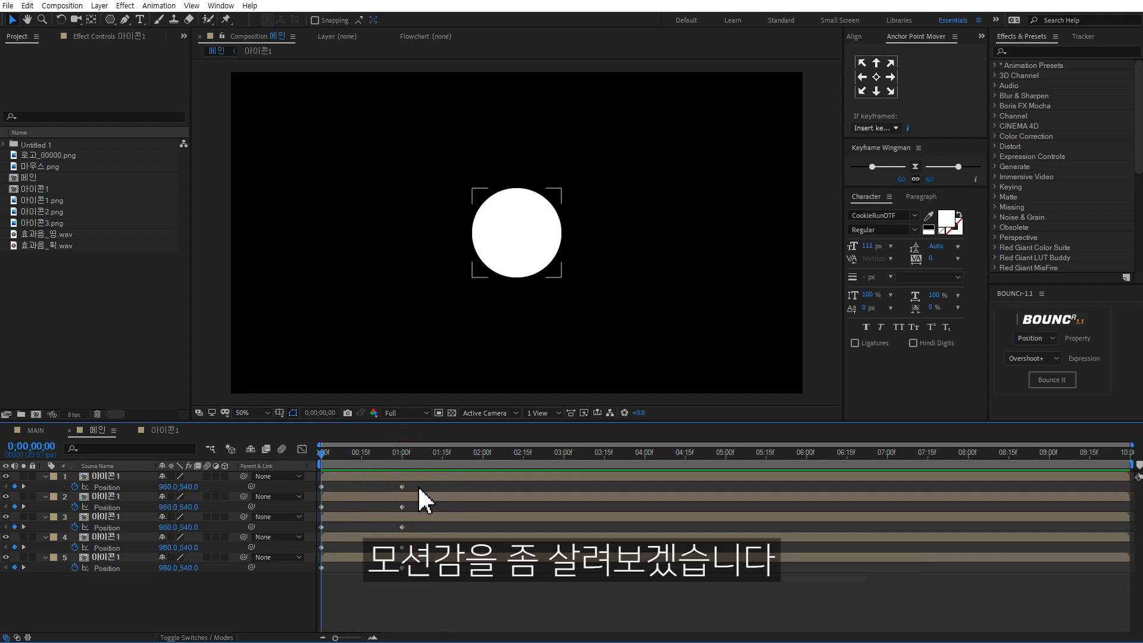
- Apply Easy Ease to all Position keyframes of the five 아이콘1 layers
left_click_drag(420, 480, 324, 594)
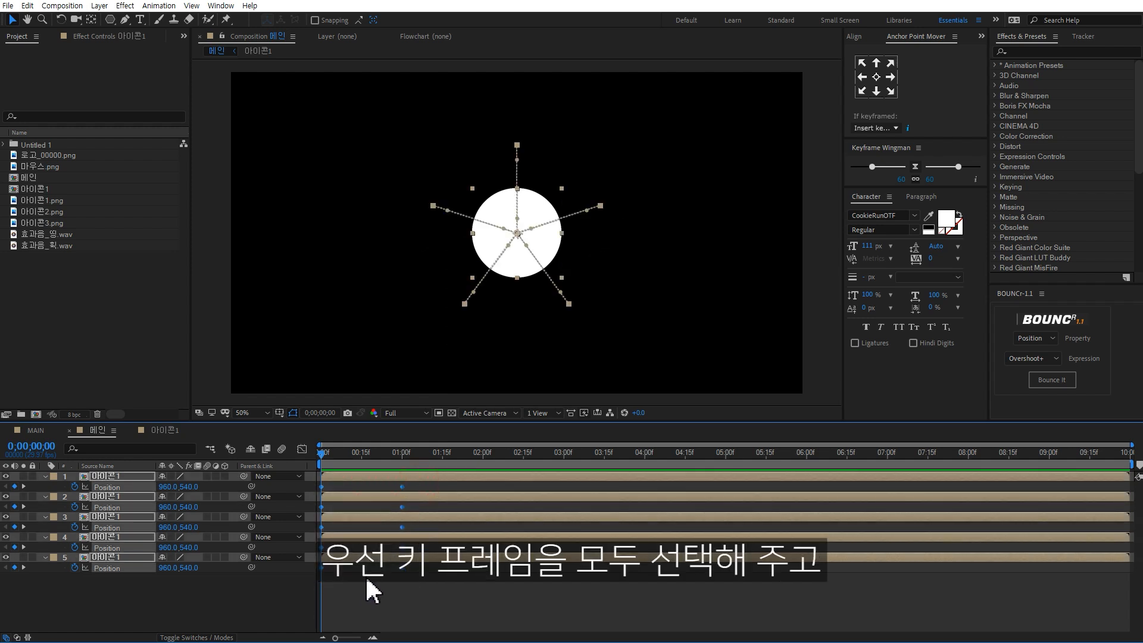
key("F9")
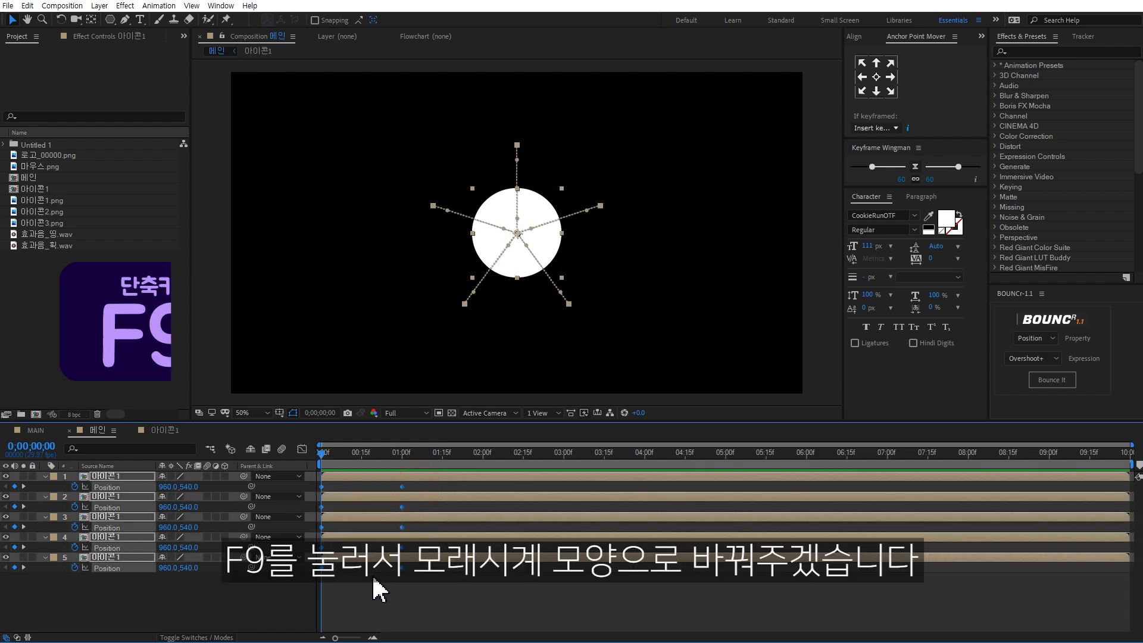
left_click(424, 589)
- In the speed graph, lengthen the incoming handles of the five 1-second Position keyframes so the circles burst out fast and slow down gradually
left_click_drag(403, 489, 403, 489)
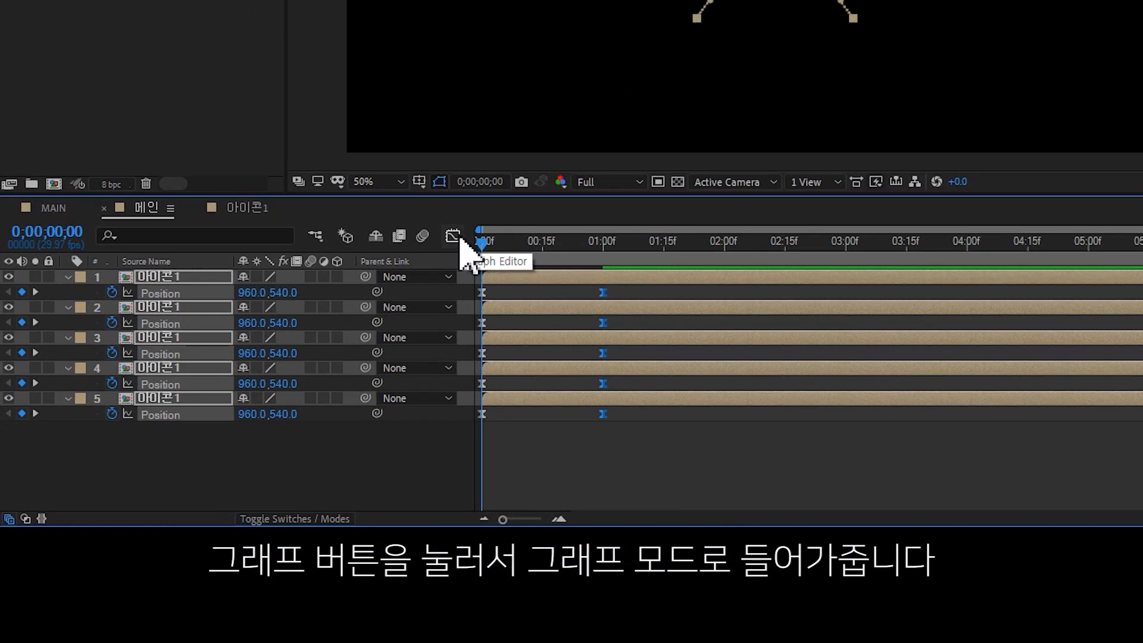
left_click(453, 237)
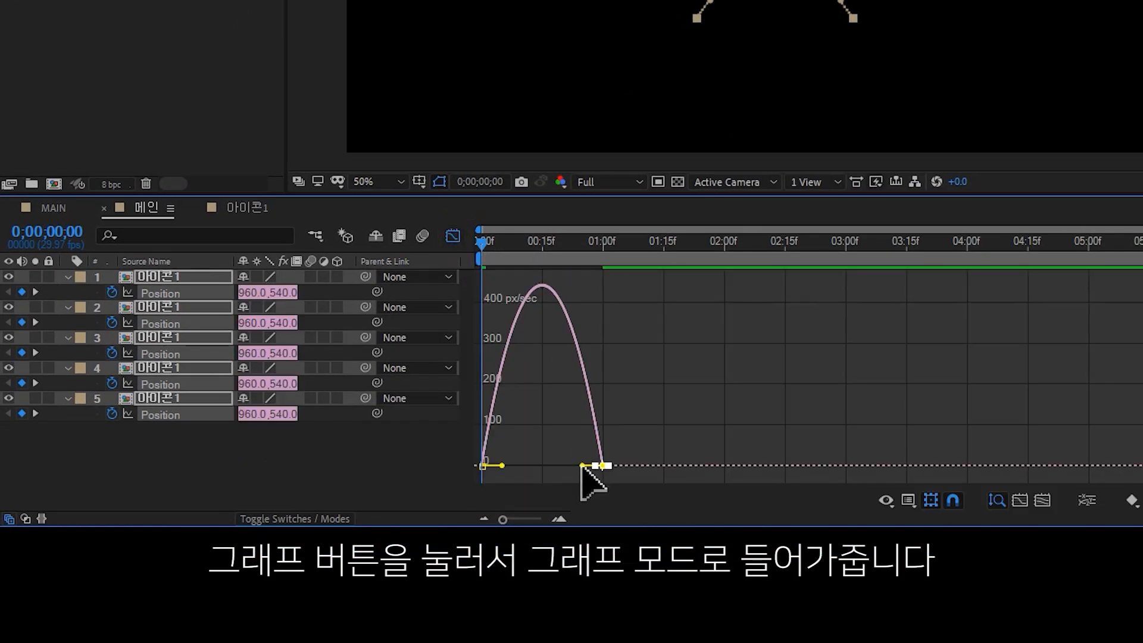
right_click(755, 381)
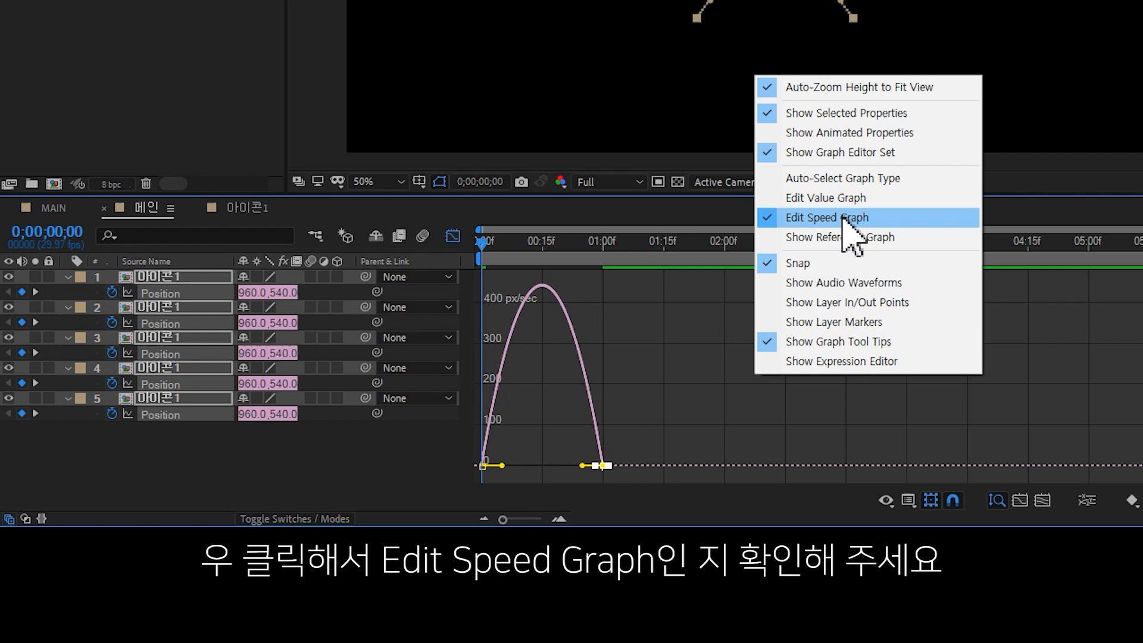
left_click(842, 217)
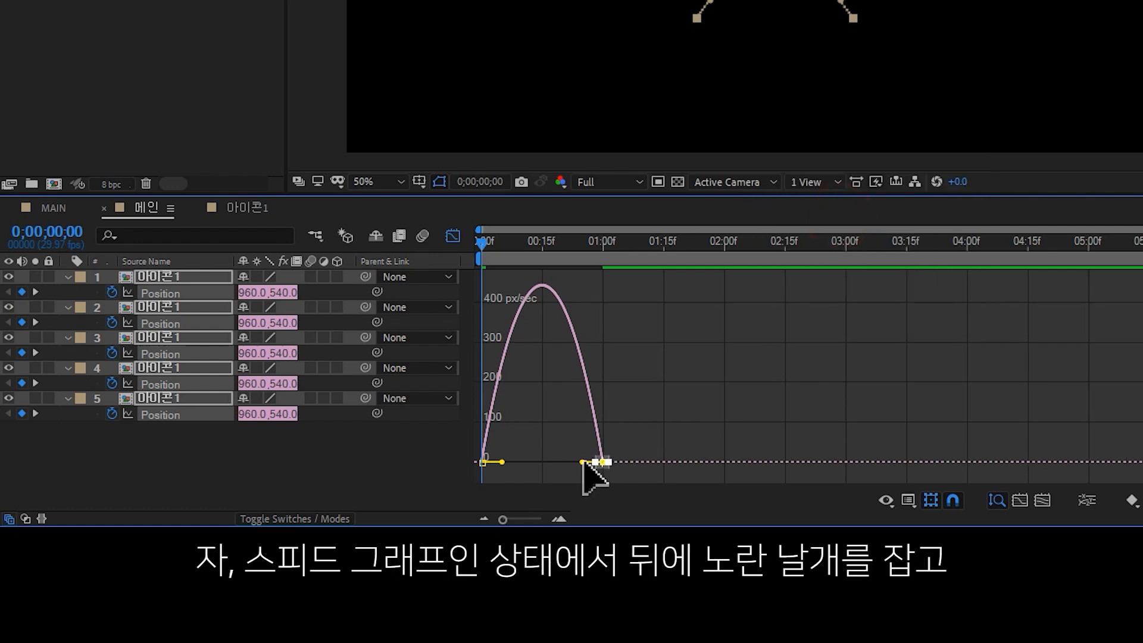
left_click_drag(582, 464, 515, 469)
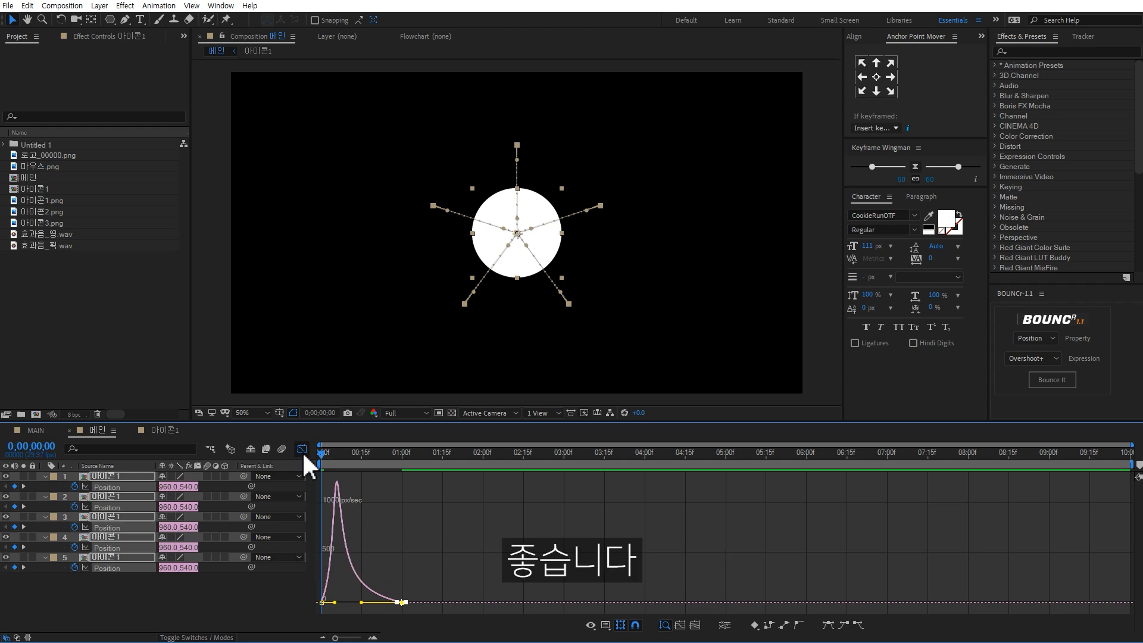
left_click(302, 451)
left_click(426, 599)
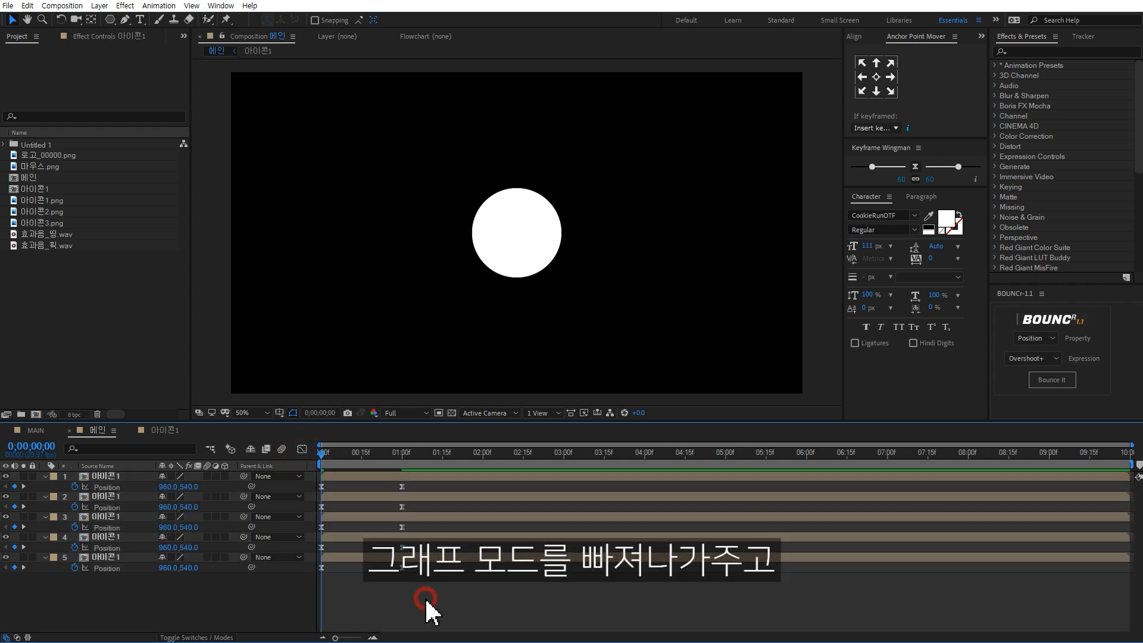
- Play back the eased motion, then examine the finished 구독 icon in the MAIN composition as reference
key("space")
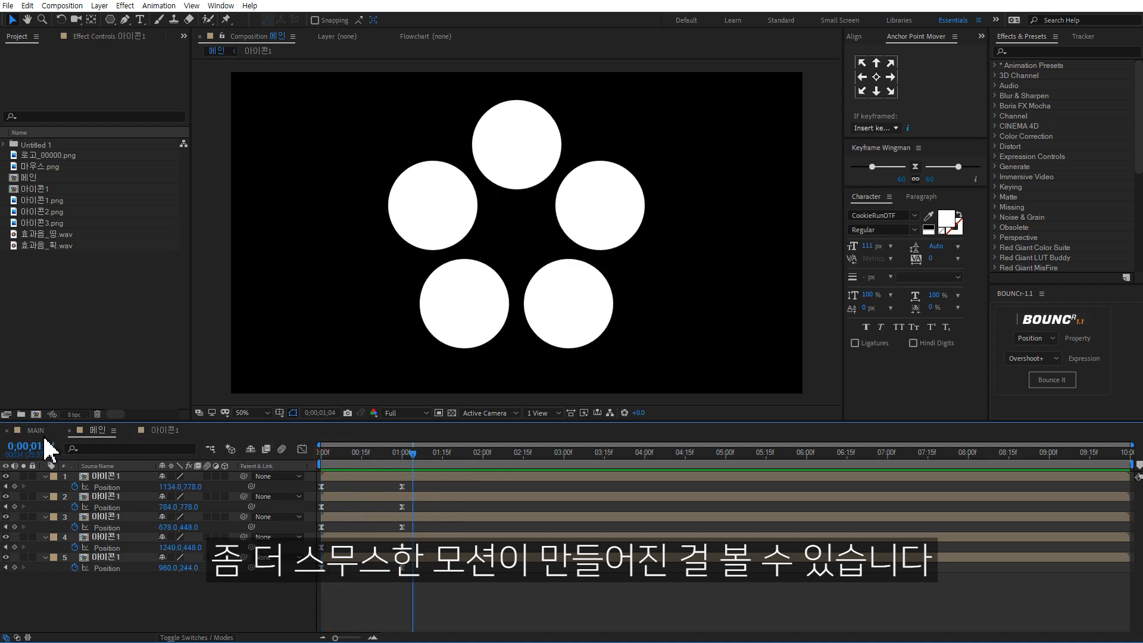
left_click(36, 429)
left_click_drag(475, 457, 587, 461)
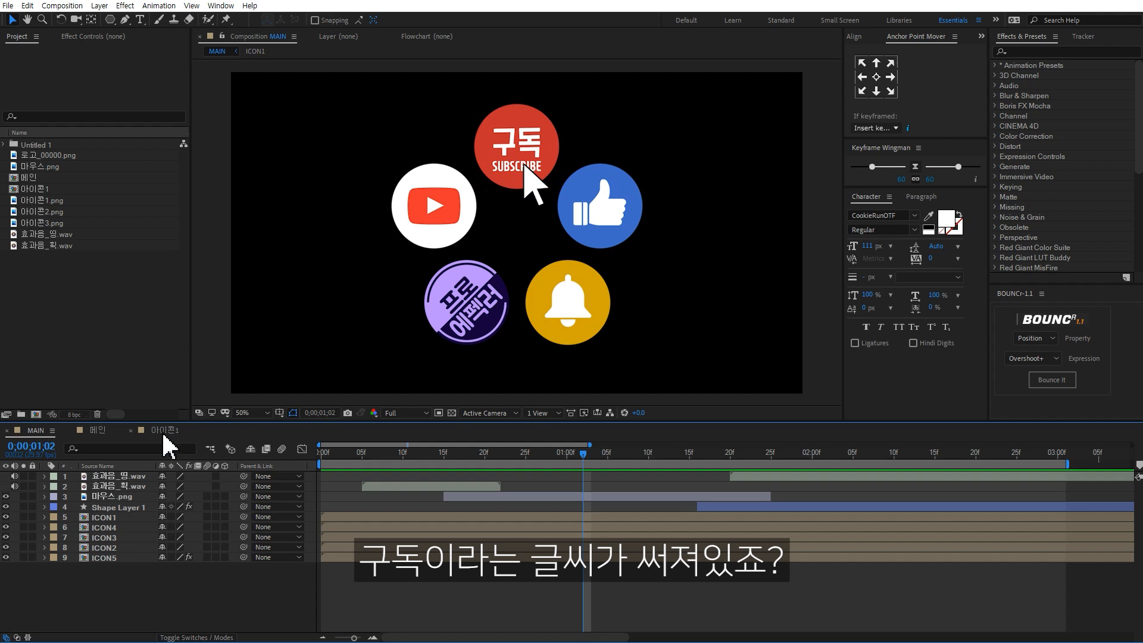
- Open the 아이콘1 composition and apply the Fill effect to the circle's shape layer
left_click(43, 190)
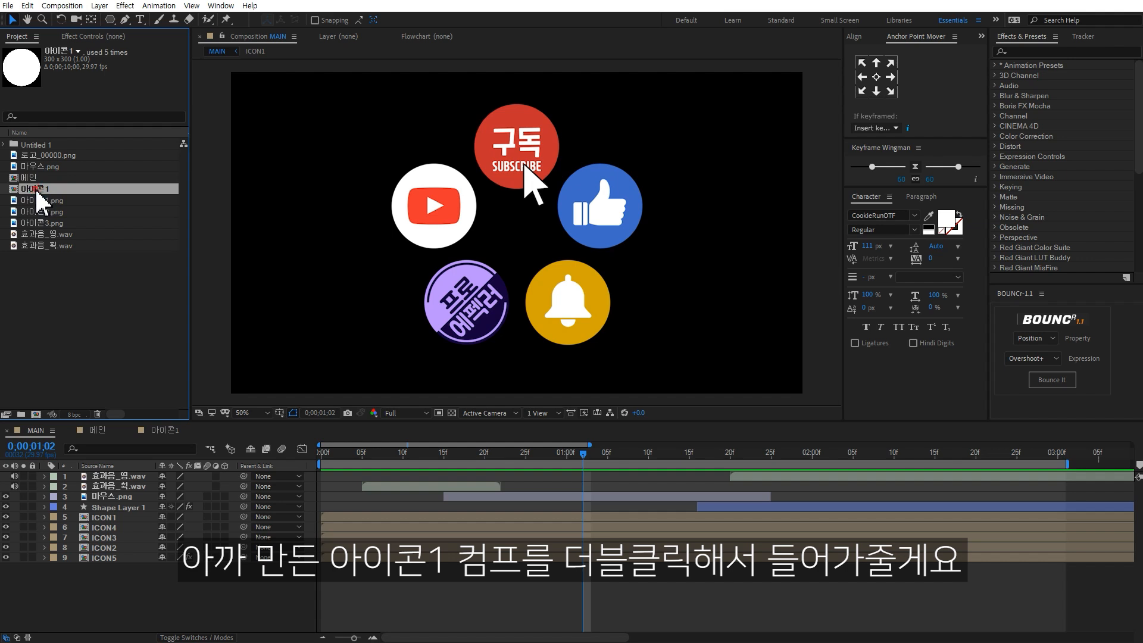
double_click(37, 193)
left_click(1051, 52)
type("fill")
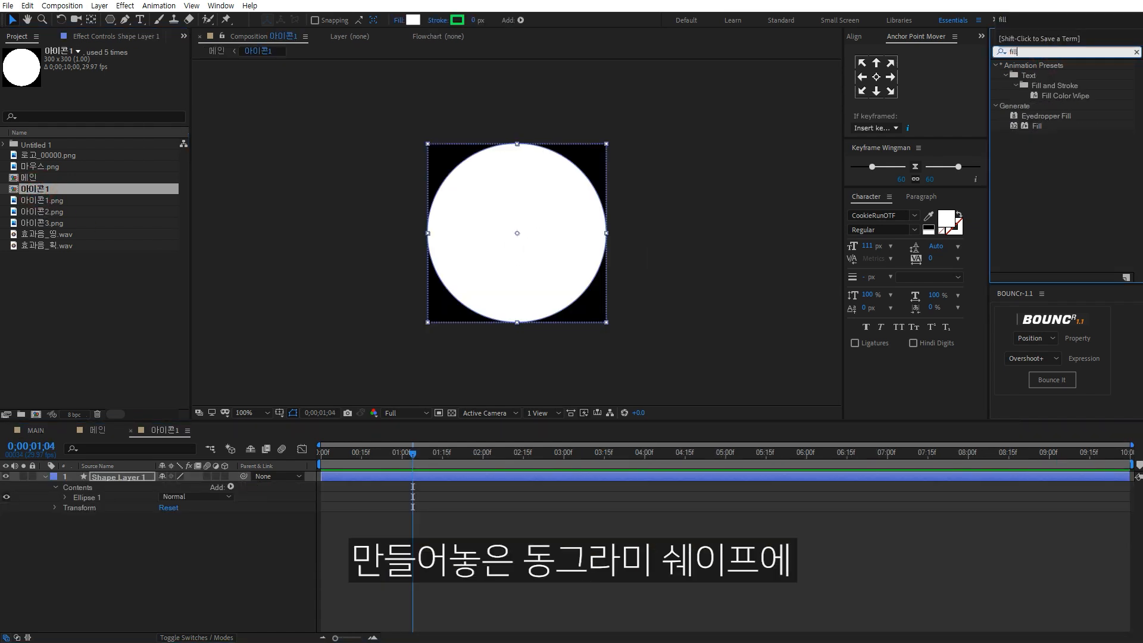
double_click(1036, 126)
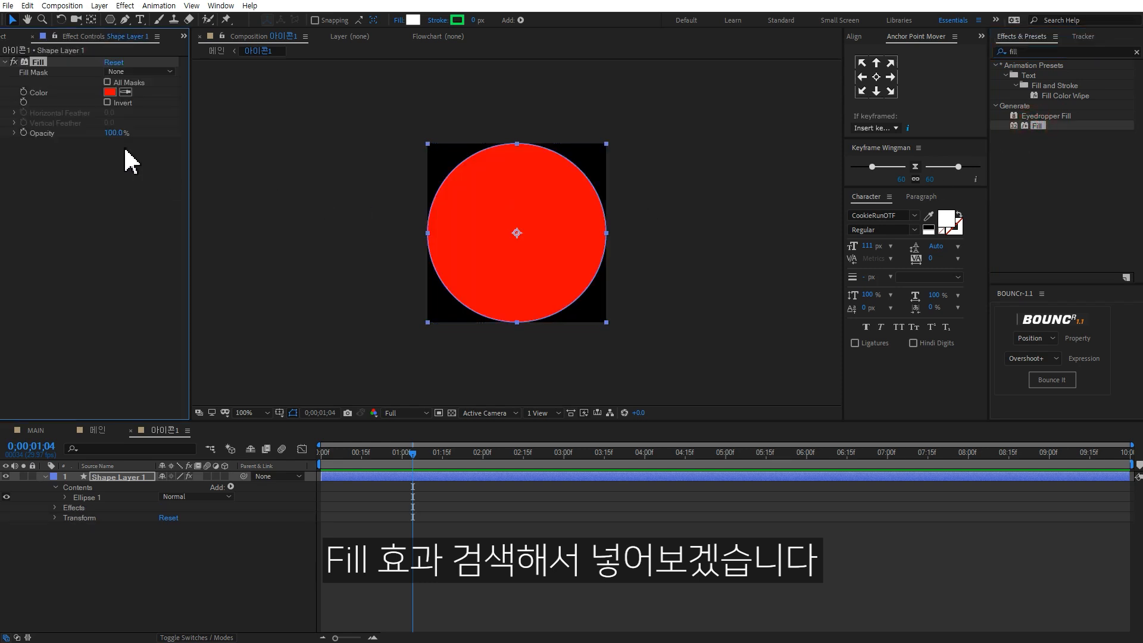
- Set the circle's Fill colour to a slightly darker, less saturated red, D21515
left_click(110, 93)
mouse_move(854, 255)
left_mouse_down()
mouse_move(838, 287)
mouse_move(841, 276)
left_mouse_up()
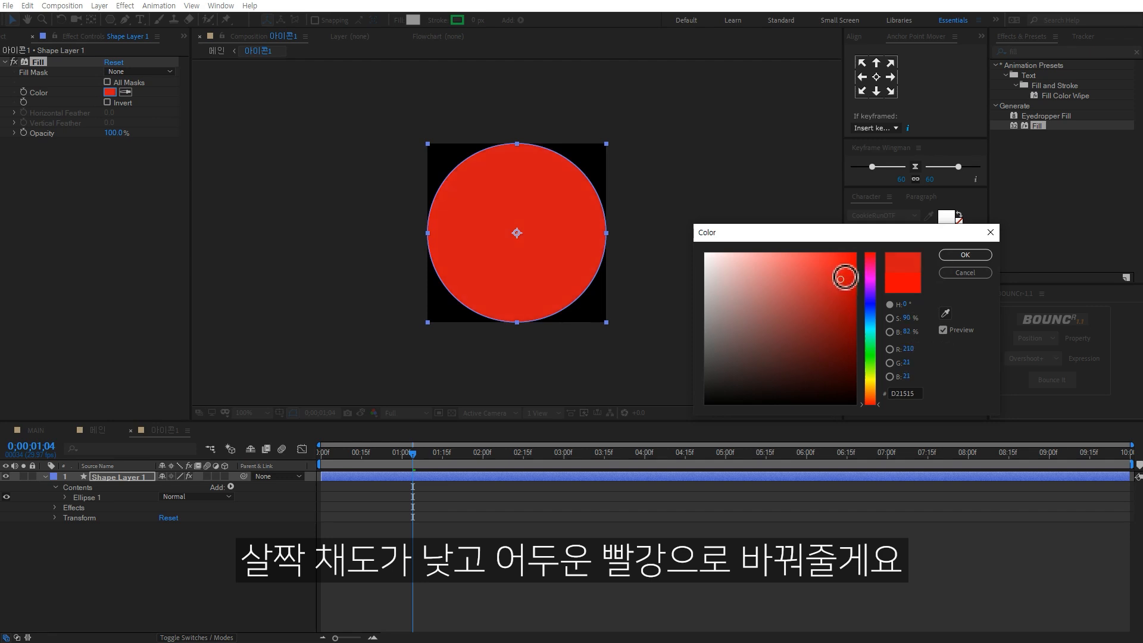
left_click(965, 255)
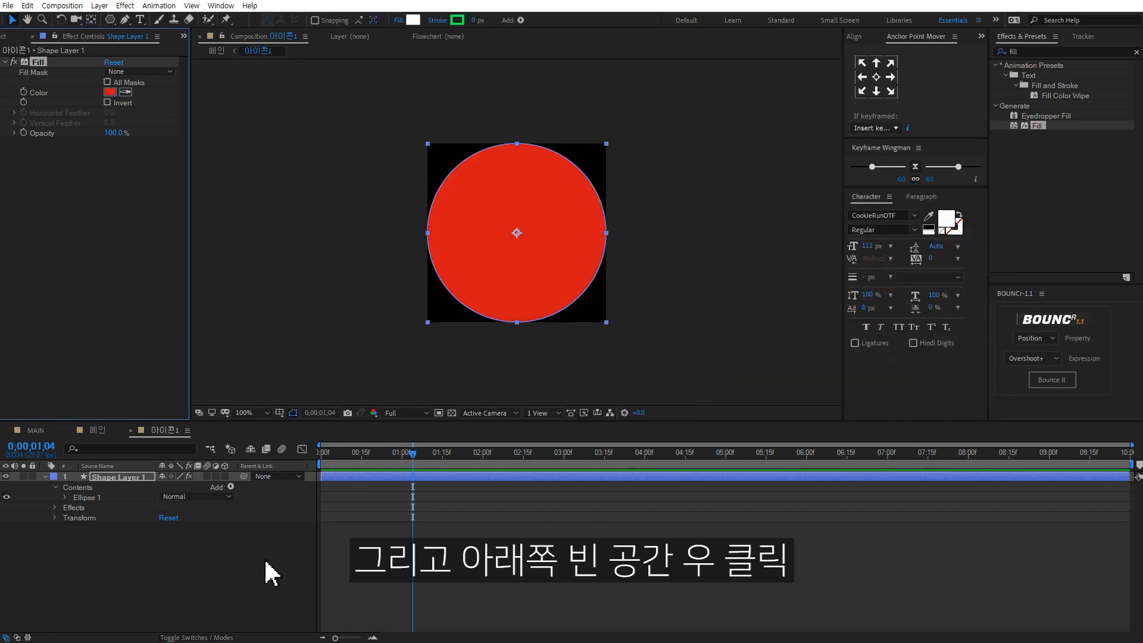
- Add a text layer reading 구독 and place it centred in the upper part of the red circle
right_click(252, 564)
mouse_move(333, 430)
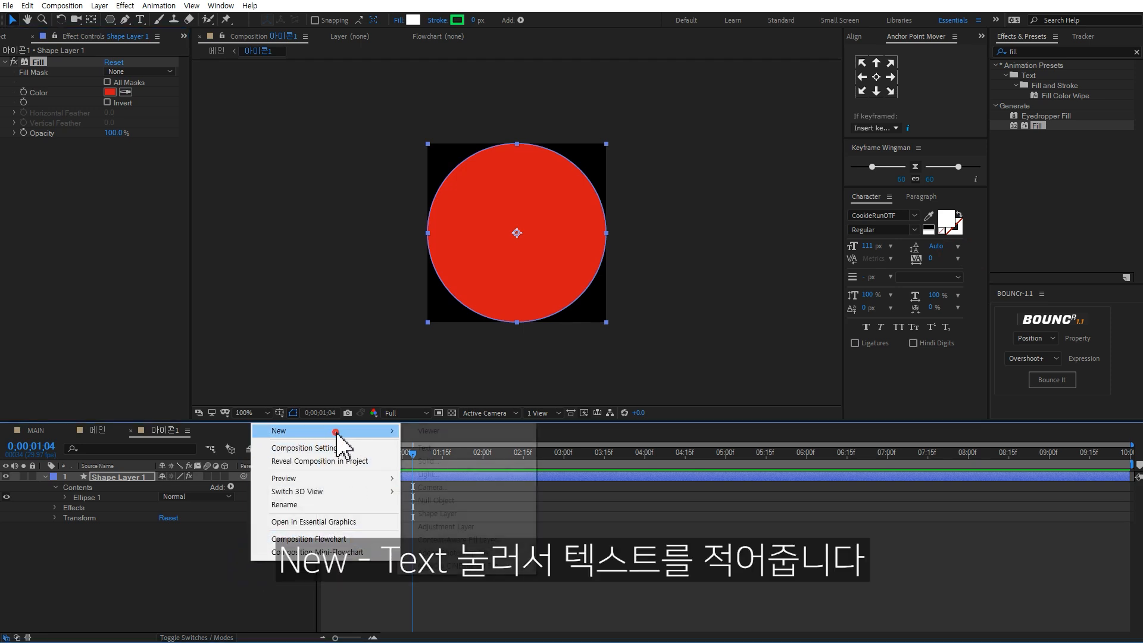
left_click(424, 447)
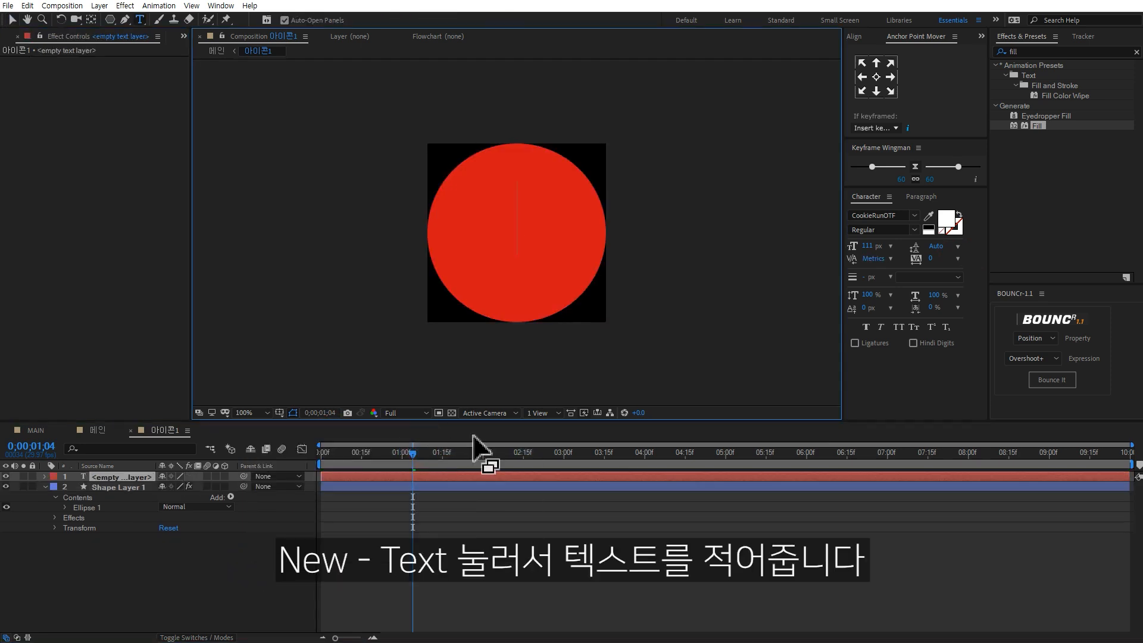
type("구독")
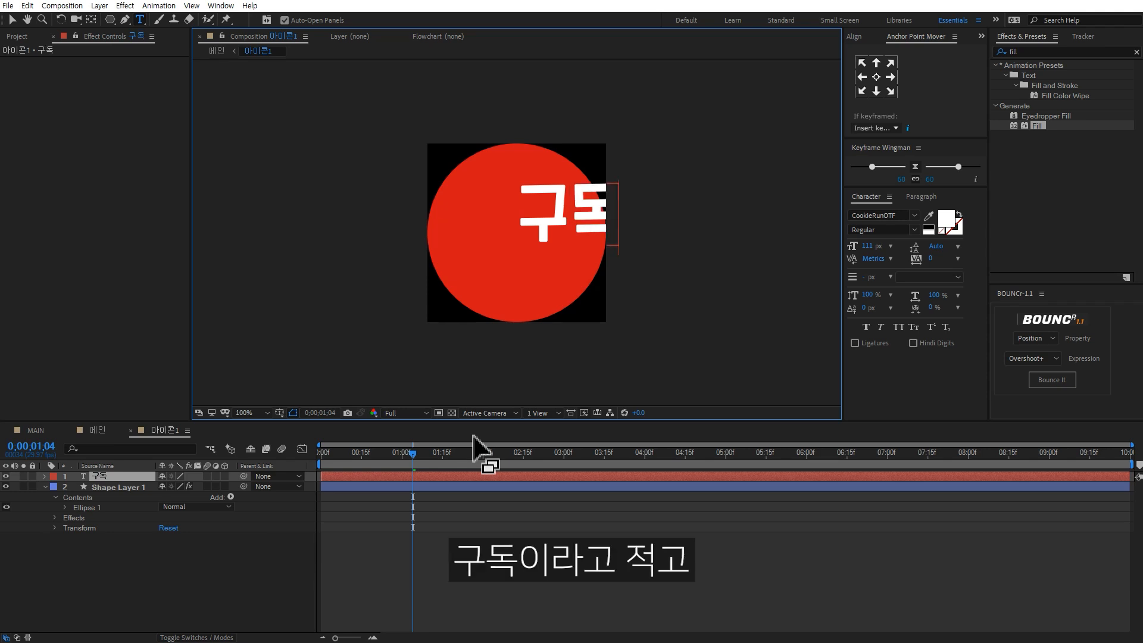
left_click(10, 18)
left_click_drag(574, 205, 523, 221)
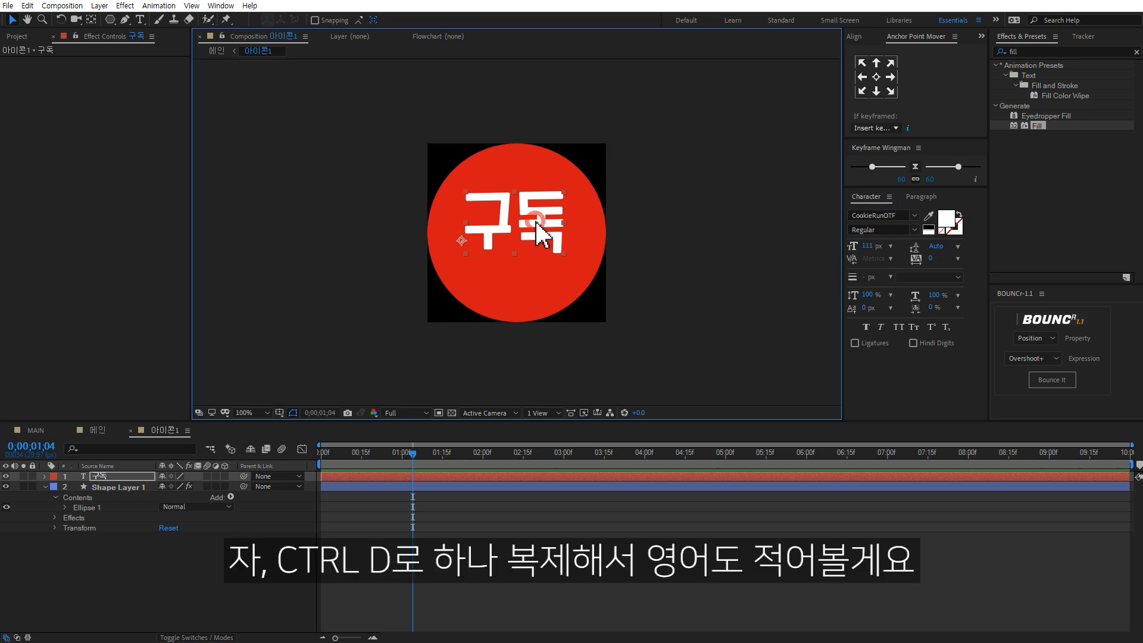
- Duplicate the 구독 text, place the copy below the original, and change its wording to SUBSCRIBE
key("ctrl+d")
left_click_drag(543, 231, 548, 286)
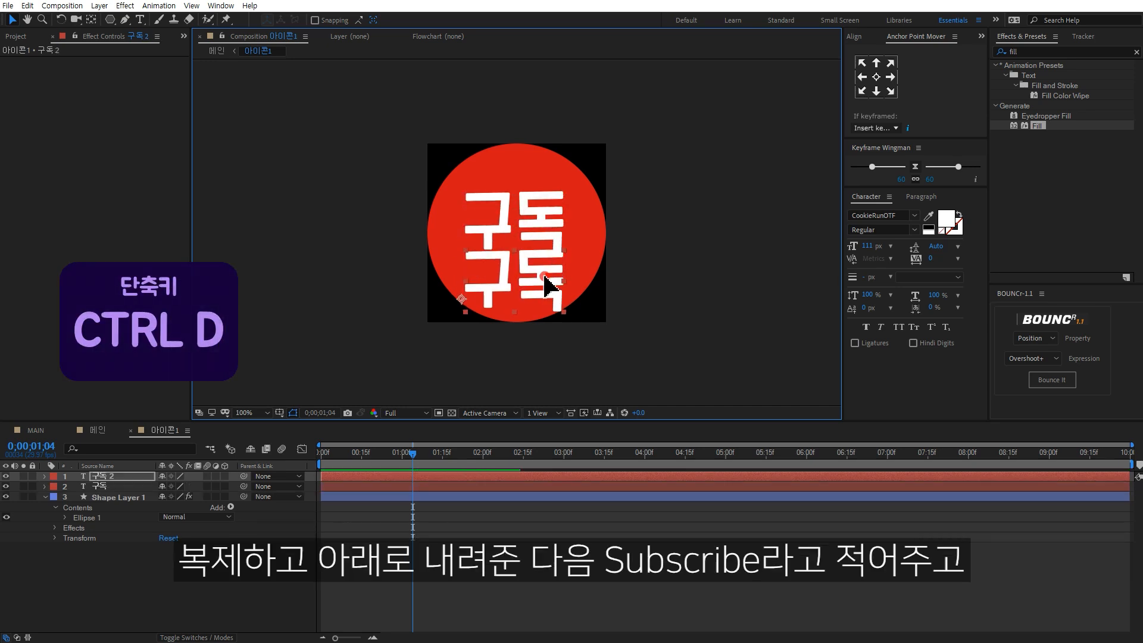
double_click(546, 281)
type("SUBSCRIBE")
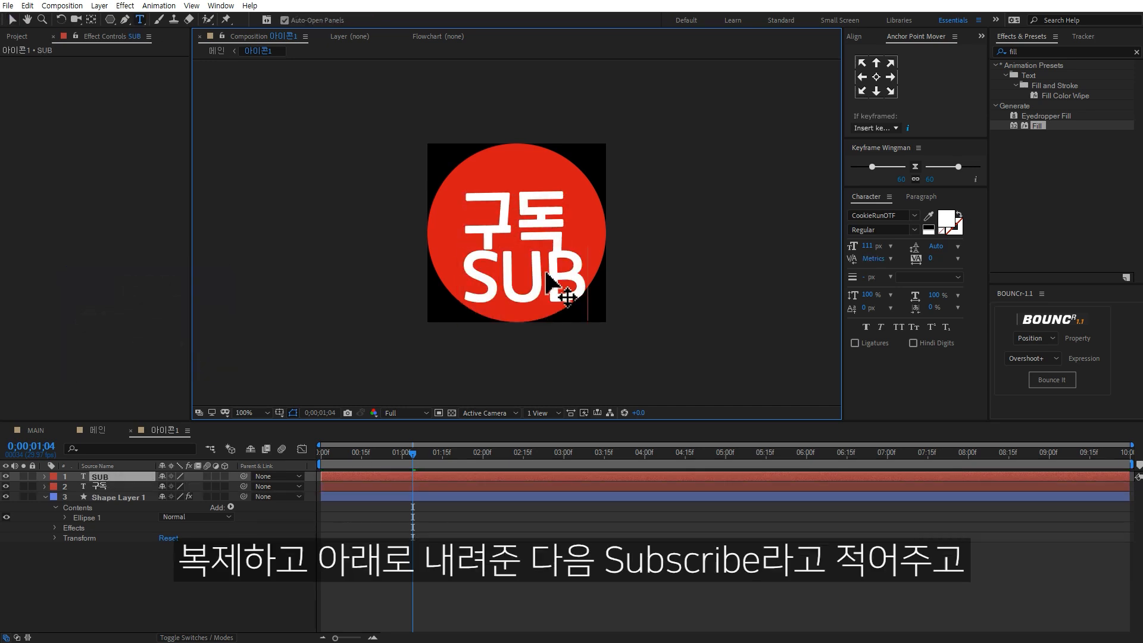
- Reduce the SUBSCRIBE text to 35 px and move it up to sit just beneath 구독
key("ctrl+a")
left_click_drag(866, 245, 811, 247)
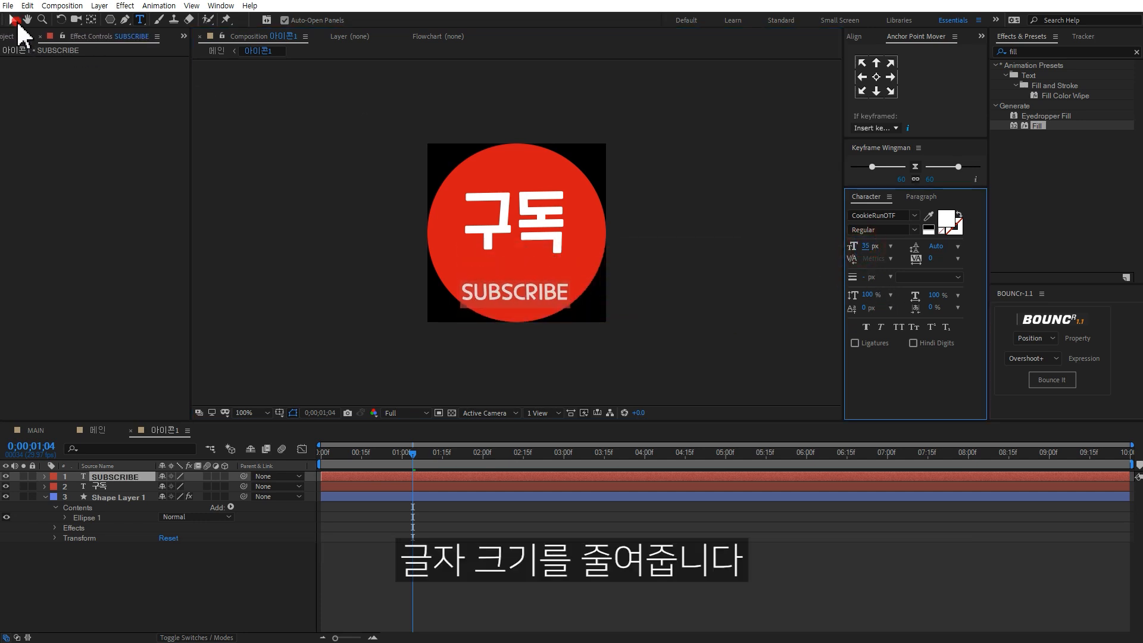
left_click(16, 22)
left_click_drag(539, 298, 539, 278)
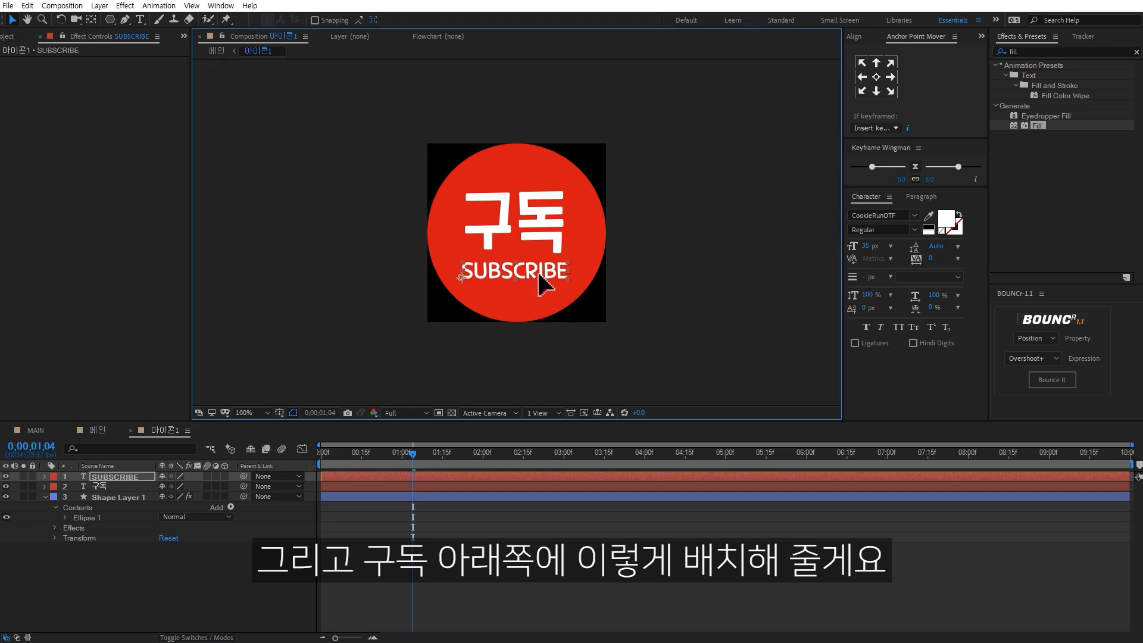
- Duplicate the 아이콘1 composition in the project to make a second icon composition
left_click(530, 591)
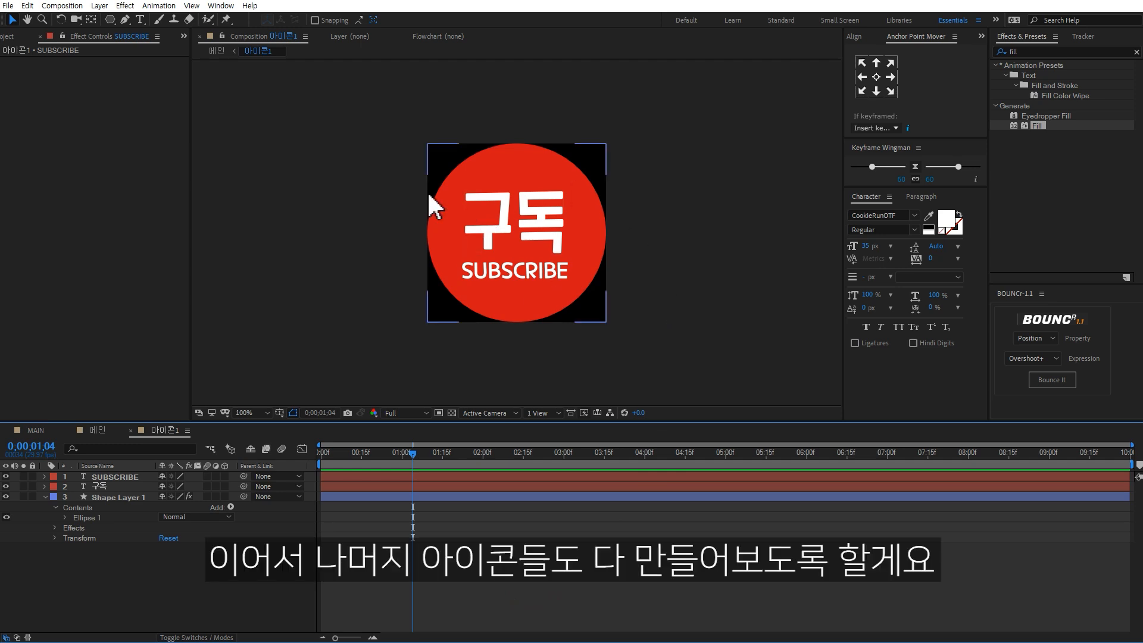
left_click(17, 37)
left_click(41, 189)
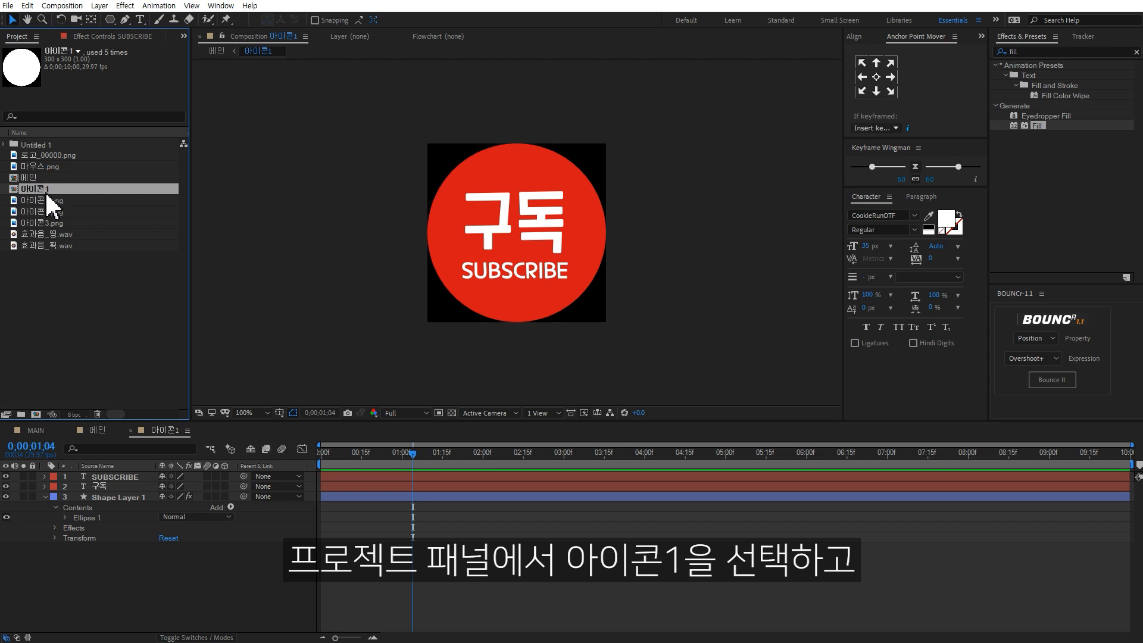
key("ctrl+d")
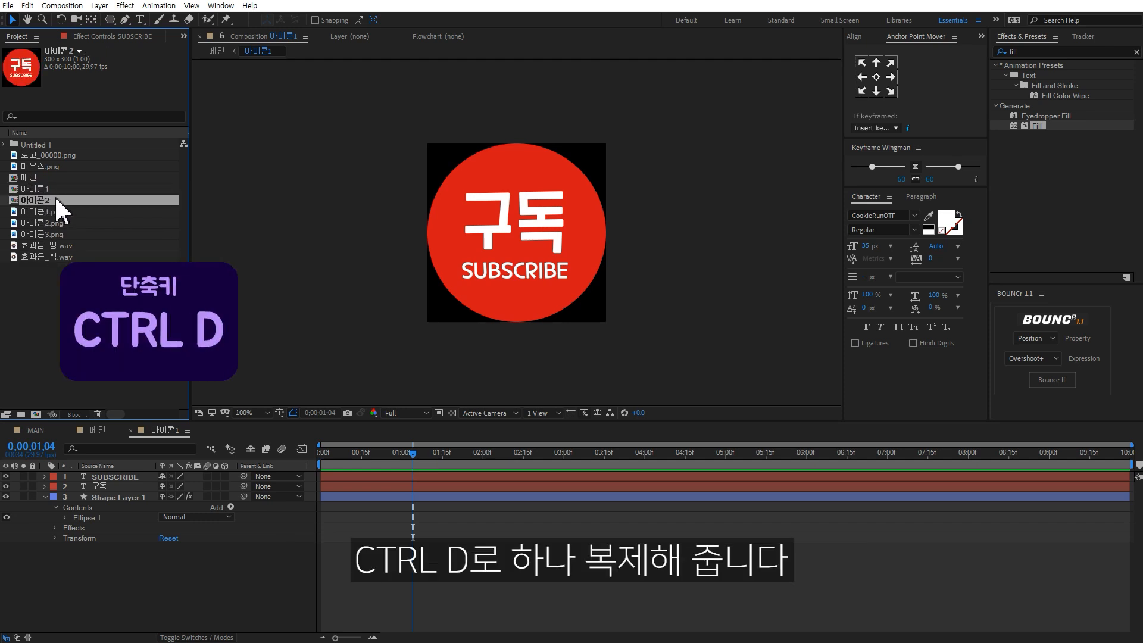
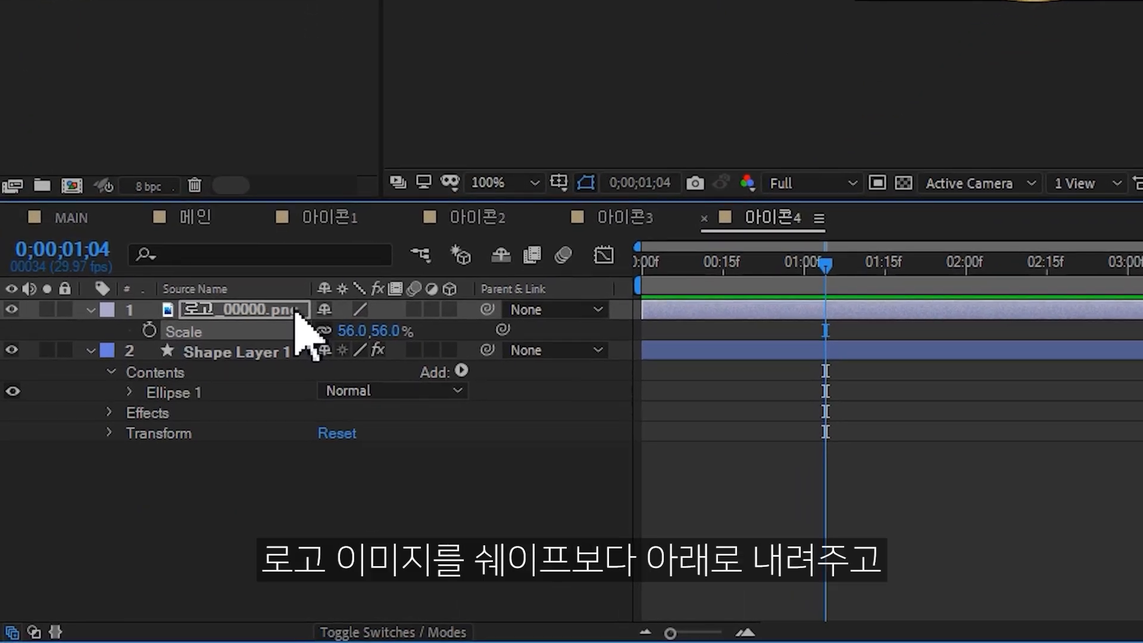
- Matte the logo image, placed beneath the circle, with Alpha Matte "Shape Layer 1" and scale the logo to 61%
left_click_drag(147, 476, 148, 480)
left_click_drag(295, 322, 298, 412)
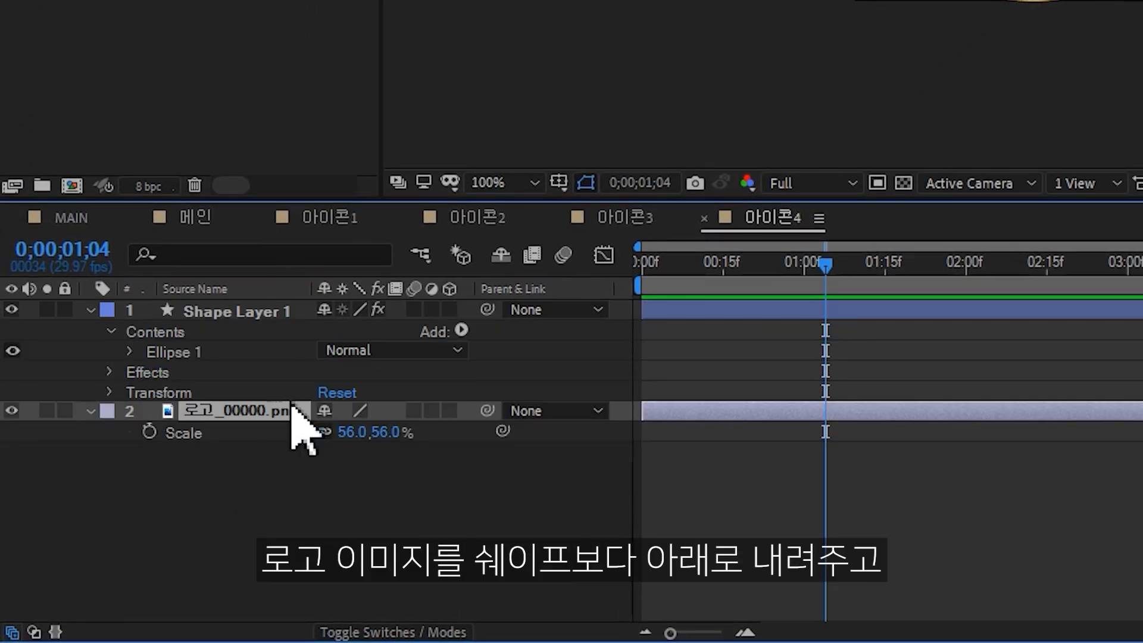
key("F4")
left_click(459, 414)
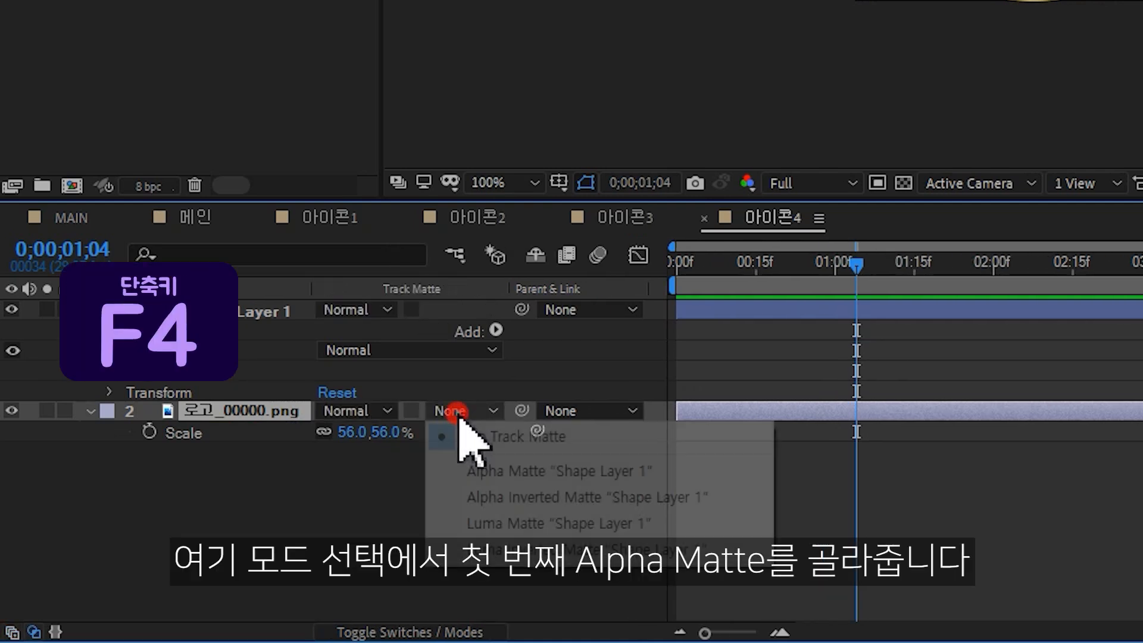
left_click(479, 473)
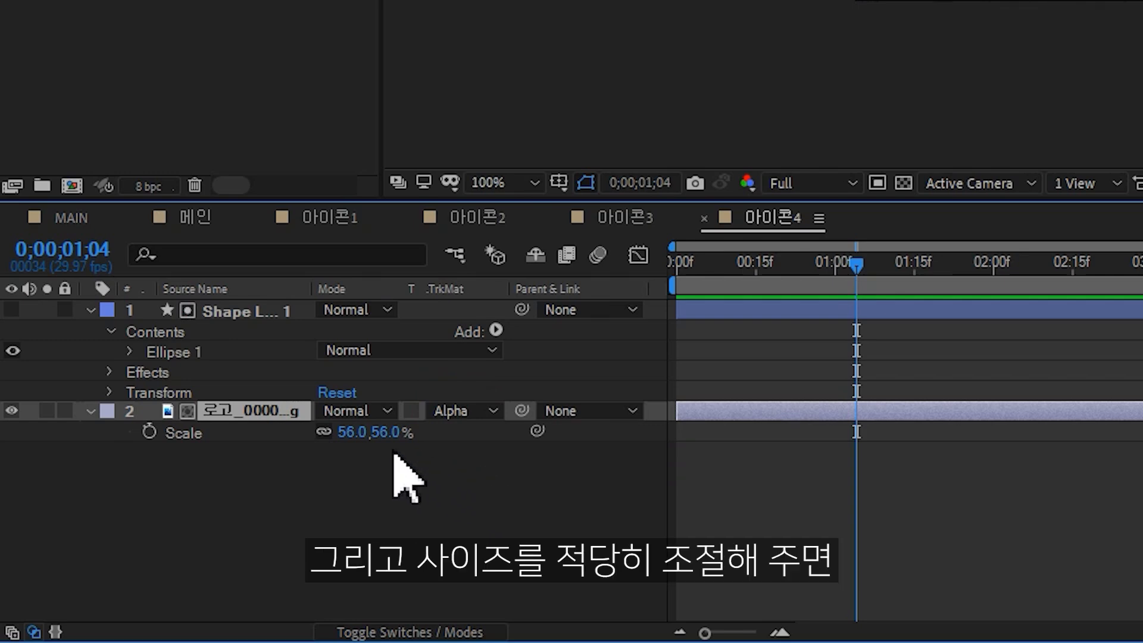
mouse_move(387, 432)
left_mouse_down()
mouse_move(402, 429)
mouse_move(389, 428)
left_mouse_up()
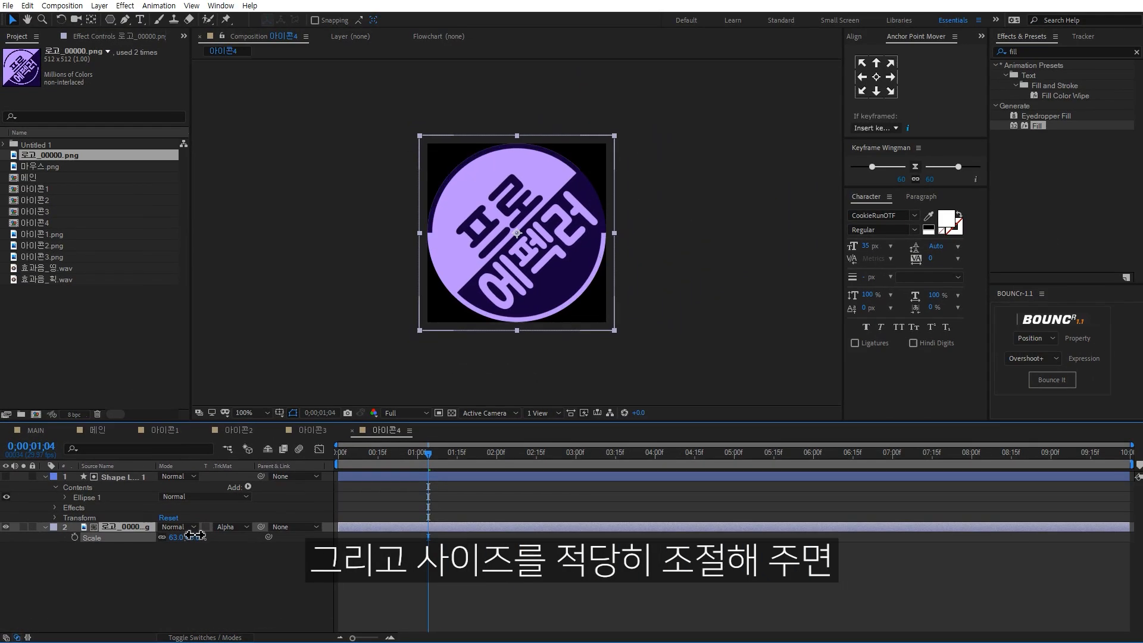
left_click_drag(195, 536, 194, 536)
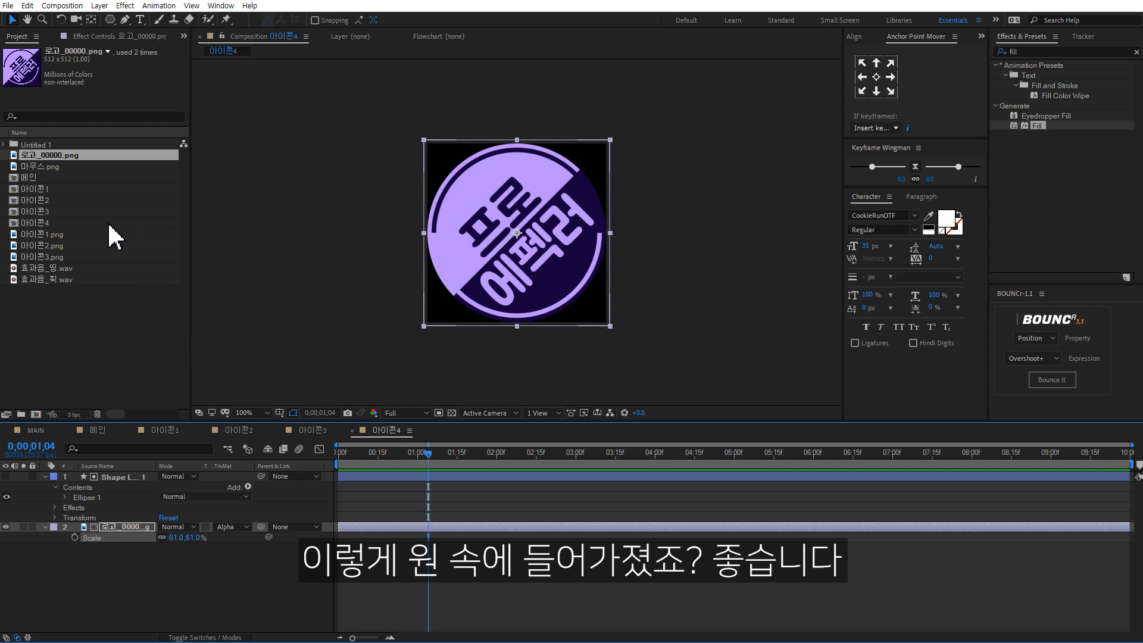
- Duplicate the 아이콘4 composition and open the copy
left_click(48, 224)
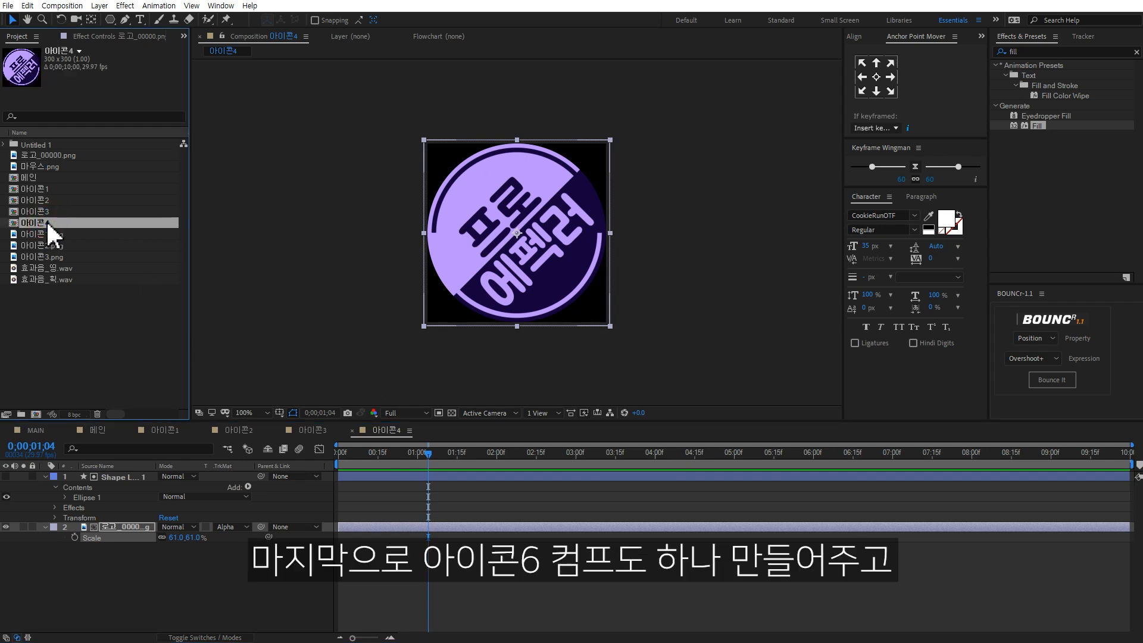
key("ctrl+d")
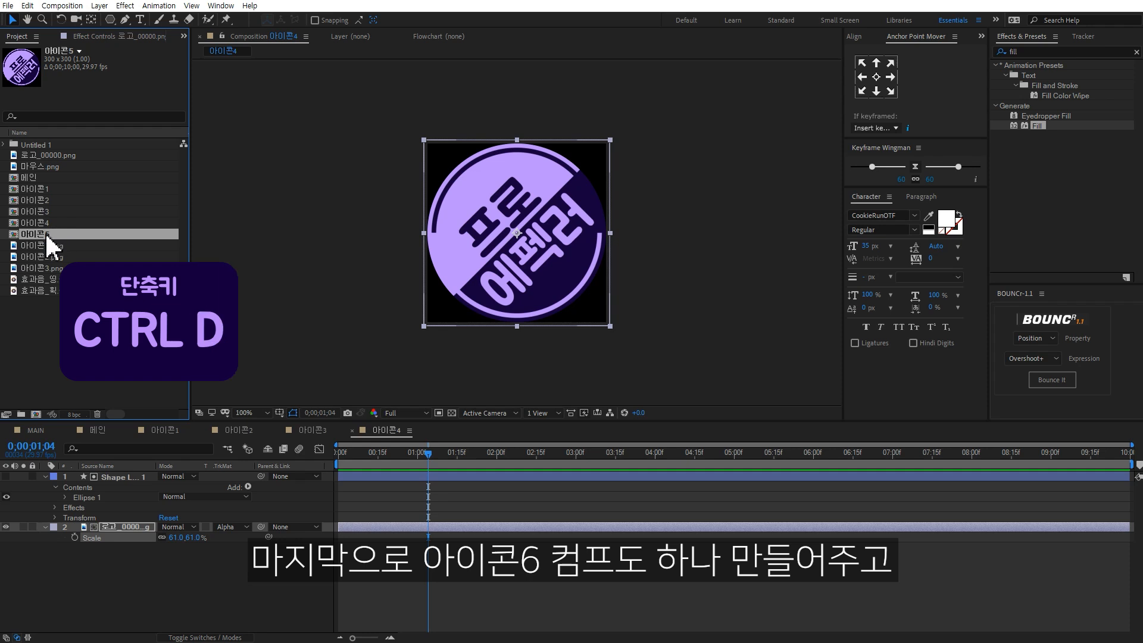
double_click(46, 236)
- Delete the logo layer from the duplicated composition and turn the circle layer's visibility back on
left_click(122, 527)
key("Delete")
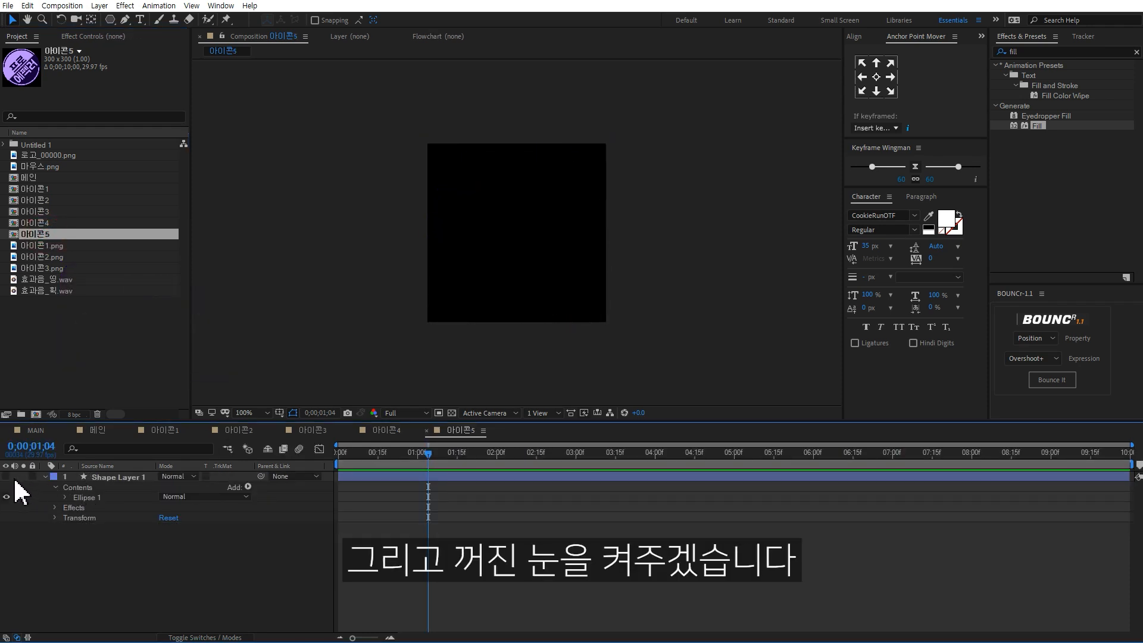
left_click(6, 477)
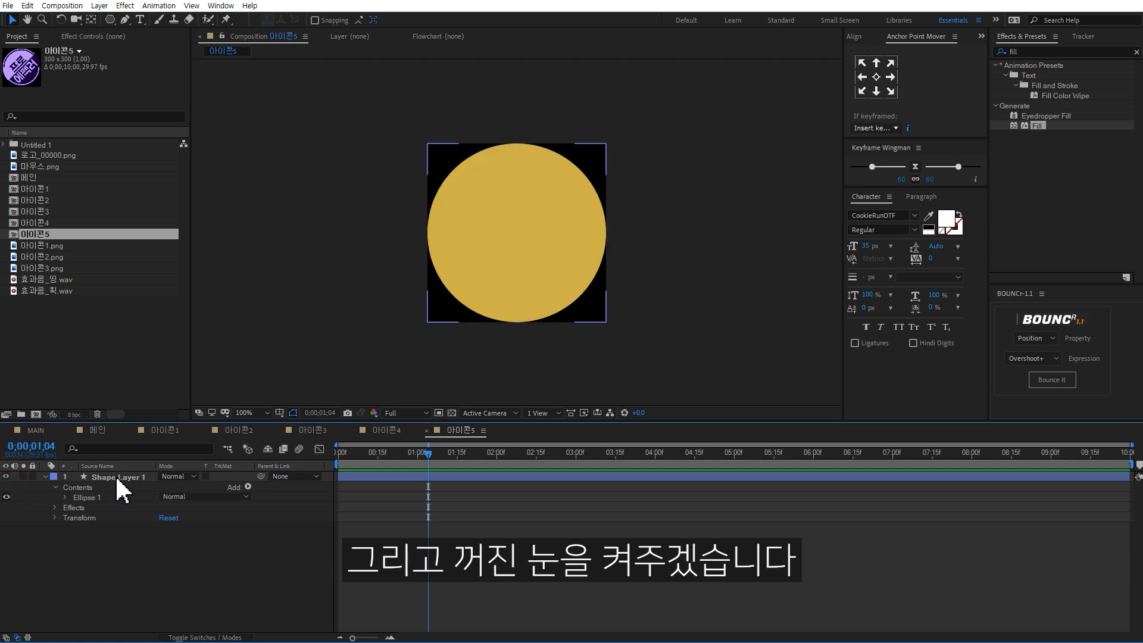
- Place 아이콘3.png above the circle and set the circle's Fill colour to white, FFFFFF
left_click_drag(60, 267, 160, 472)
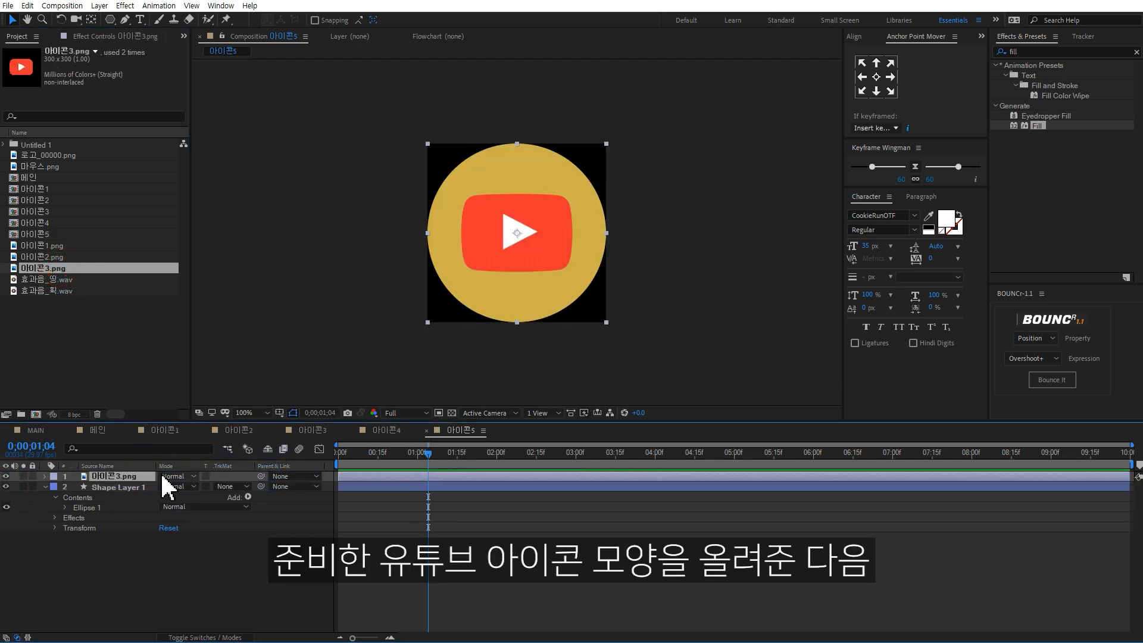
left_click(115, 487)
left_click(113, 36)
left_click(110, 92)
type("FFFFFF")
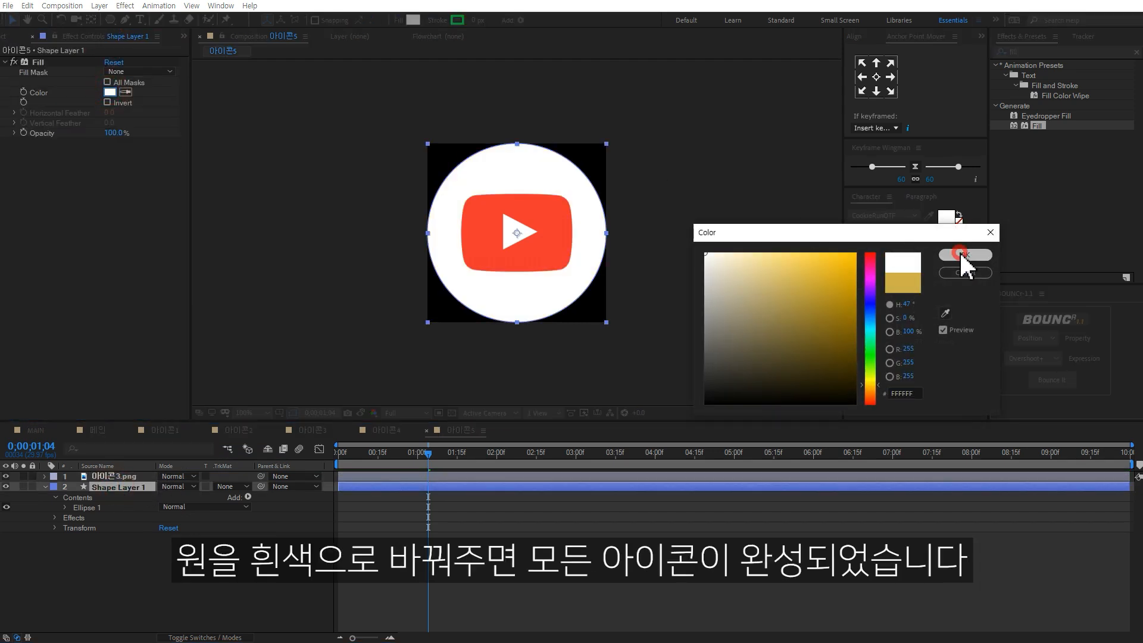
left_click(965, 255)
left_click(287, 582)
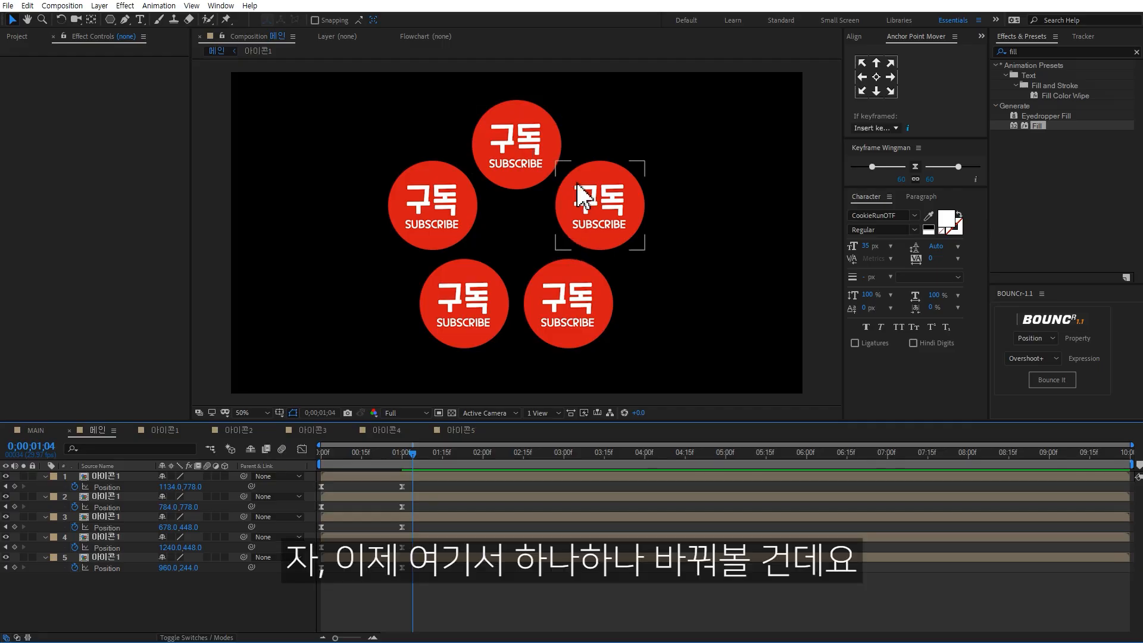
- In the 메인 composition, replace the source of the upper-right subscribe icon with the 아이콘2 composition
left_click(612, 235)
left_click(16, 37)
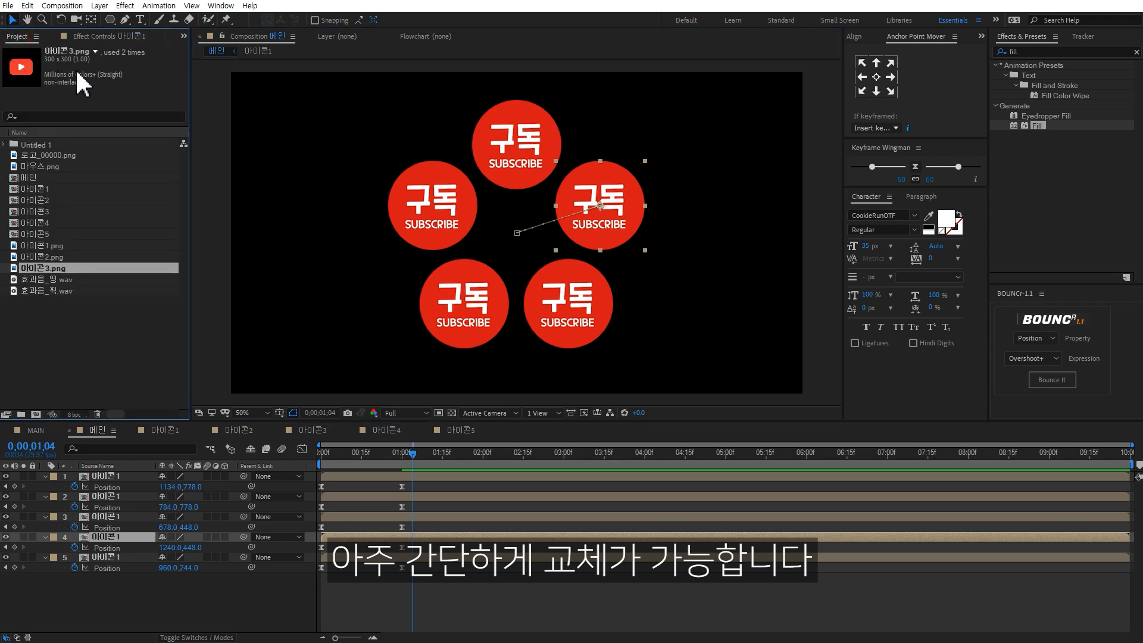
left_click(51, 200)
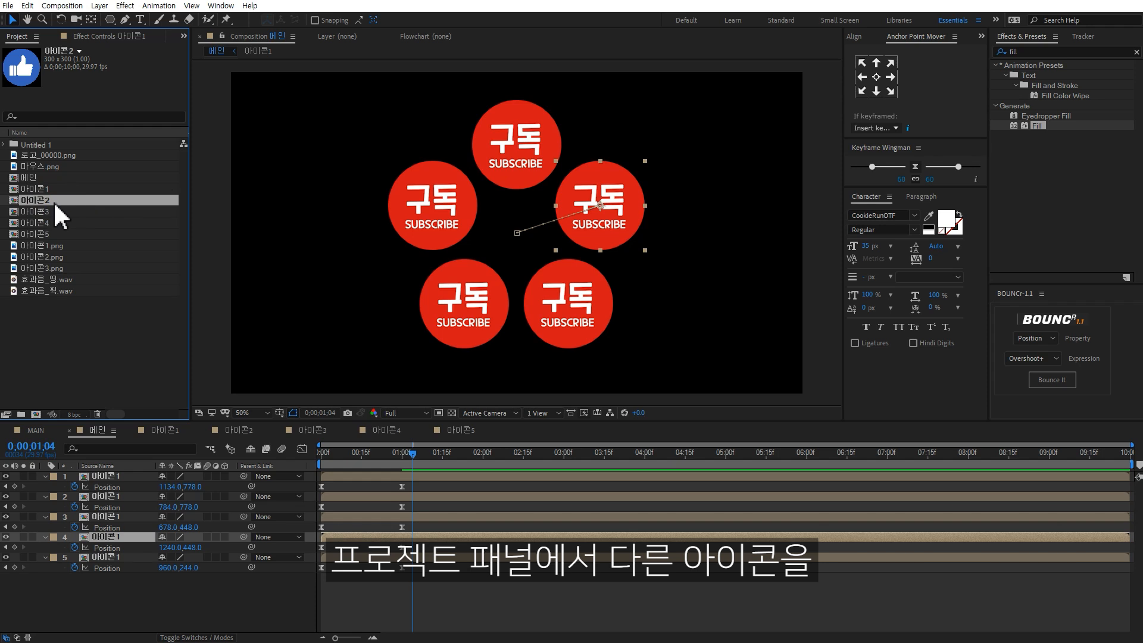
left_click_drag(42, 204, 357, 241)
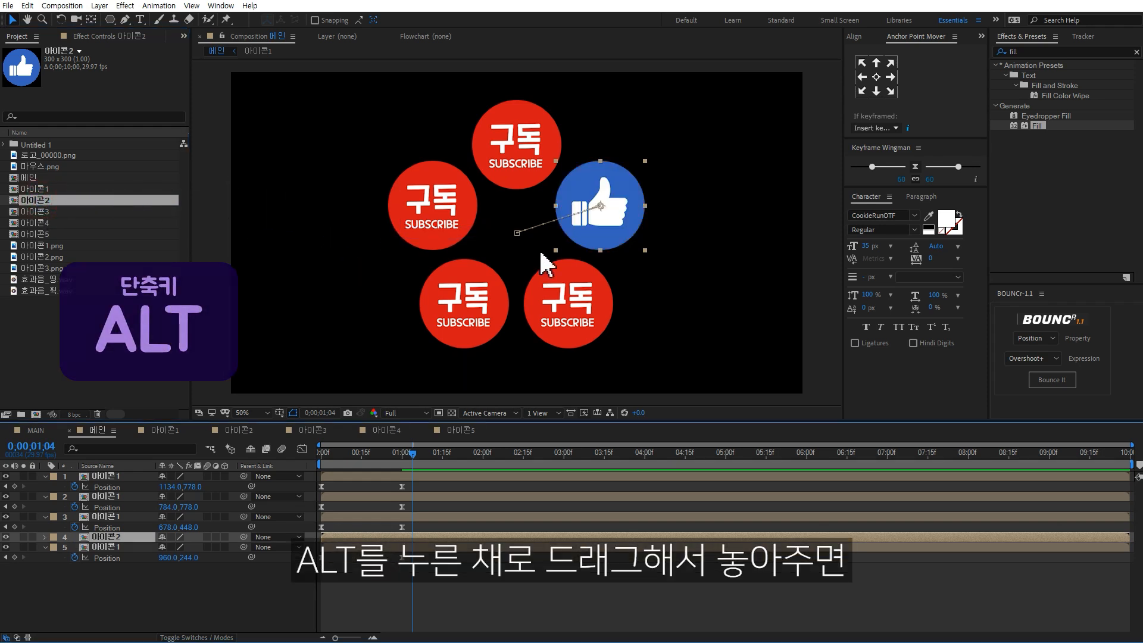
- Replace the lower-right, lower-left and upper-left subscribe icons with the 아이콘3, 아이콘4 and 아이콘5 compositions respectively
left_click(592, 316)
left_click_drag(43, 211, 322, 260)
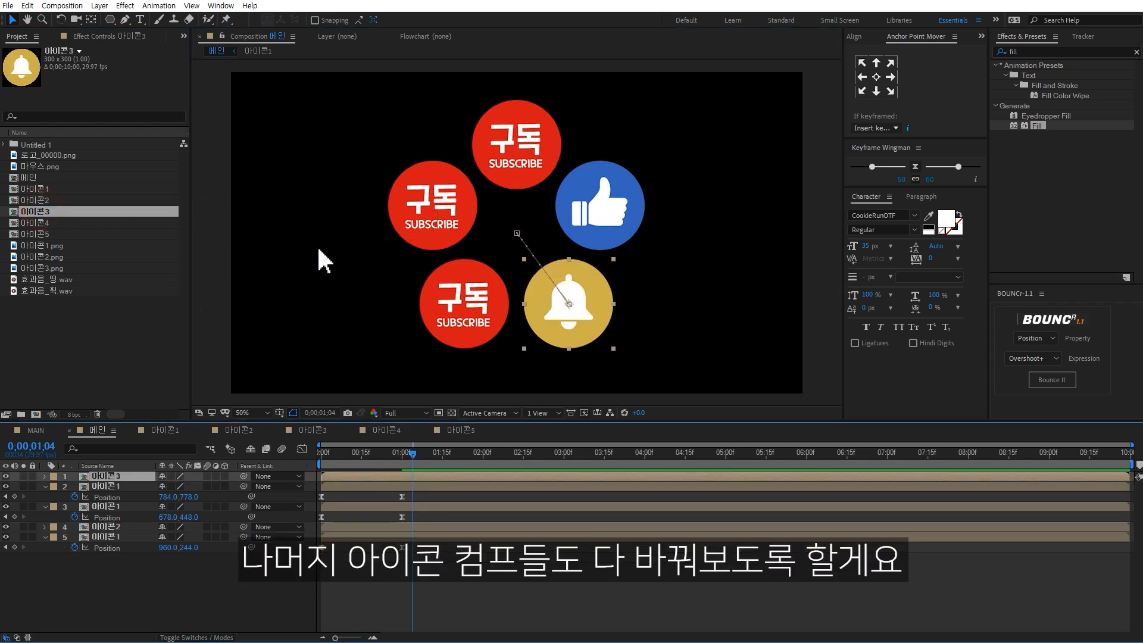
left_click(487, 343)
left_click_drag(53, 223, 356, 256)
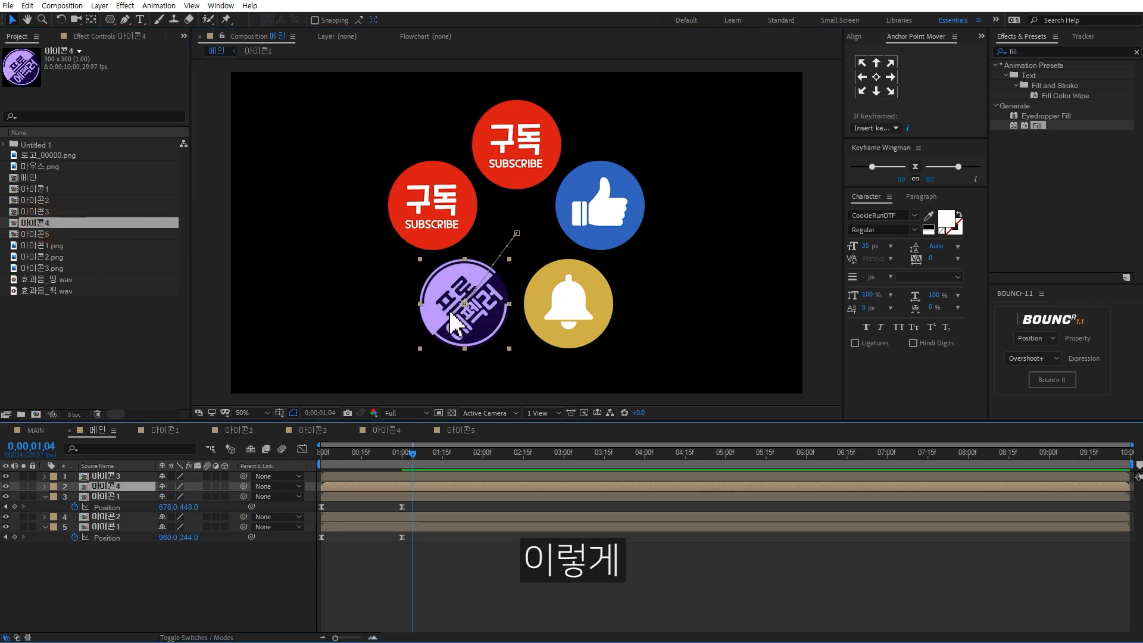
left_click(471, 241)
left_click_drag(65, 234, 381, 246)
left_click(481, 581)
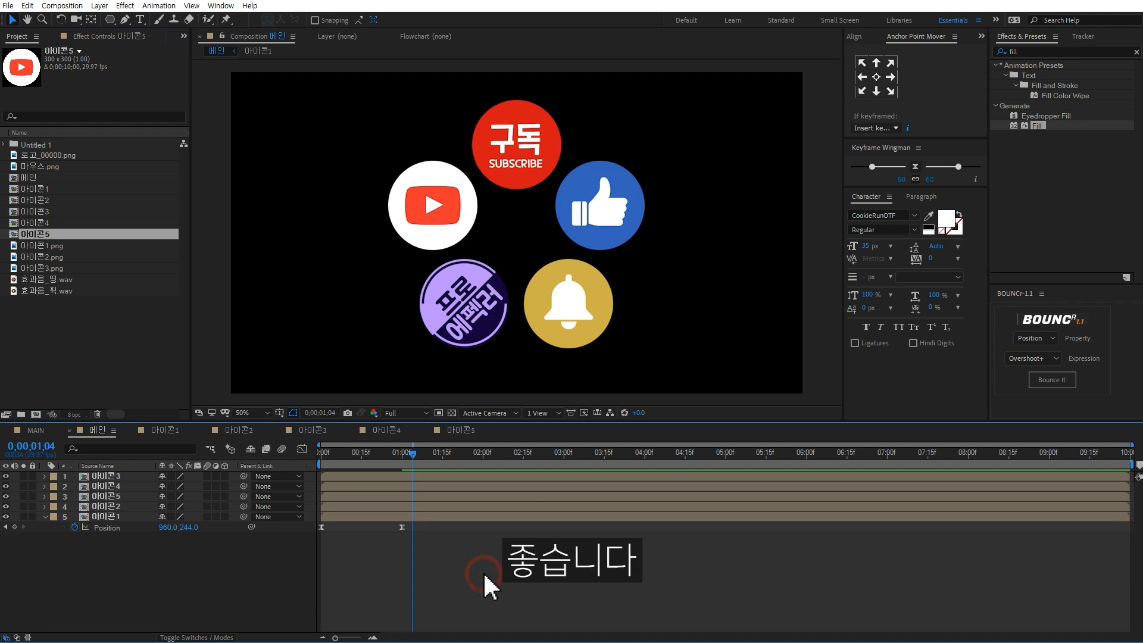
- Preview the icons' burst animation from the start of the 메인 composition
left_click_drag(376, 451, 273, 452)
key("space")
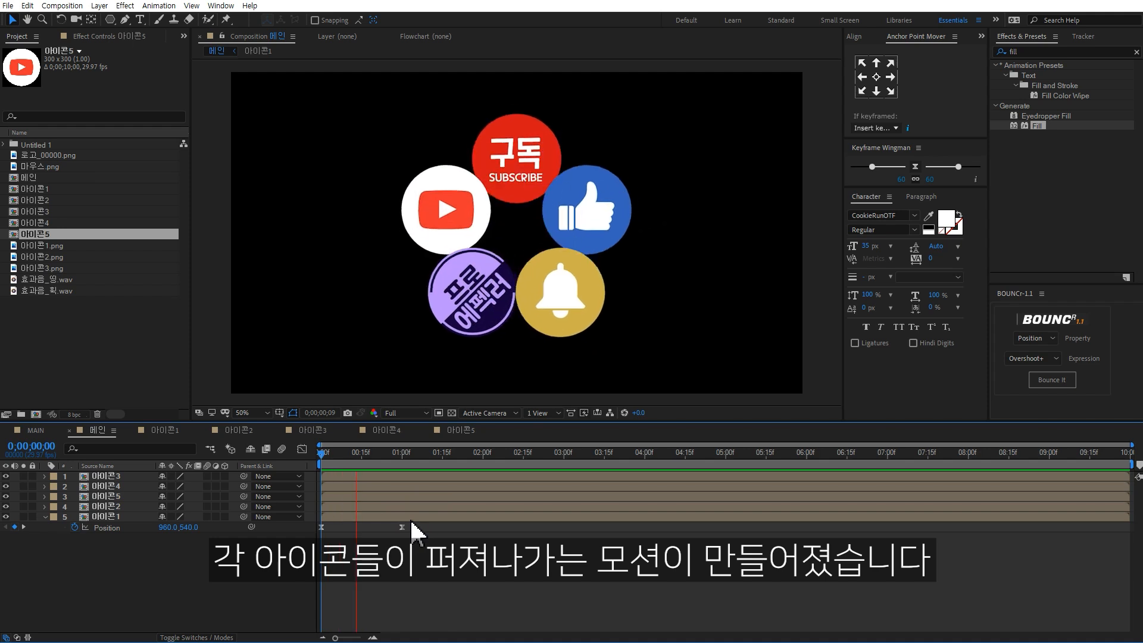
key("space")
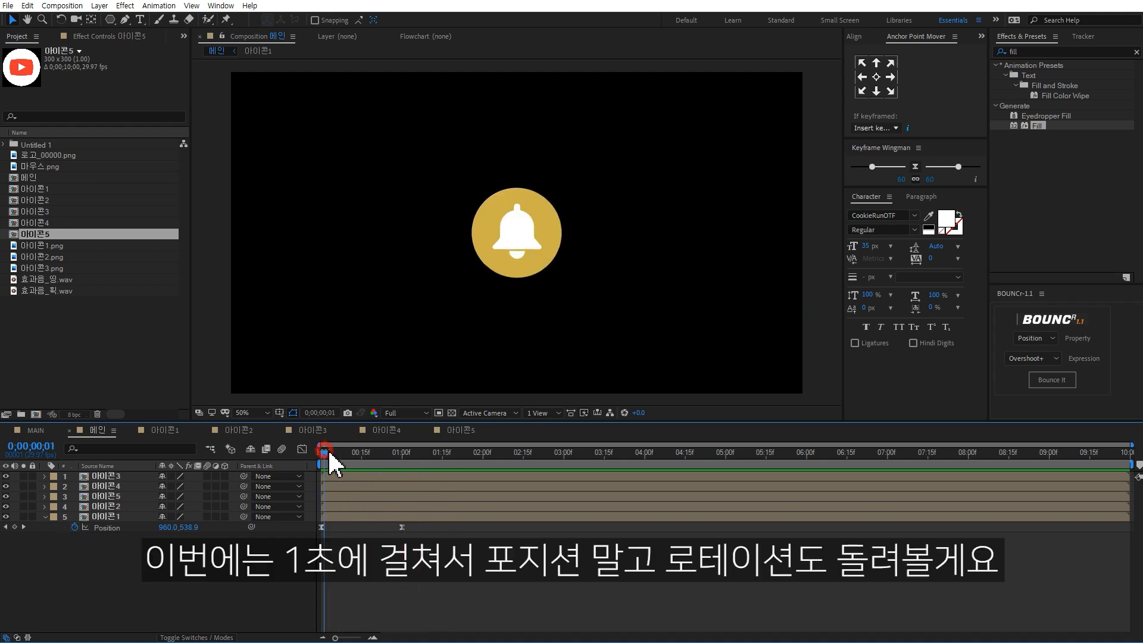
- Add a 0° Rotation keyframe at 1 second to all five icon layers
left_click_drag(328, 452, 405, 453)
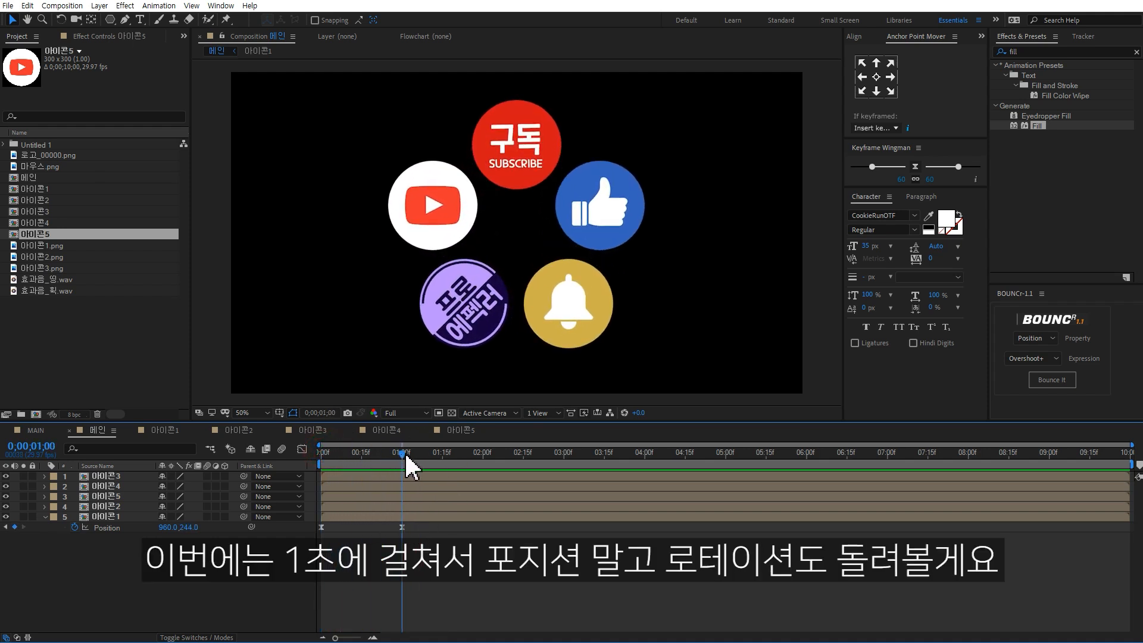
left_click_drag(128, 544, 104, 482)
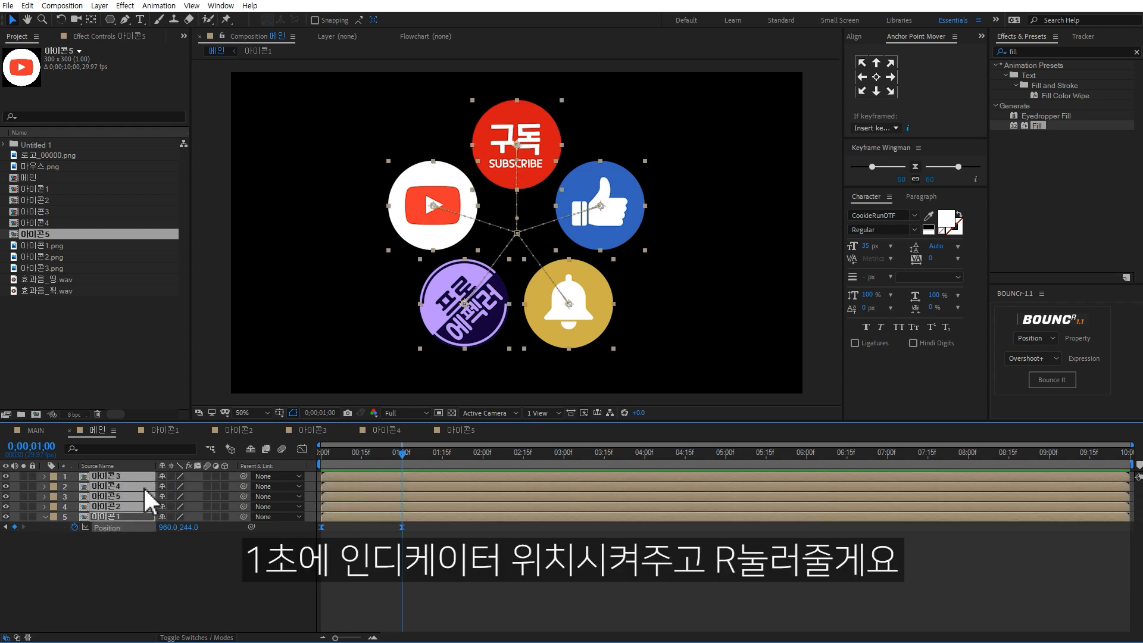
key("r")
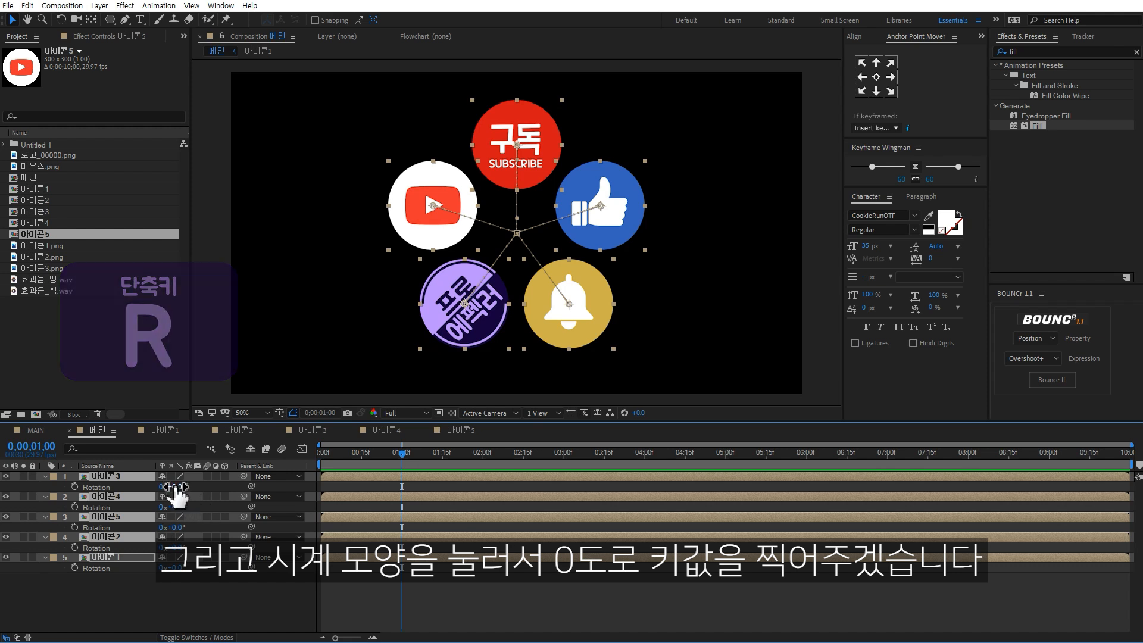
left_click(74, 487)
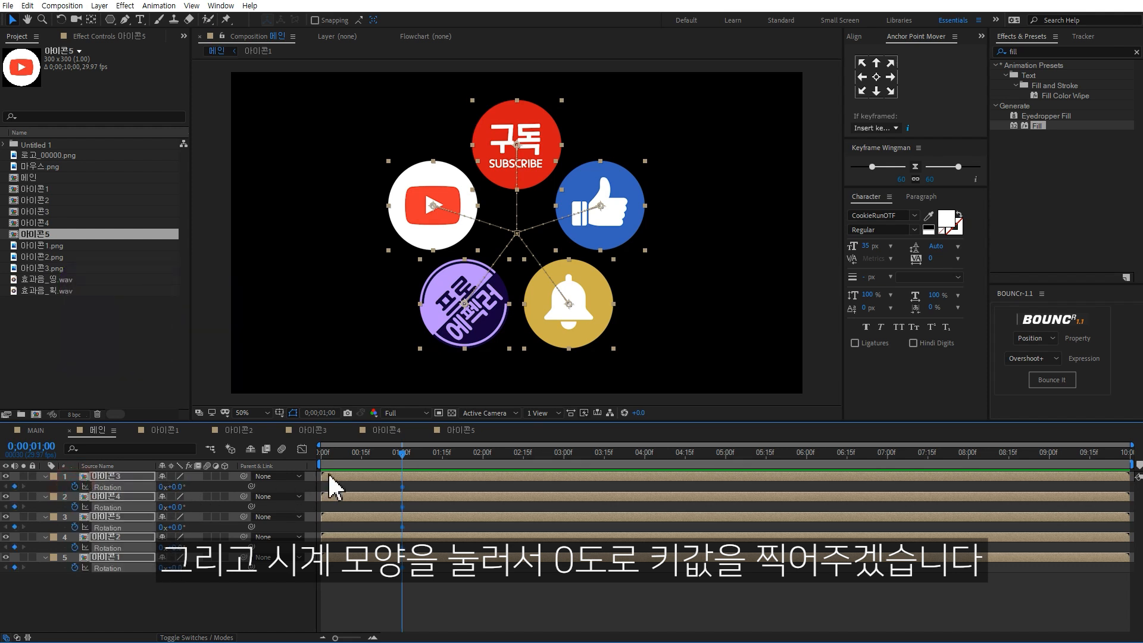
- Set the Rotation of all five icon layers to -180° at 0 seconds
left_click_drag(350, 454, 291, 460)
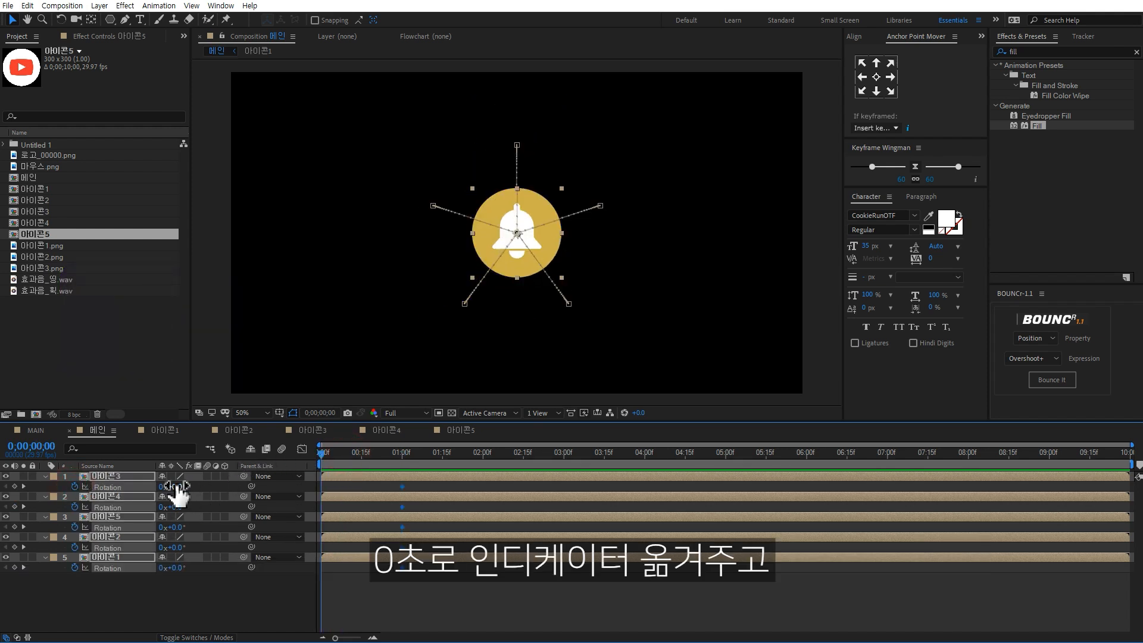
left_click_drag(172, 487, 75, 490)
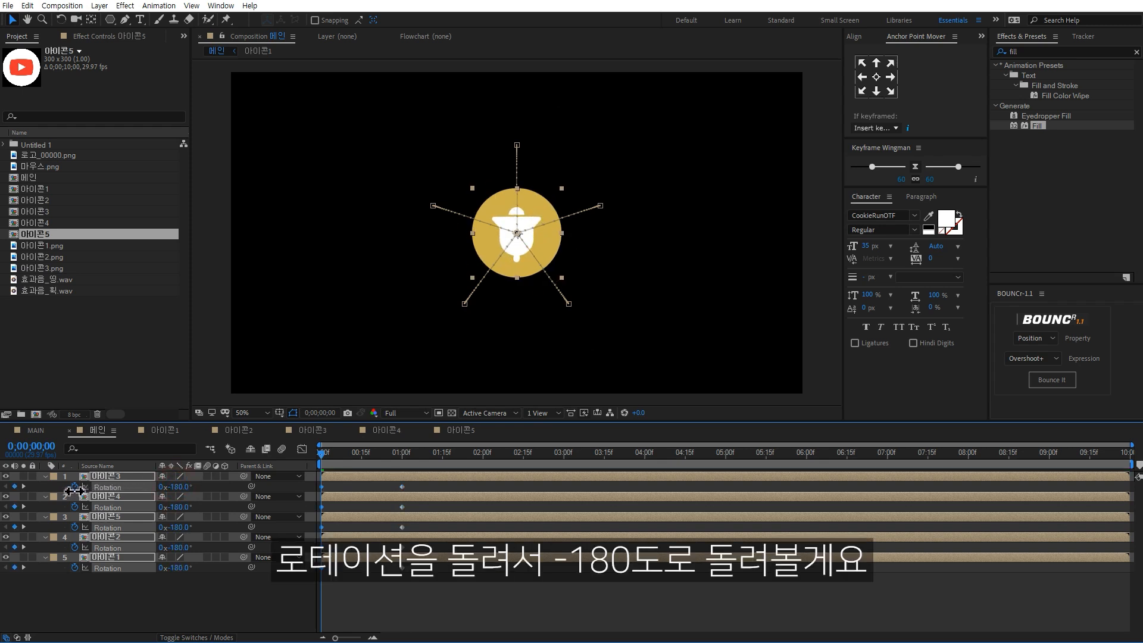
left_click(424, 481)
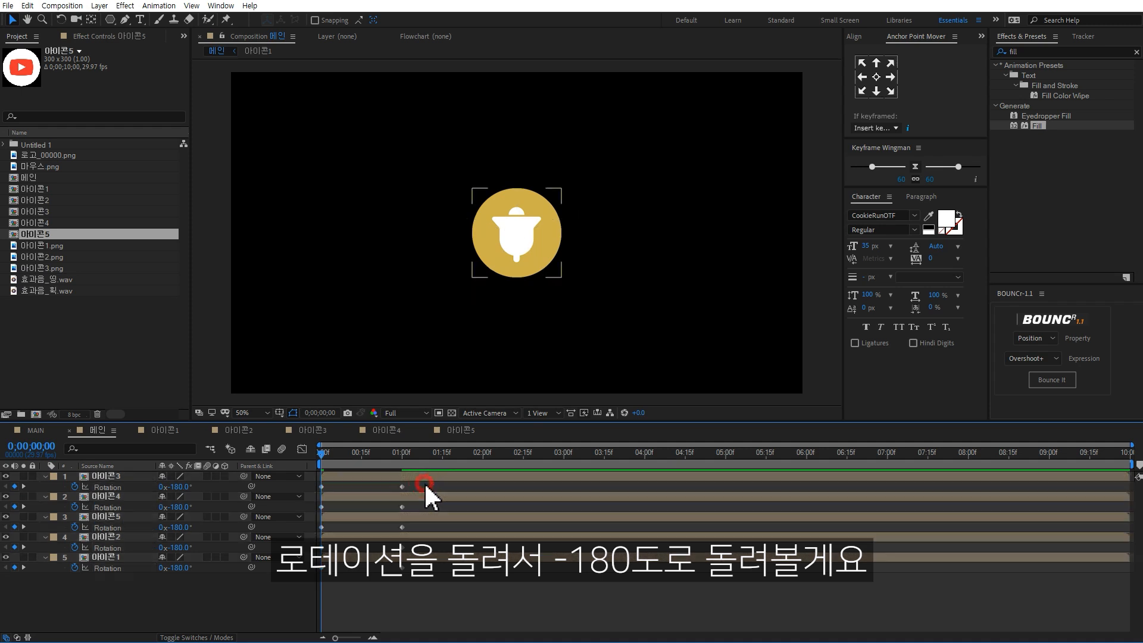
- Preview the combined burst and rotation motion of the icons
key("space")
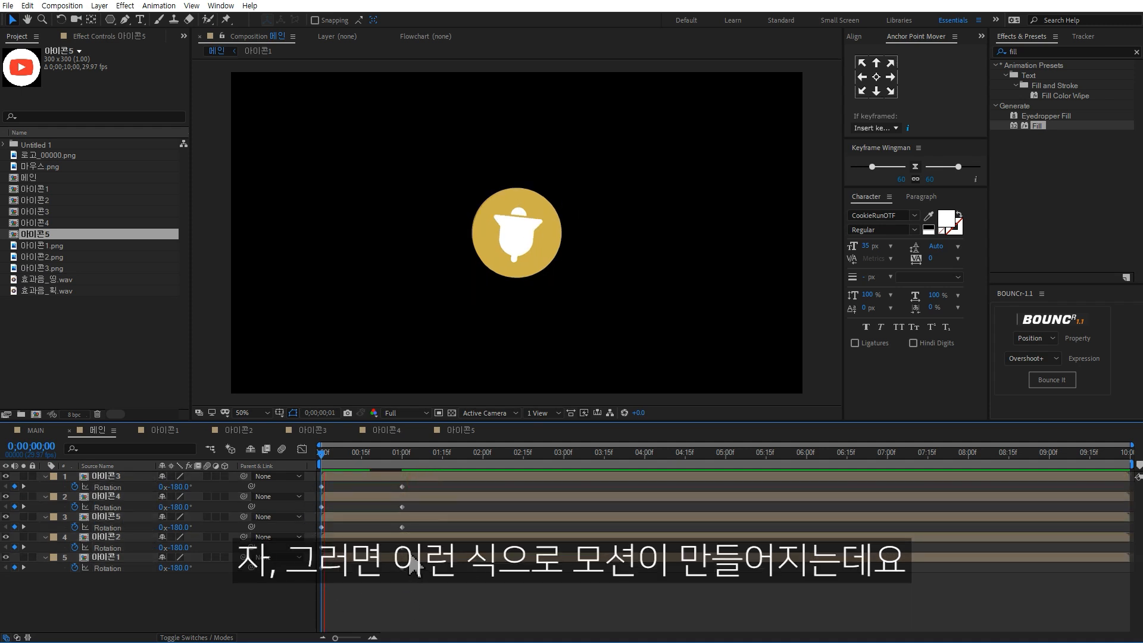
key("space")
key("space")
key("space")
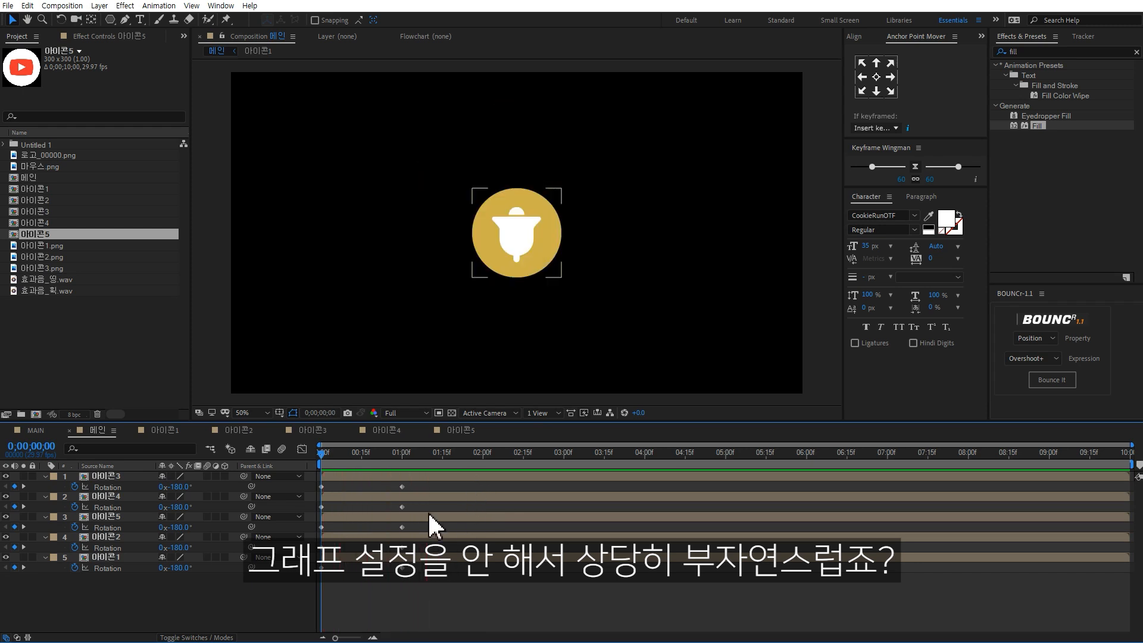
- Apply Easy Ease to all Rotation keyframes of the five icon layers
left_click_drag(417, 584, 319, 484)
key("F9")
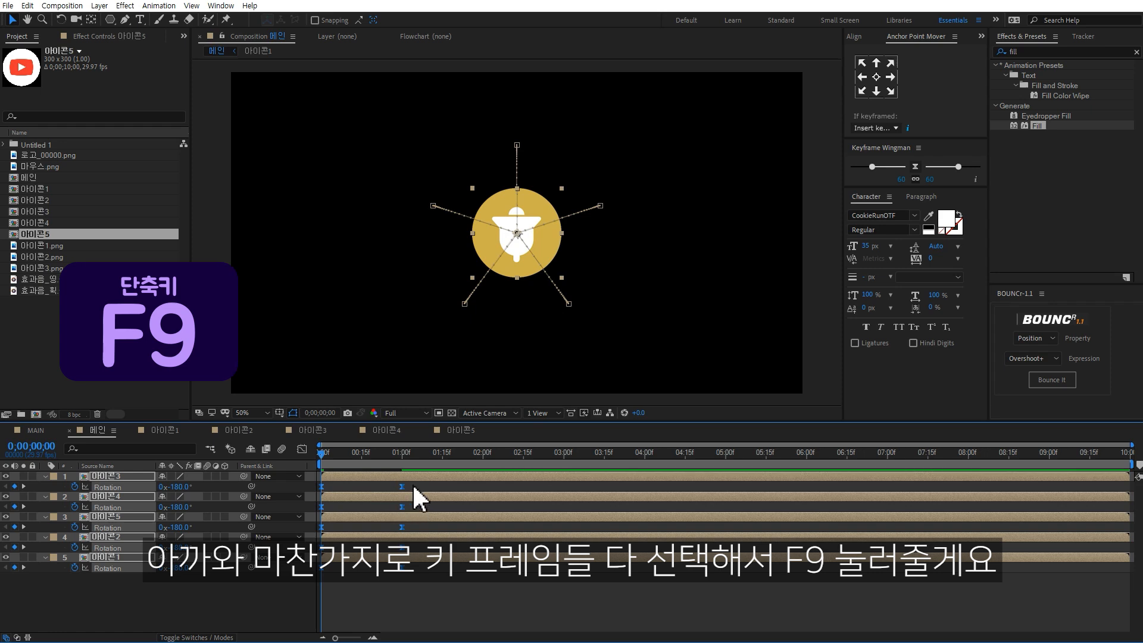
- Set the incoming influence of the last Rotation keyframes on all five icon layers to 100% in the speed graph and preview the motion
left_click_drag(414, 480, 387, 587)
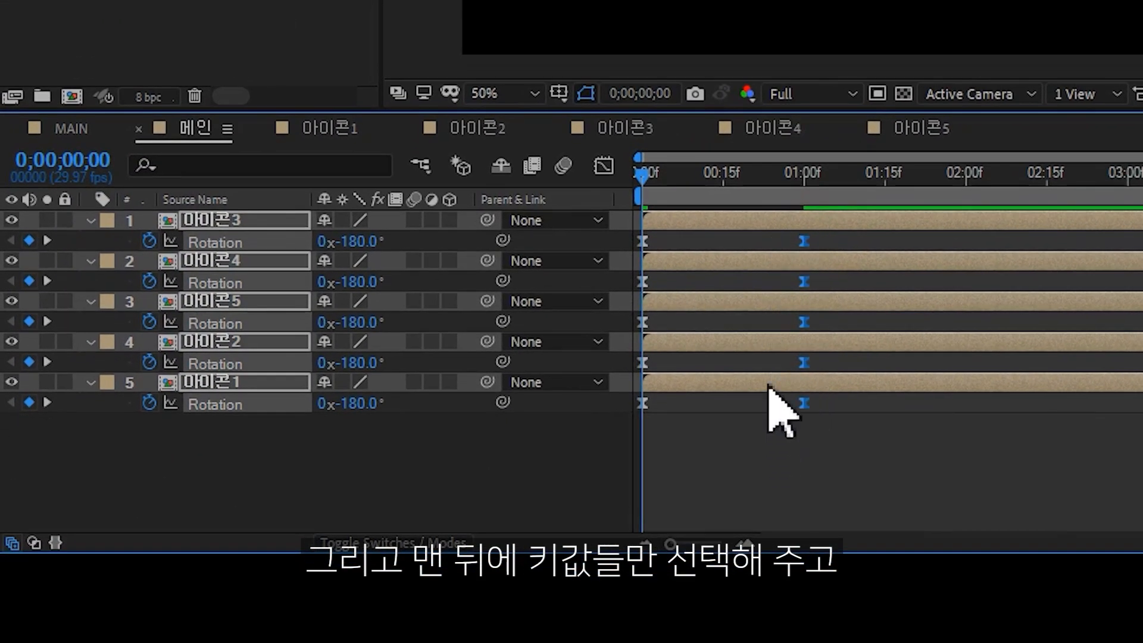
left_click(603, 166)
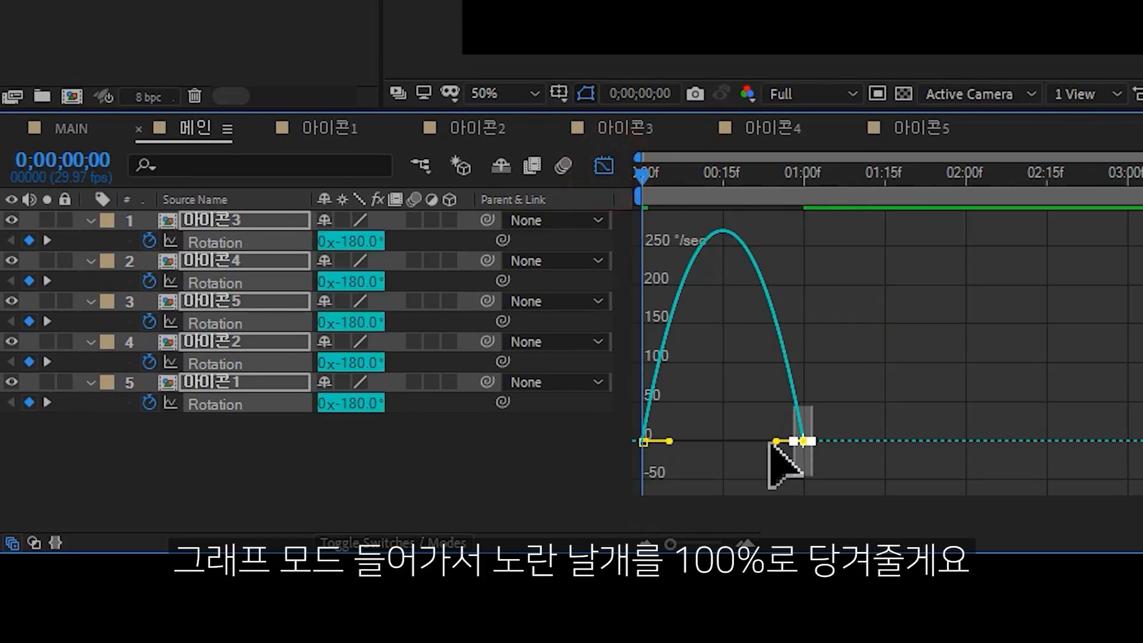
left_click_drag(773, 442, 661, 476)
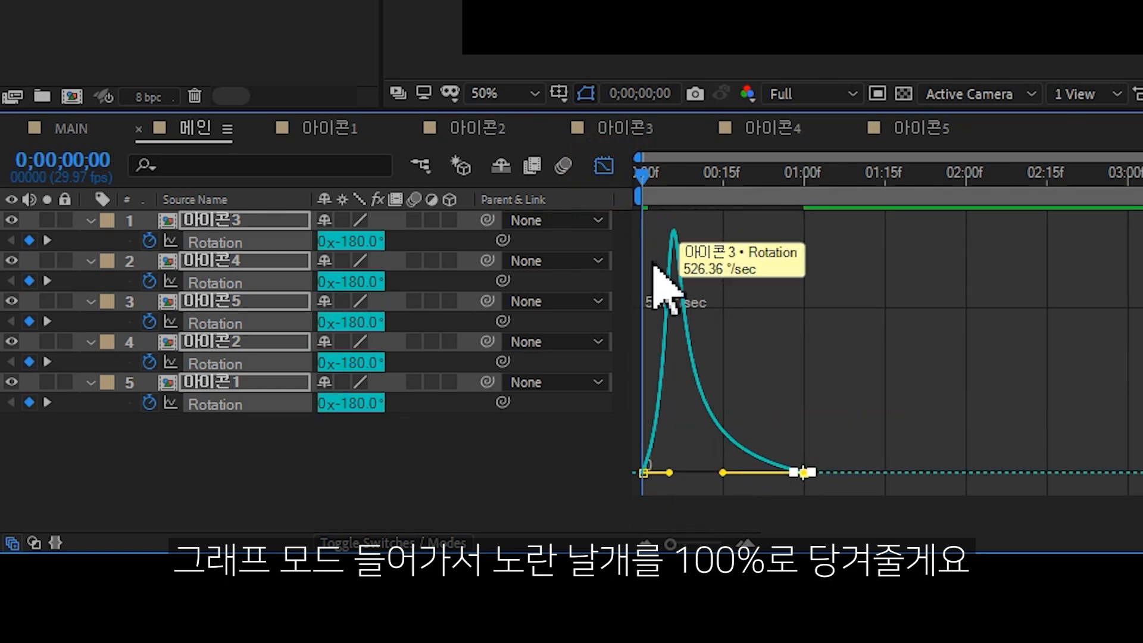
left_click(603, 166)
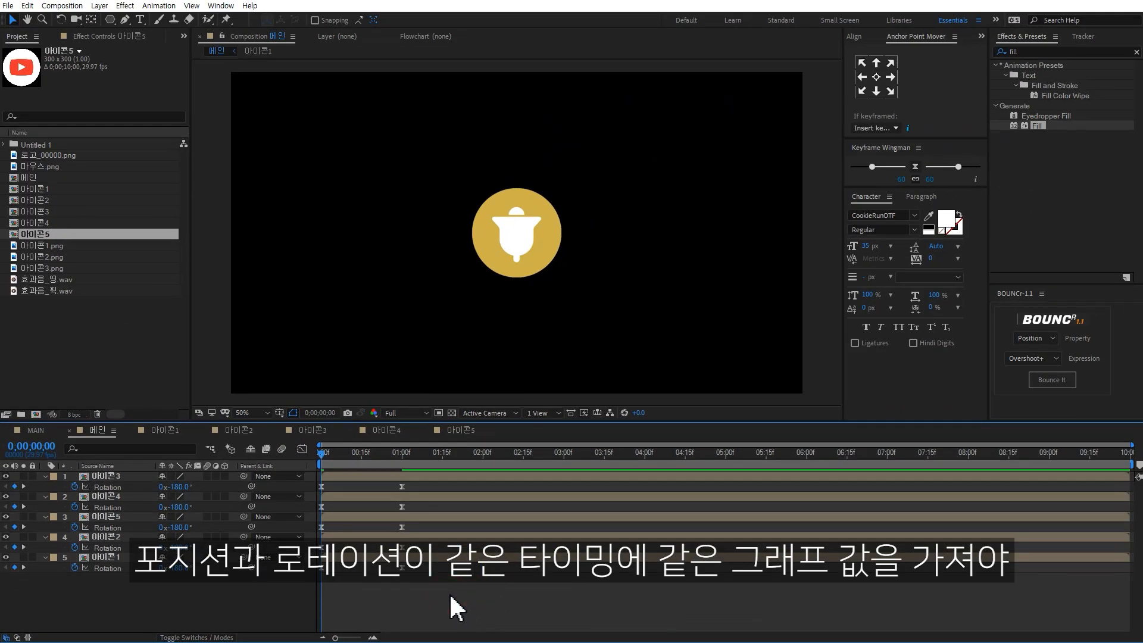
key("space")
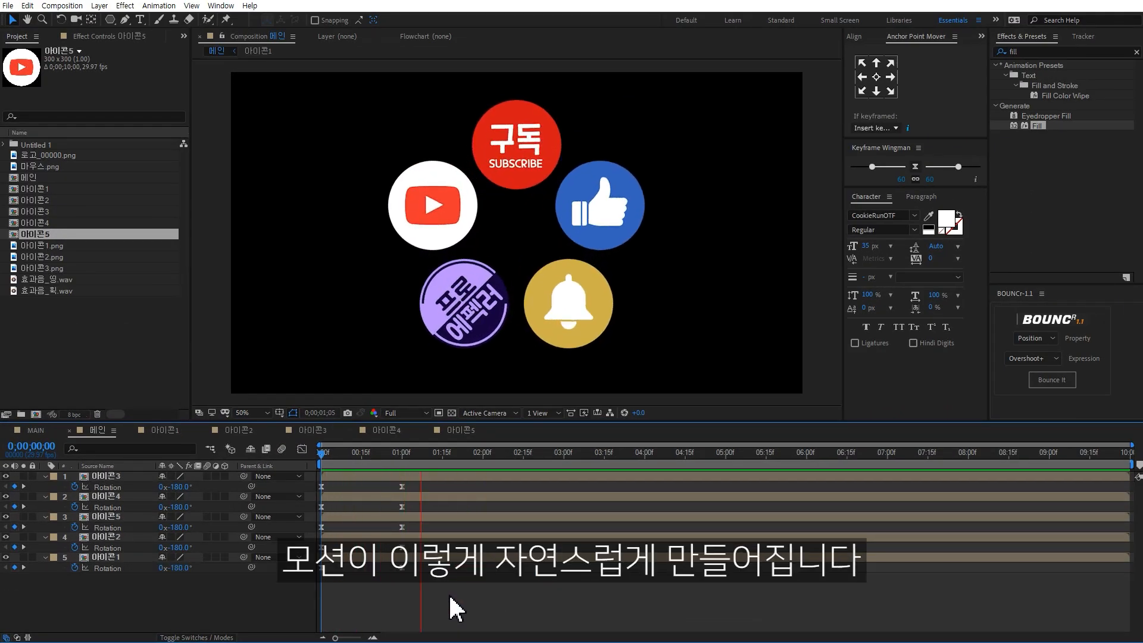
- Place 마우스.png in the 메인 composition at 40% scale, with the cursor tip on the red SUBSCRIBE icon
left_click_drag(423, 452, 444, 454)
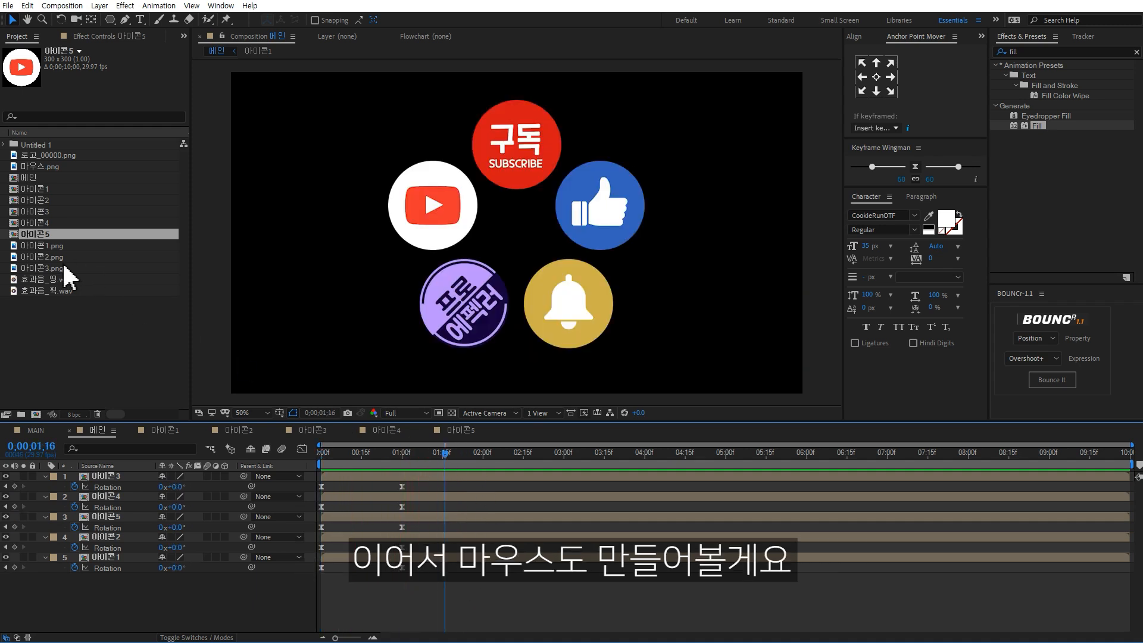
left_click_drag(47, 168, 542, 226)
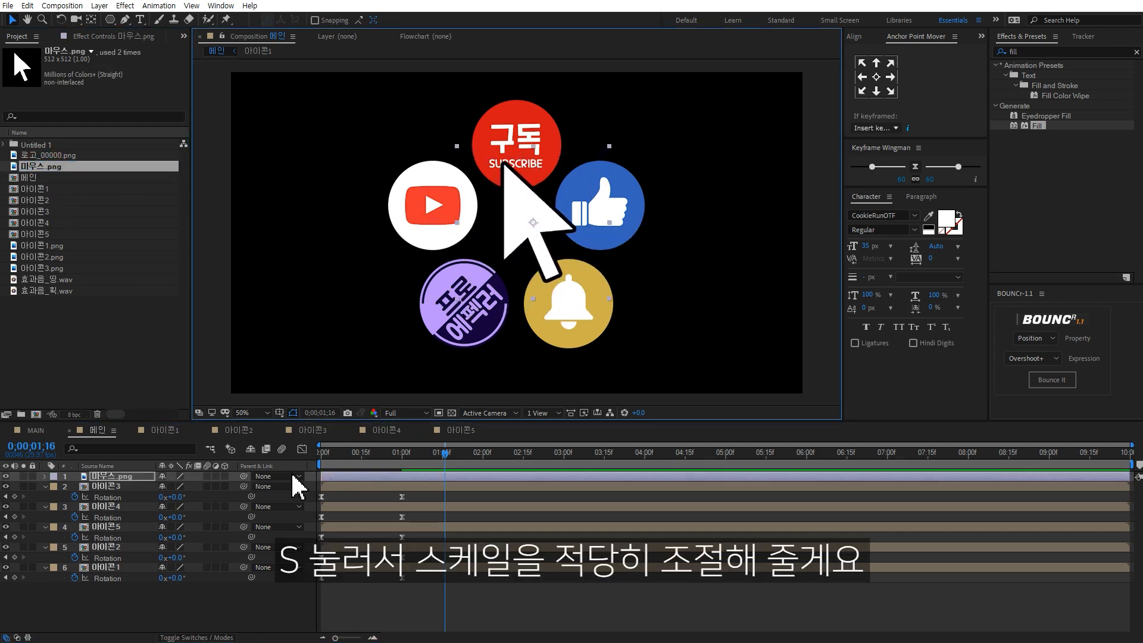
key("s")
left_click_drag(196, 486, 167, 487)
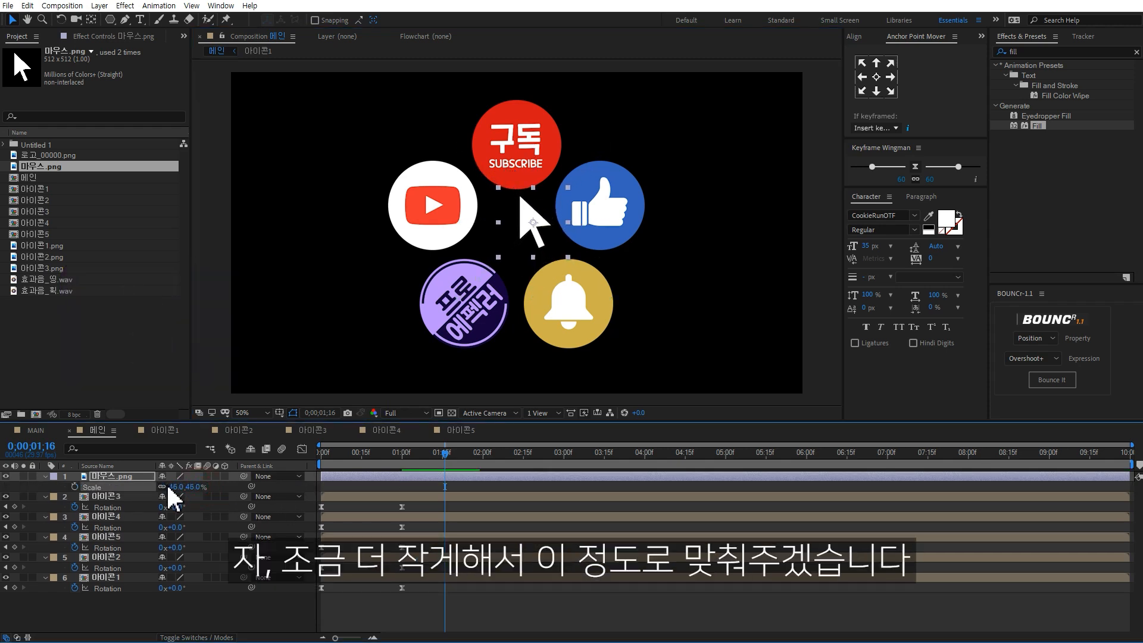
left_click(199, 486)
type("40")
key("Return")
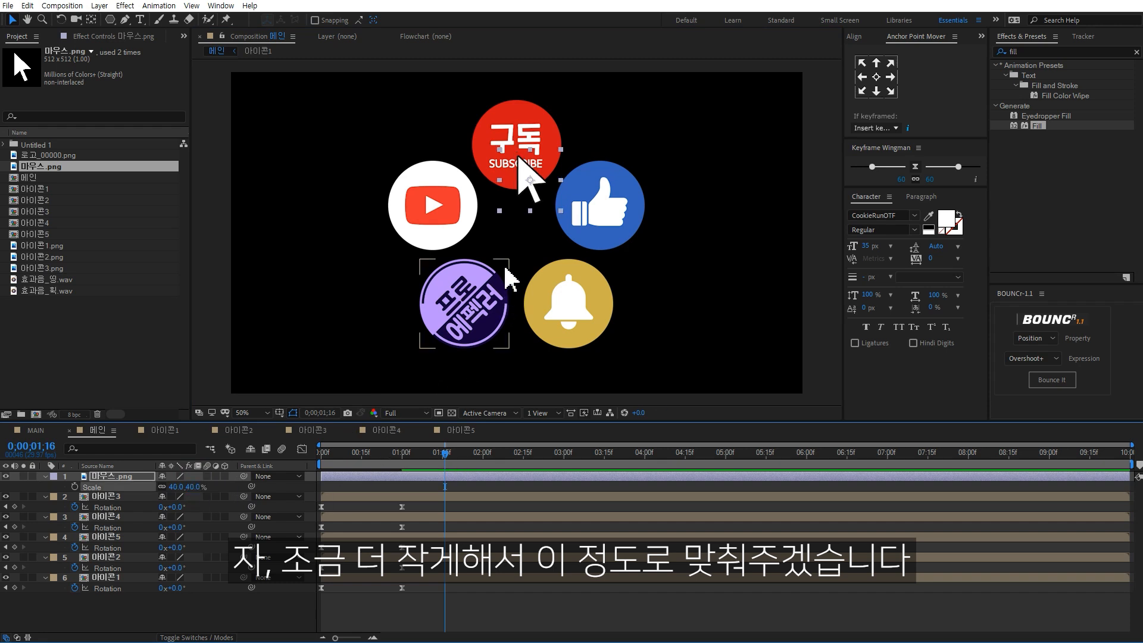
left_click(526, 178)
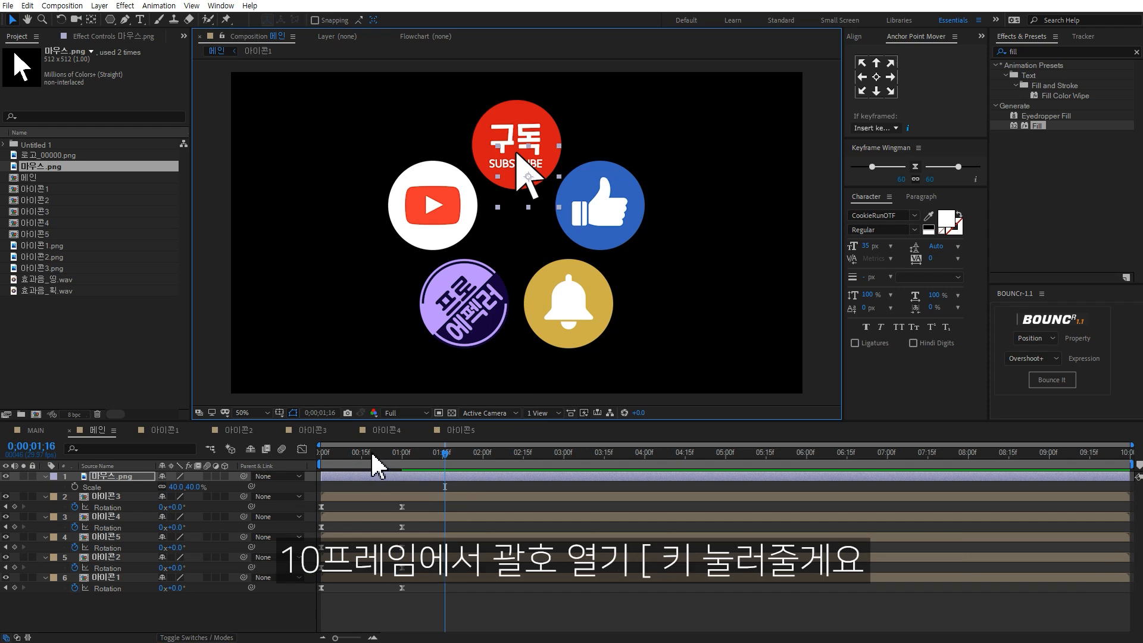
- Make the 마우스.png layer start at 0;00;00;10
left_click(348, 453)
key("bracketleft")
key("bracketleft")
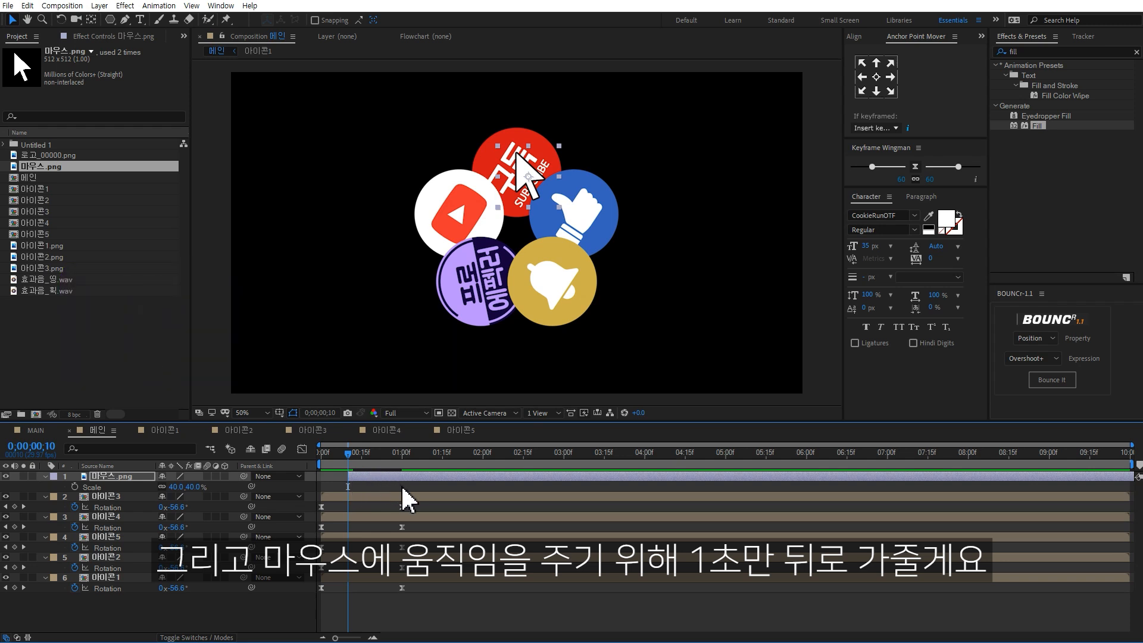
- Add a Position keyframe to the 마우스.png layer at 0;00;01;20
key("shift+Page_Down")
key("shift+Page_Down")
key("shift+Page_Down")
key("shift+Page_Down")
key("shift+Page_Down")
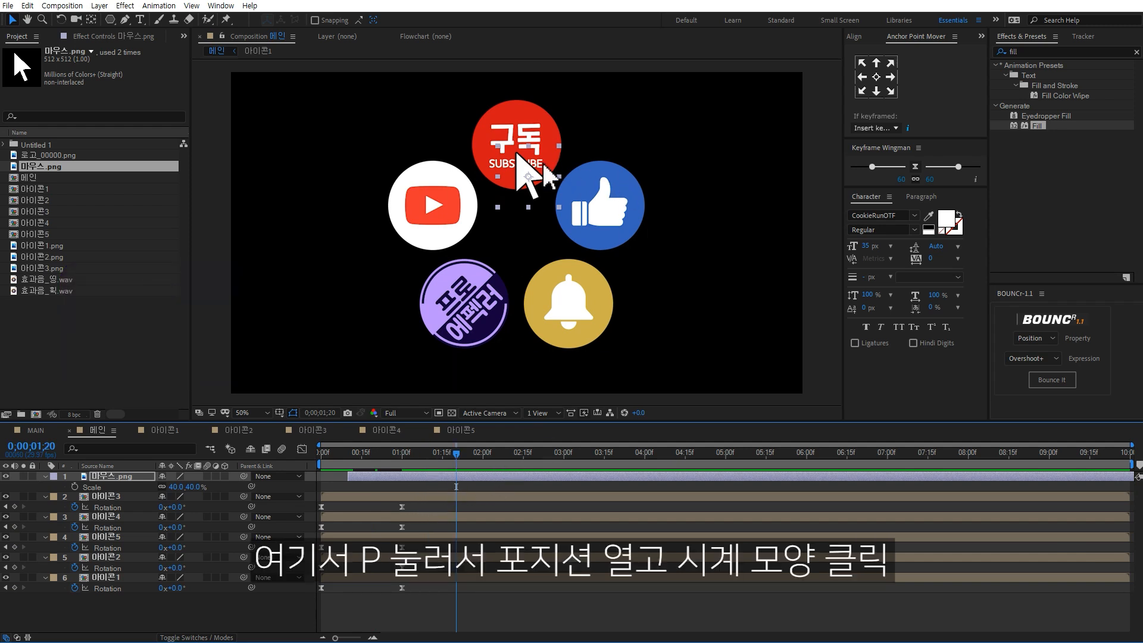
key("p")
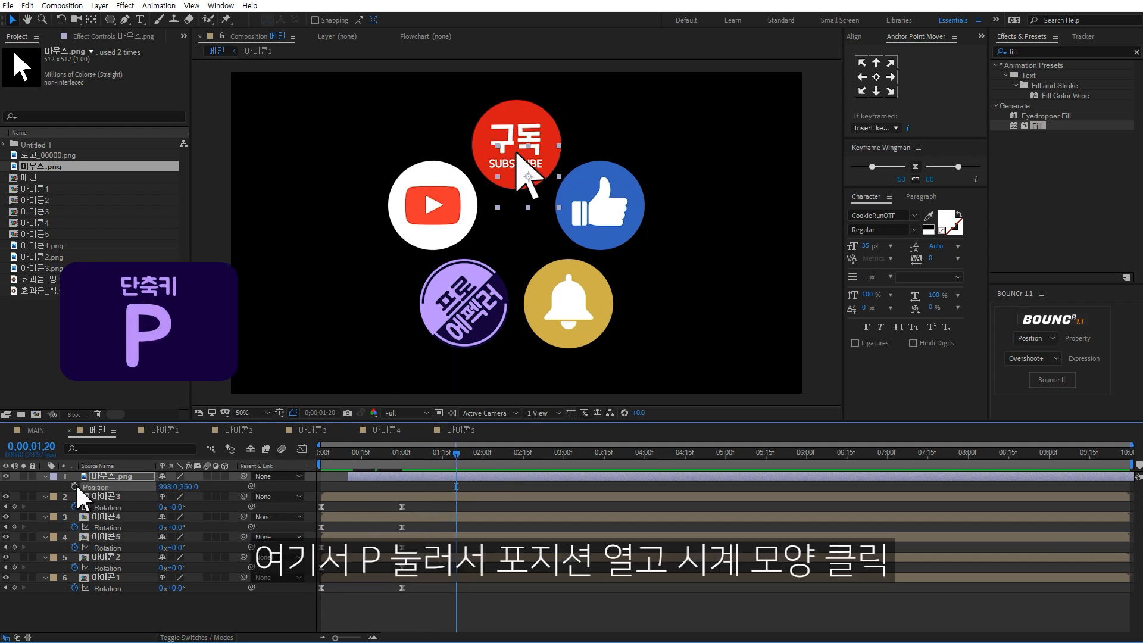
- At 0;00;00;10, move the mouse cursor out of frame below the icons, to a Position of about 1578, 1254
left_click(349, 453)
key("comma")
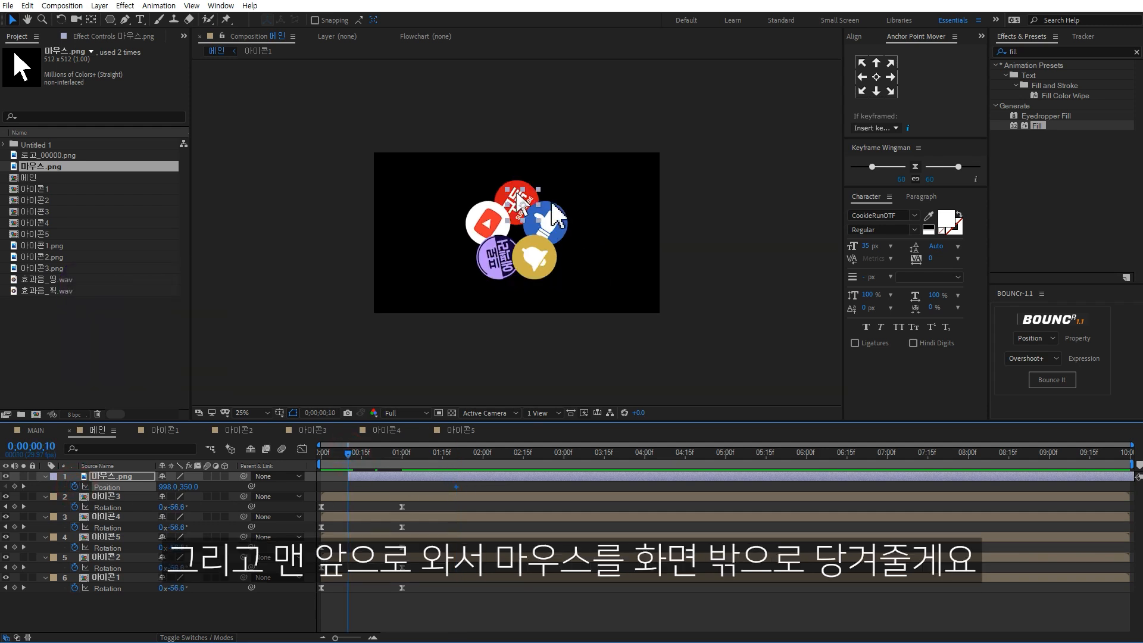
left_click_drag(521, 211, 606, 337)
key("period")
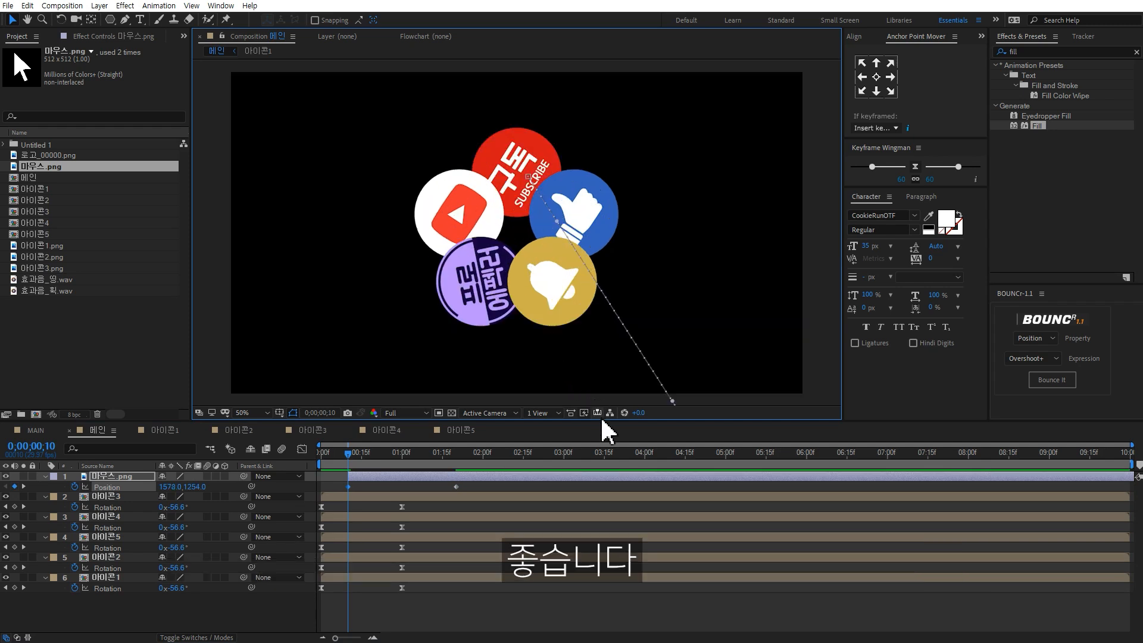
- Apply Easy Ease to both Position keyframes of the 마우스.png layer and preview the cursor's entrance
left_click(471, 486)
left_click_drag(473, 490, 334, 490)
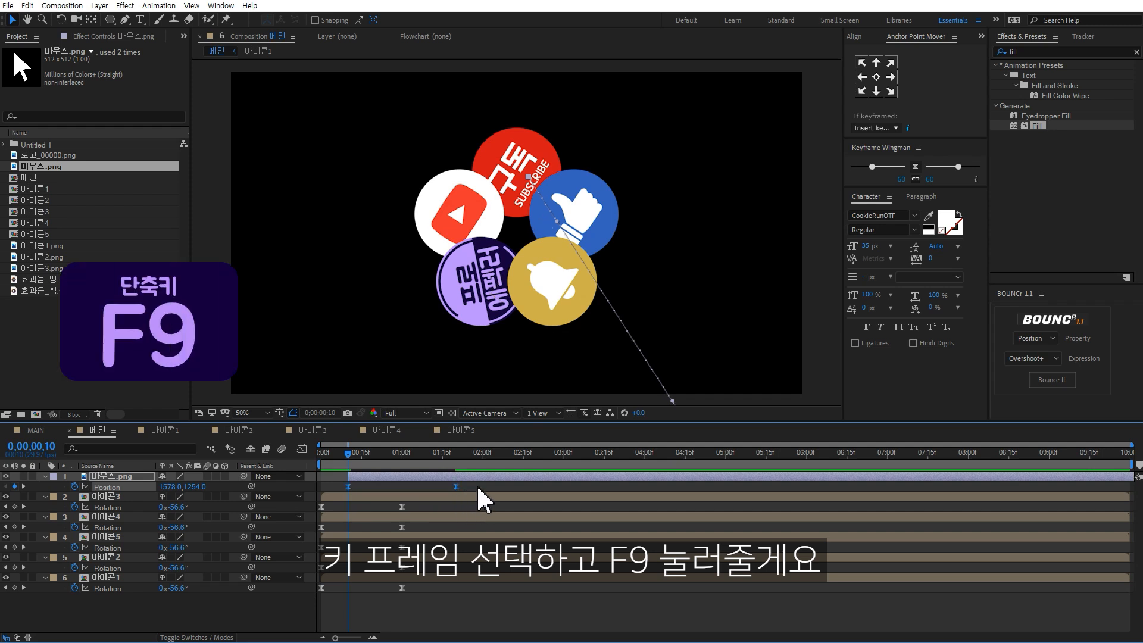
key("F9")
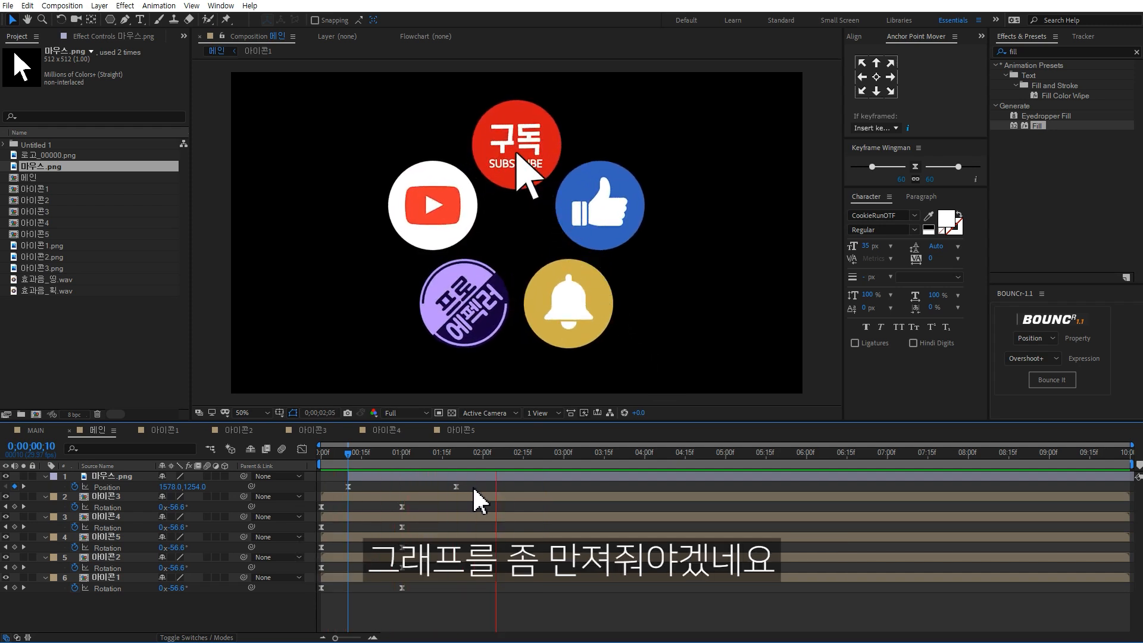
key("space")
- Set the incoming influence of the mouse's last Position keyframe to 100% in the speed graph and preview the result
left_click(457, 487)
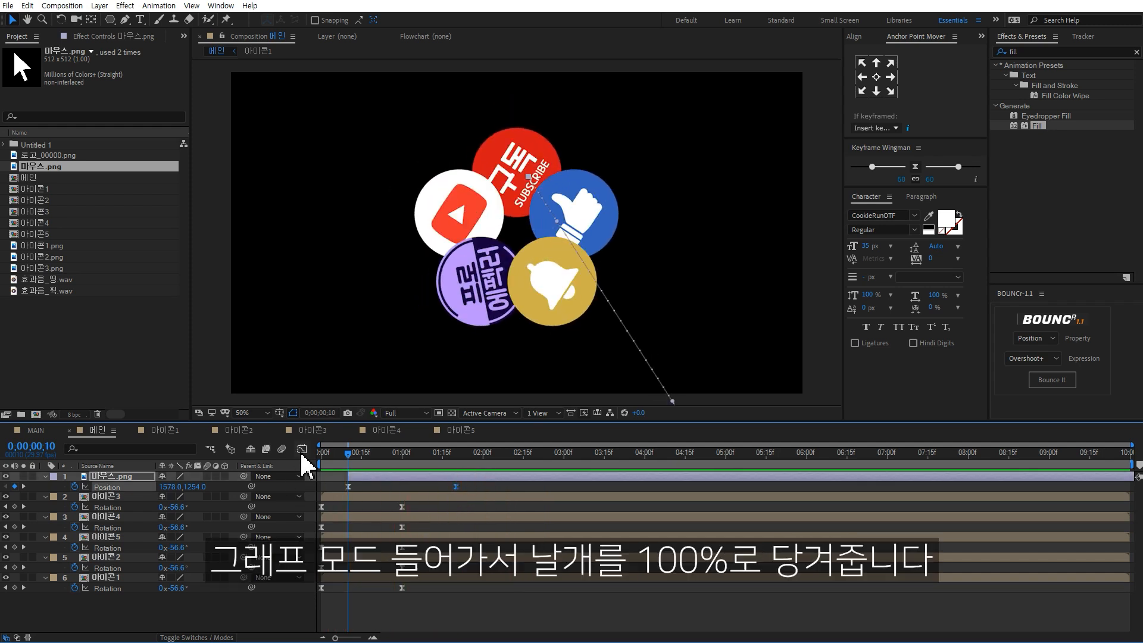
left_click(302, 449)
left_click_drag(437, 604, 387, 604)
left_click(302, 450)
left_click(491, 614)
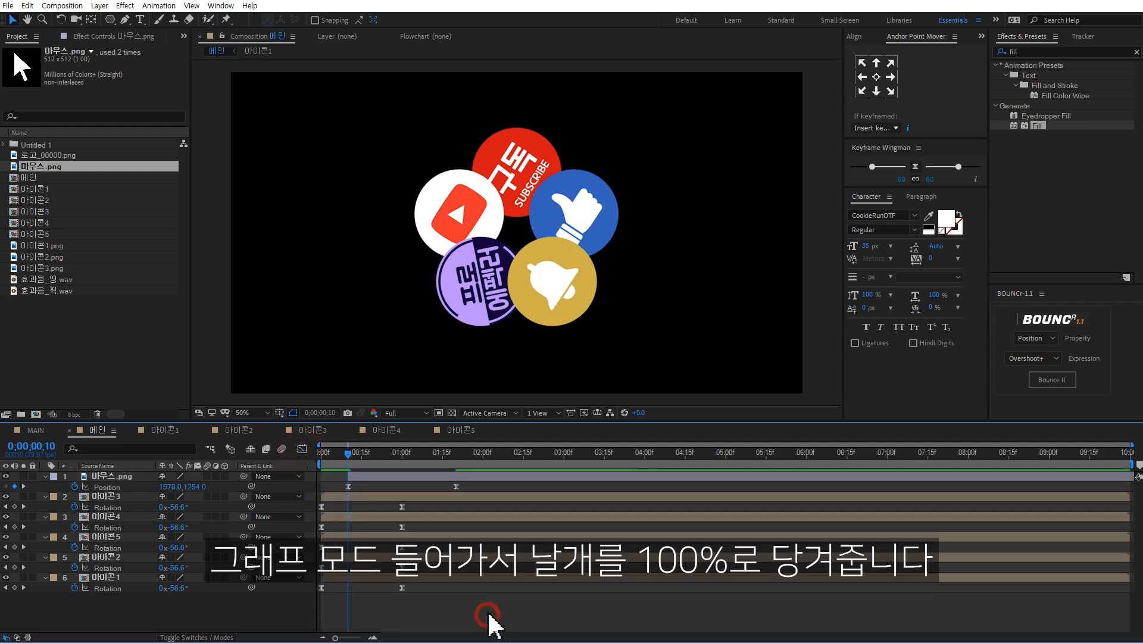
key("space")
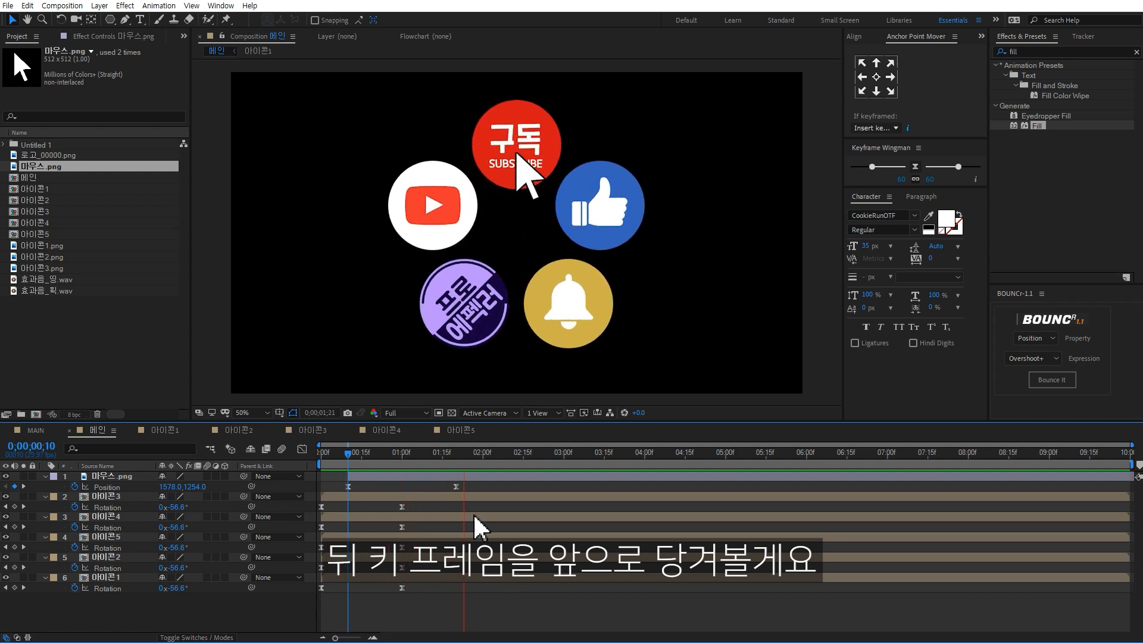
- Move the mouse's last Position keyframe earlier to 0;00;01;10 and preview the faster entrance
left_click(442, 455)
left_click_drag(449, 487, 428, 487)
key("space")
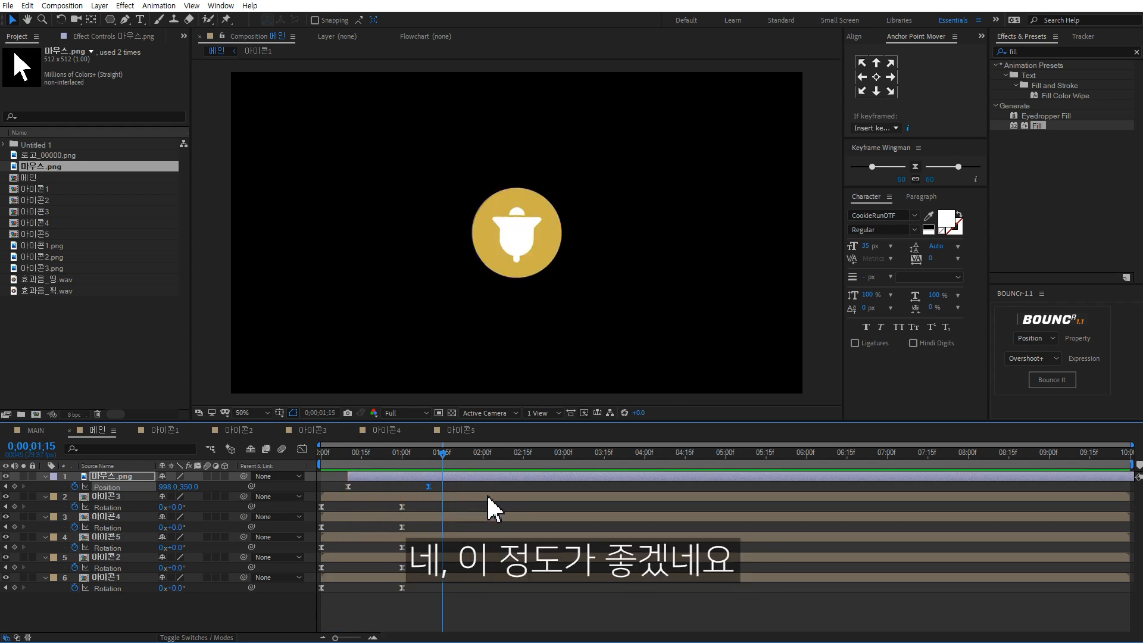
key("space")
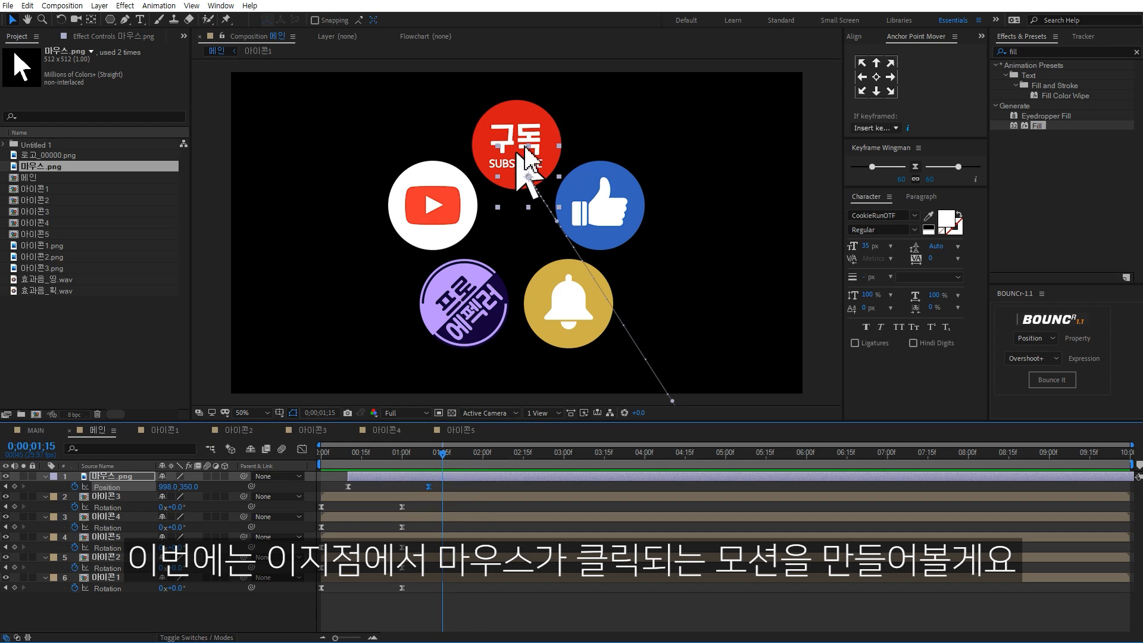
- Add a 100% Scale keyframe to the 아이콘1 layer at 0;00;01;15
left_click(520, 129)
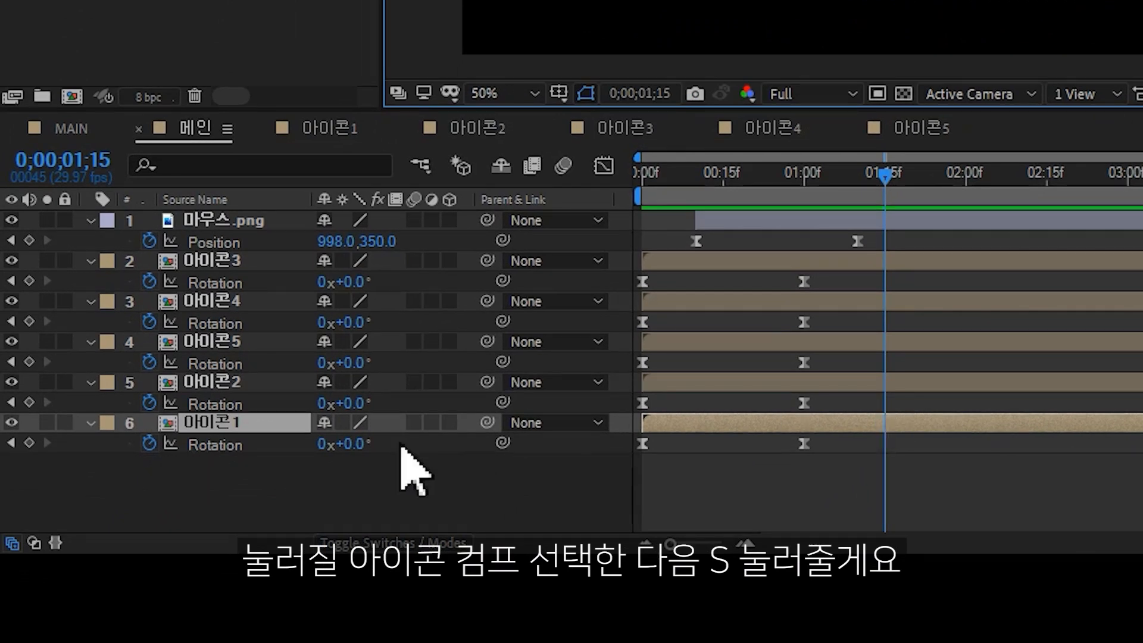
key("s")
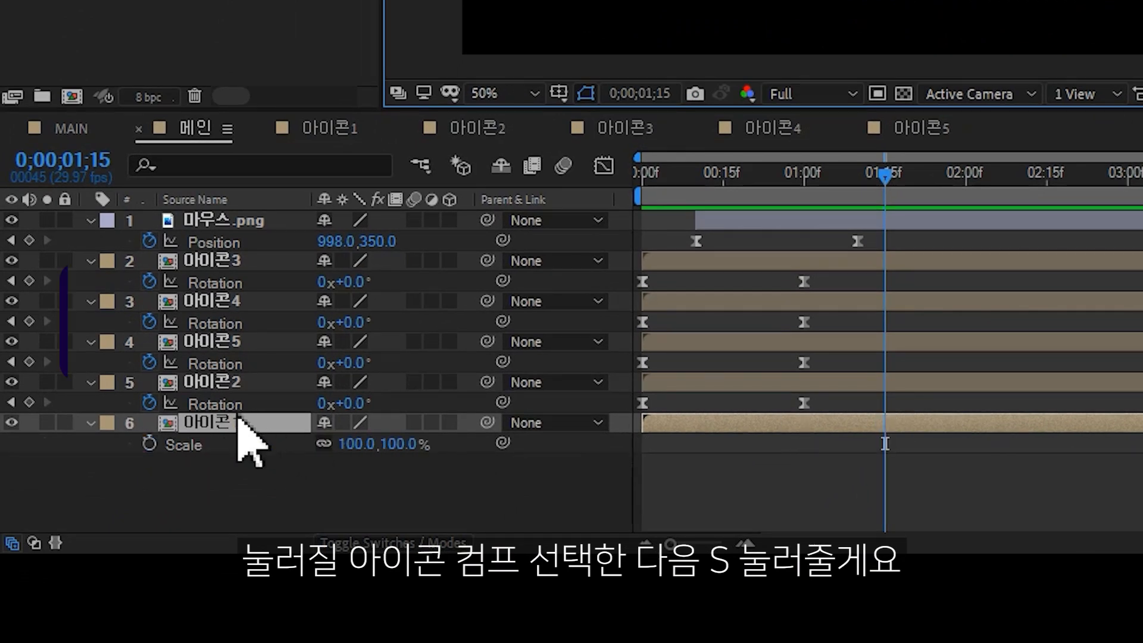
left_click(150, 445)
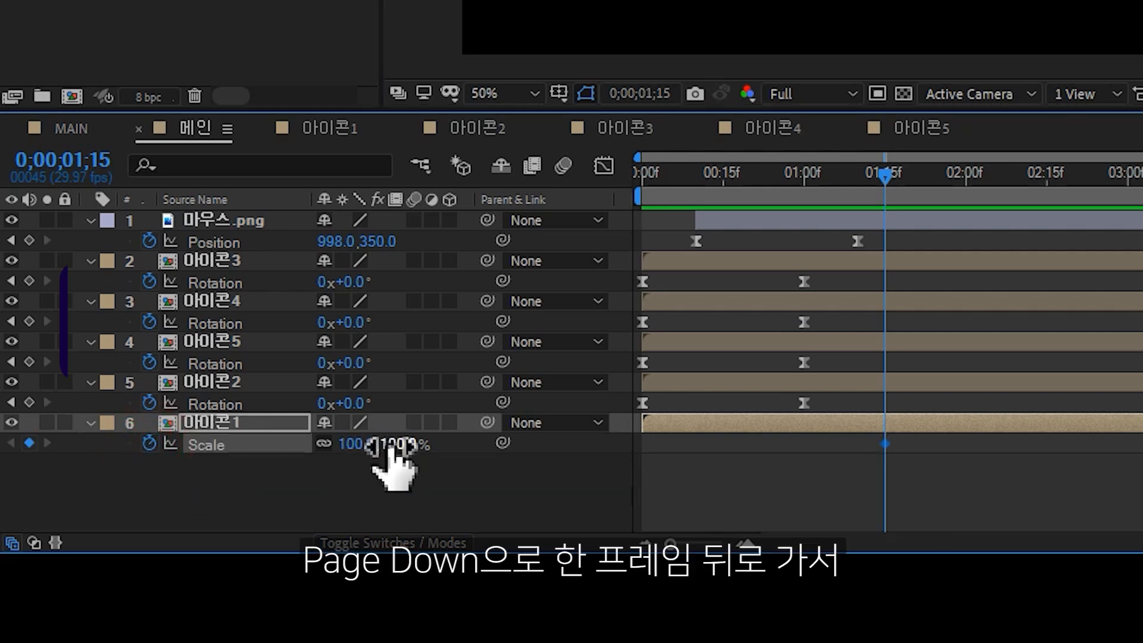
- Set the Scale of 아이콘1 to 90% one frame on, at 0;00;01;16
key("Page_Down")
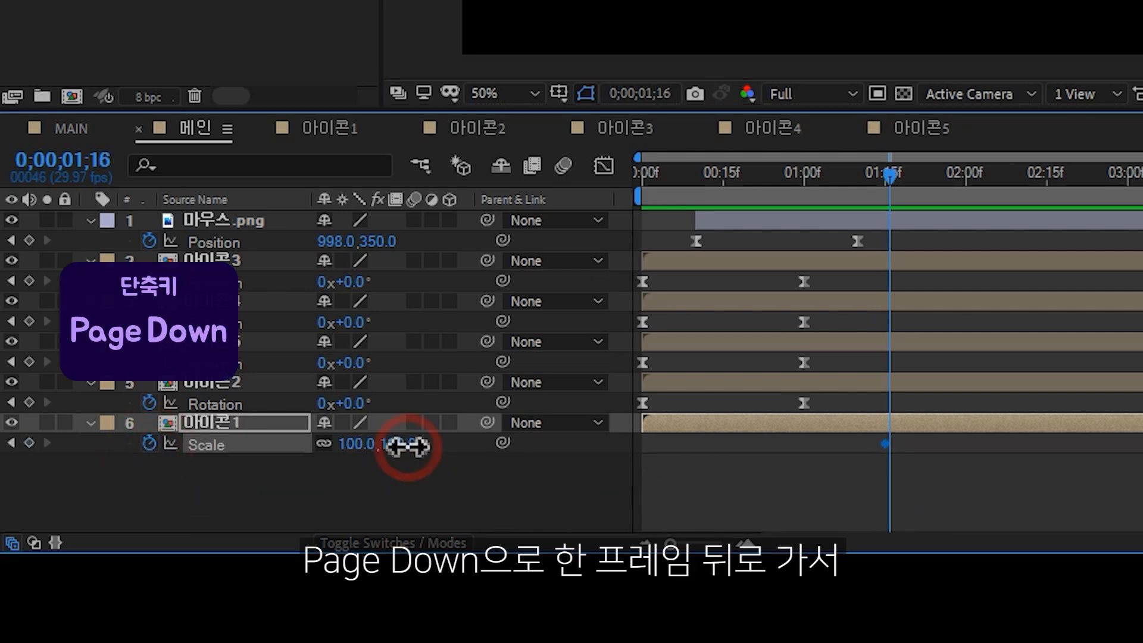
left_click_drag(407, 446, 401, 445)
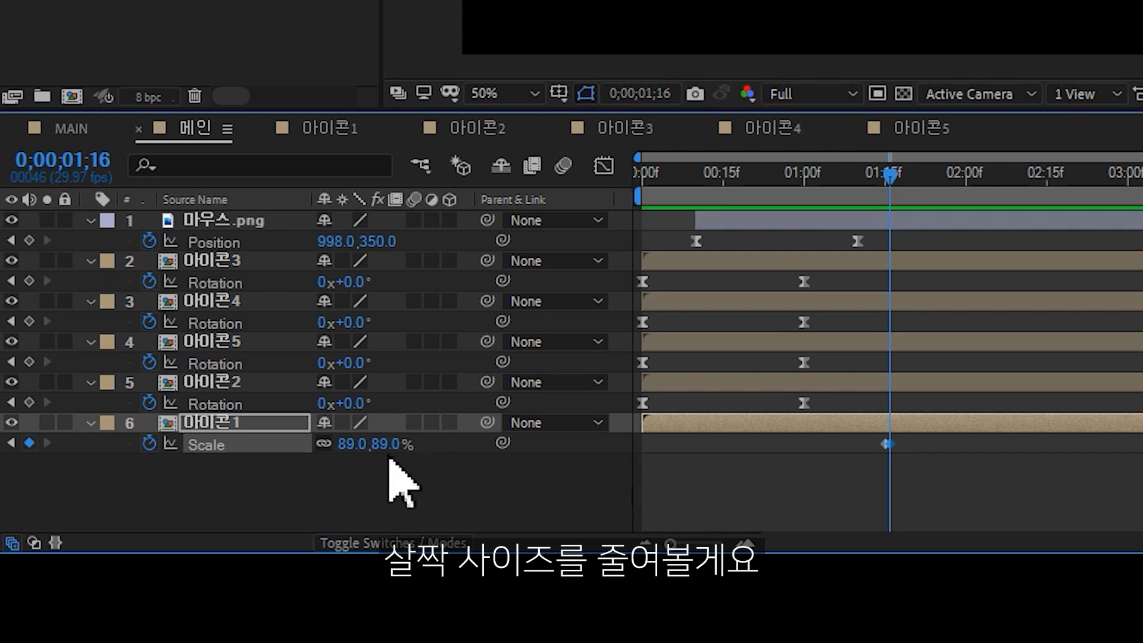
left_click(388, 444)
type("90")
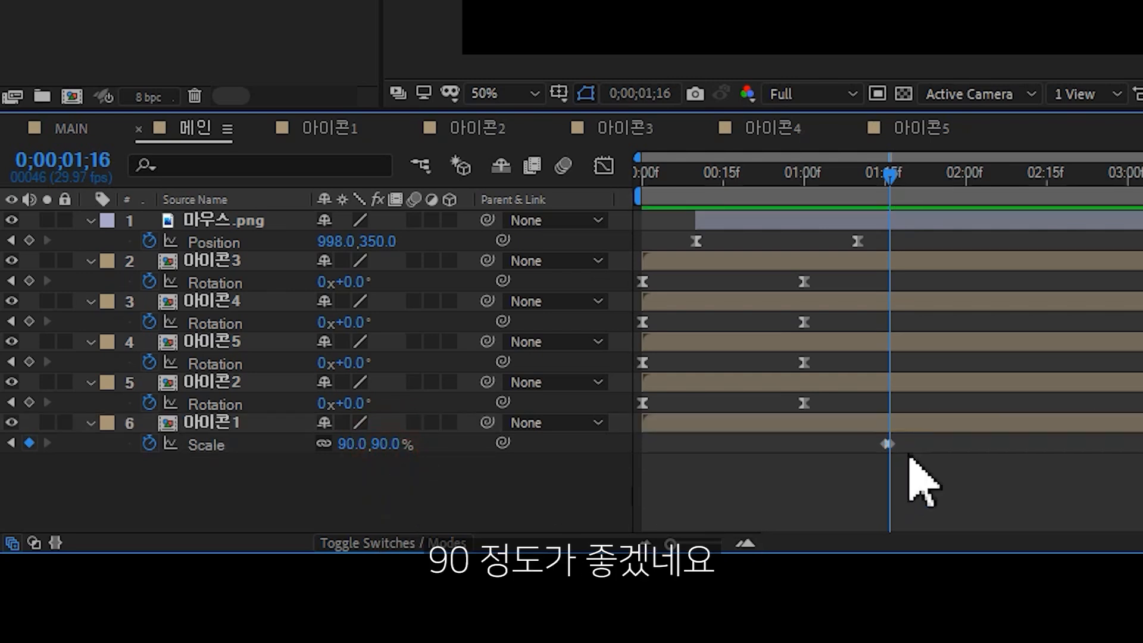
- Add a Scale keyframe holding 90% on 아이콘1 at 0;00;01;18
key("Page_Down")
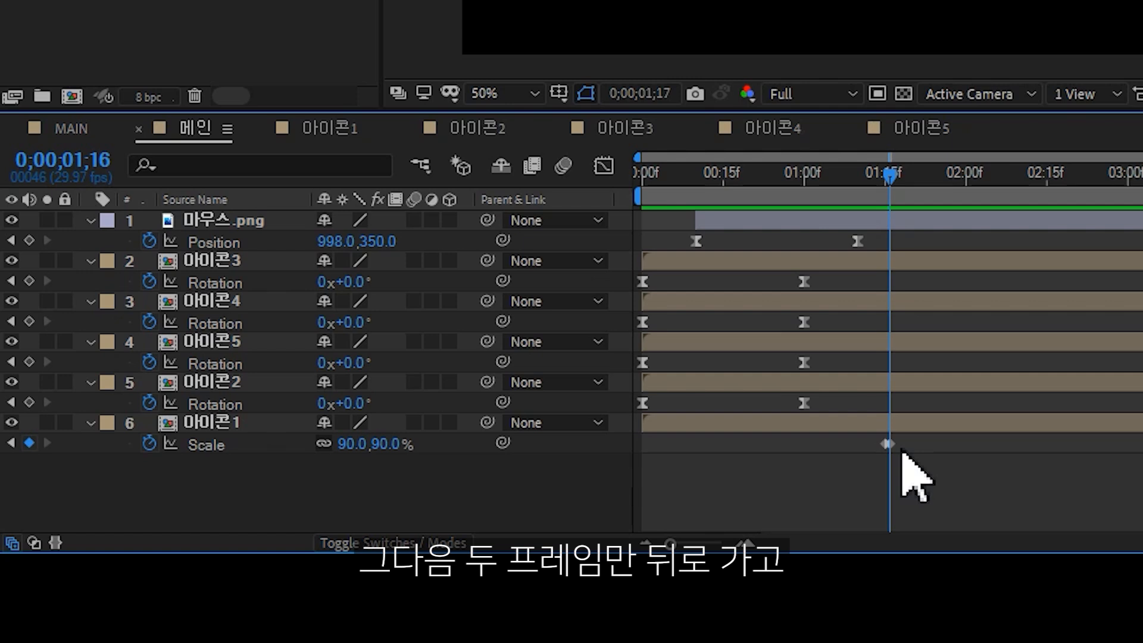
key("Page_Down")
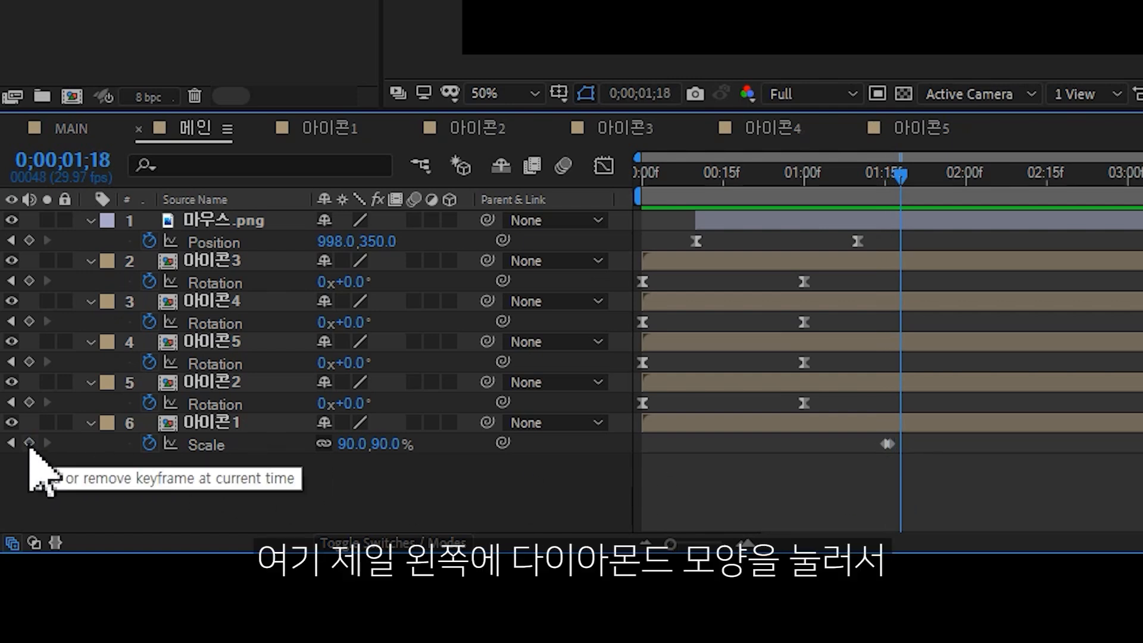
left_click(29, 442)
- Set the Scale of 아이콘1 back to 100% at 0;00;01;19
key("Page_Down")
left_click(387, 444)
type("100")
left_click(419, 476)
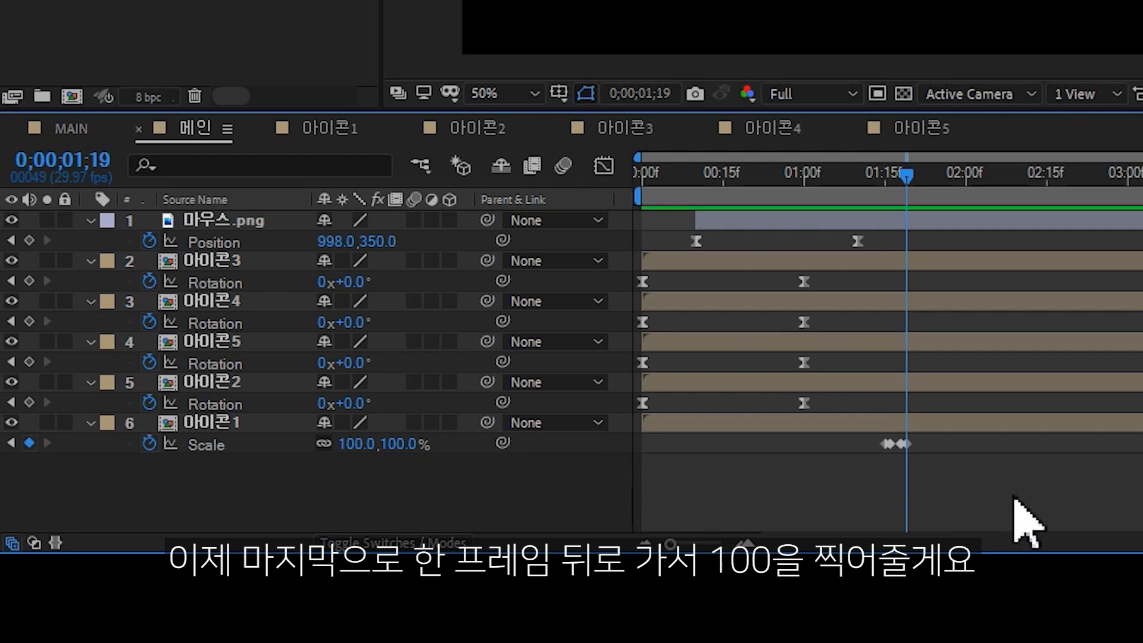
- Preview the press motion of the SUBSCRIBE icon around its Scale keyframes
key("equal")
left_click_drag(1027, 496, 1118, 526)
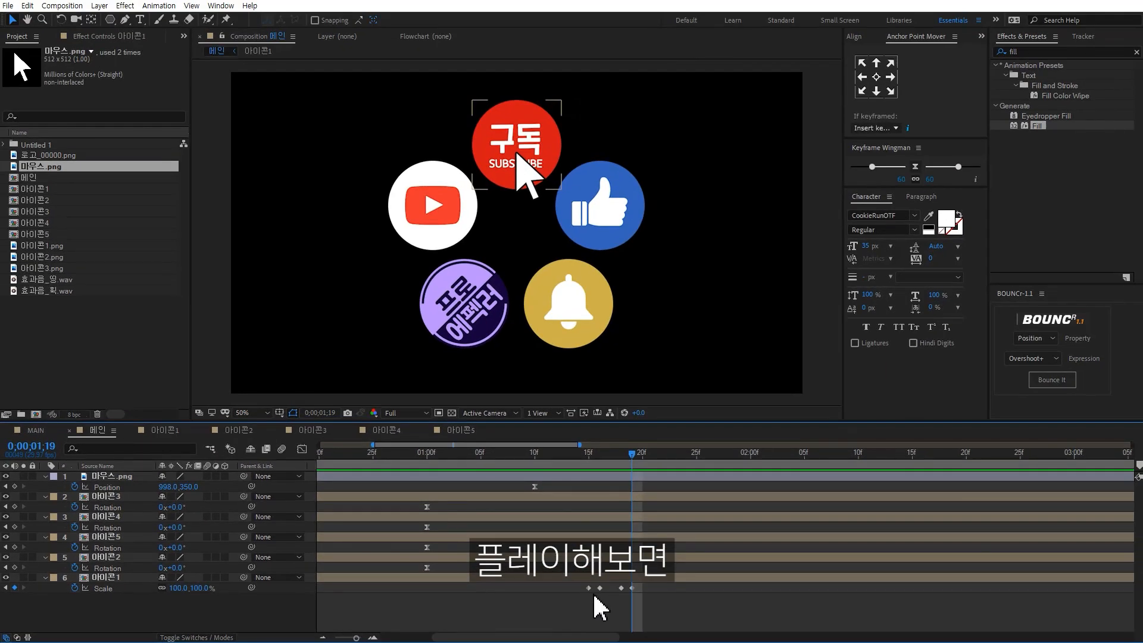
left_click_drag(566, 455, 589, 458)
key("space")
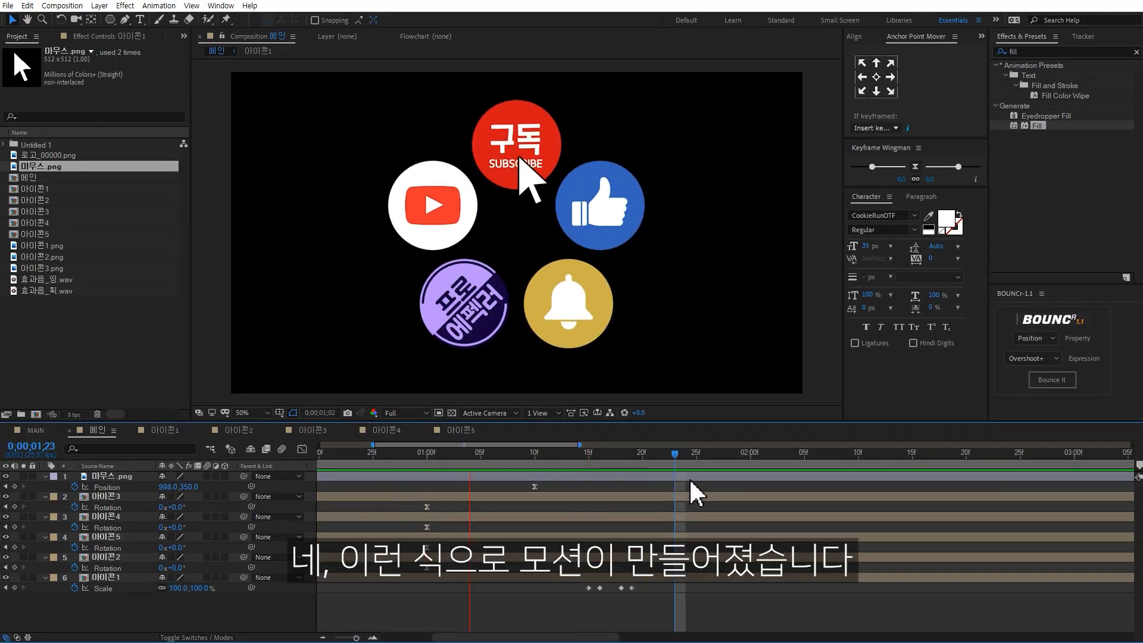
- Add an Opacity keyframe at 100% on the 마우스.png layer at 0;00;02;05
left_click_drag(620, 452, 678, 455)
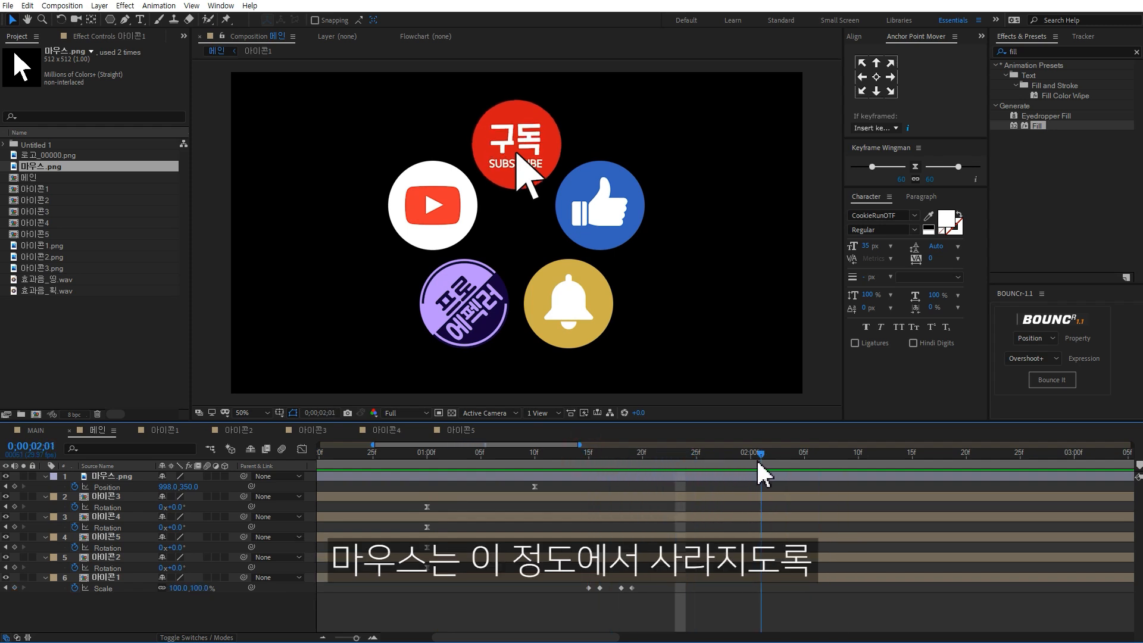
left_click_drag(768, 465, 806, 465)
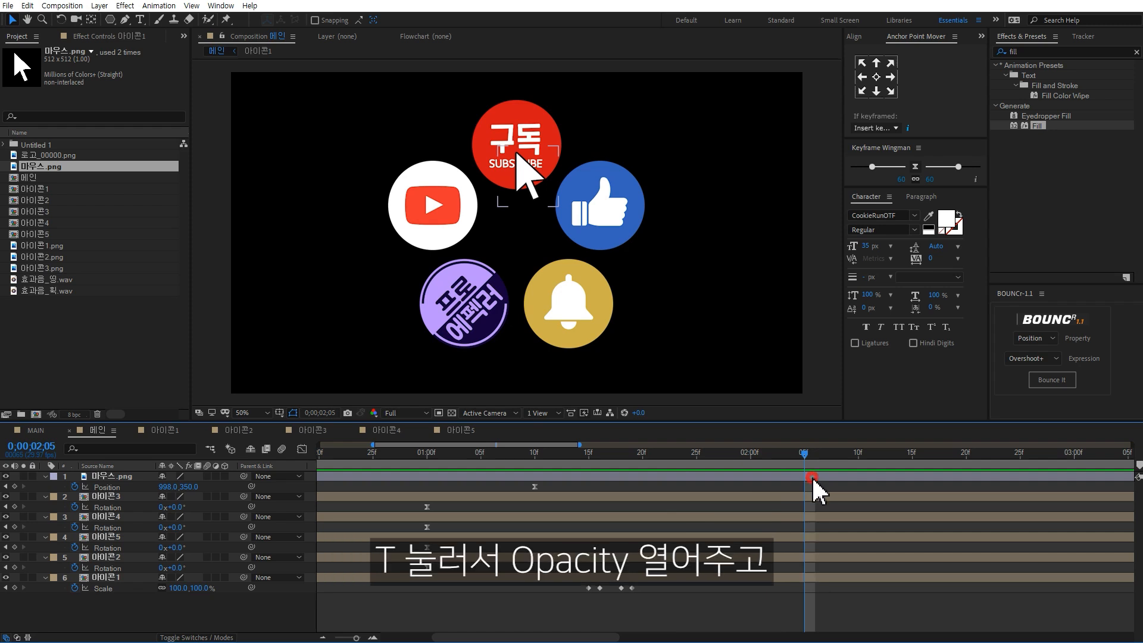
left_click(813, 477)
key("t")
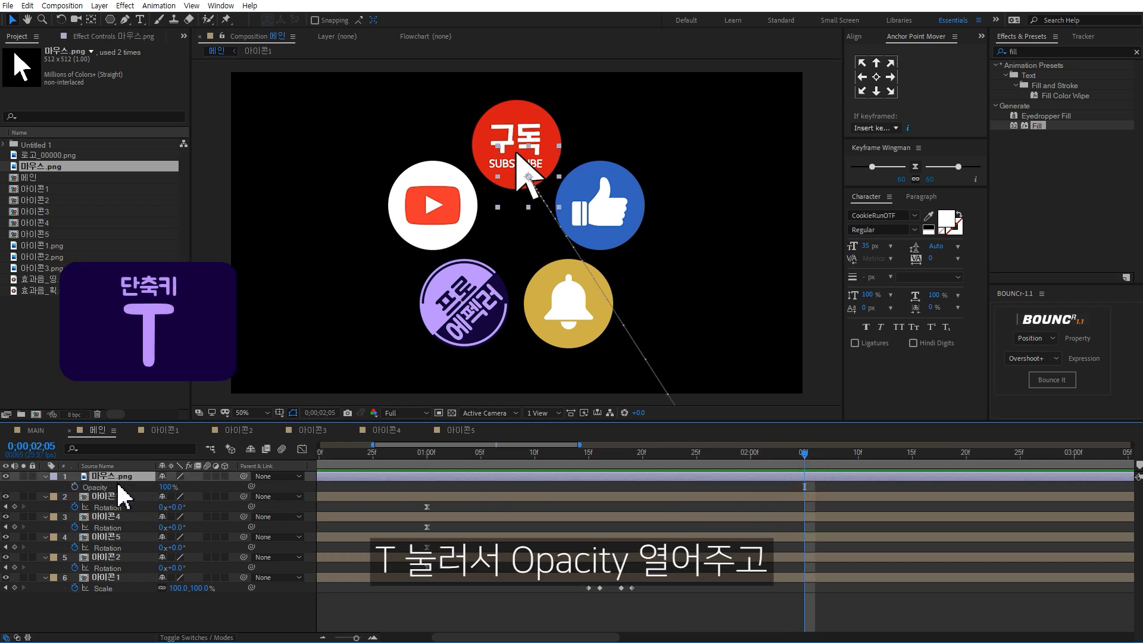
left_click(75, 487)
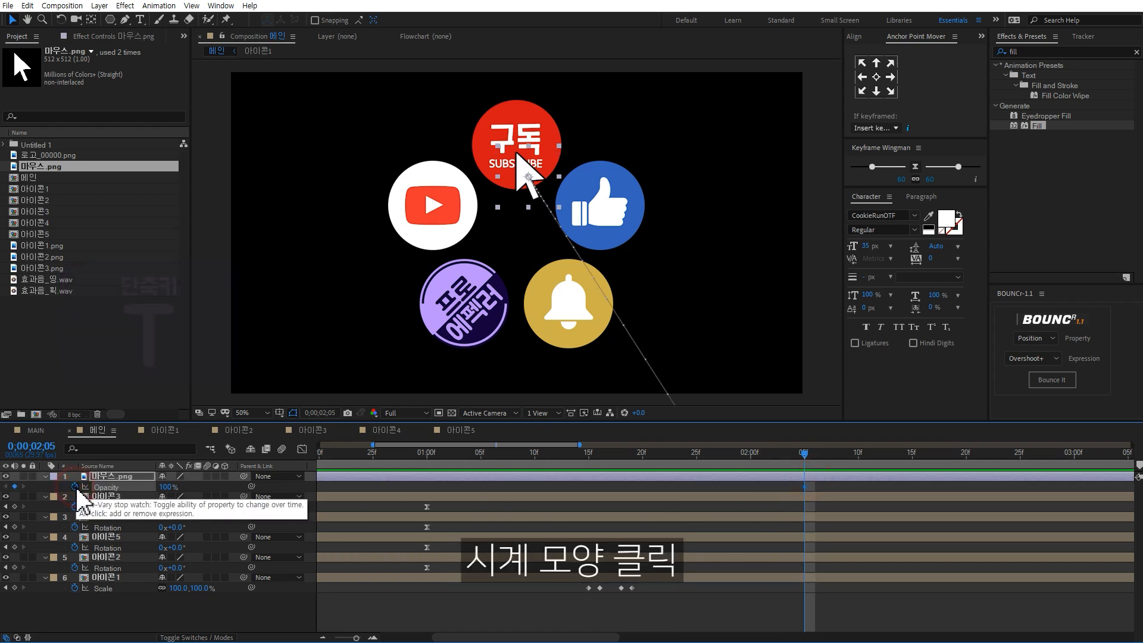
- Set the Opacity of 마우스.png to 0% at 0;00;02;10 and preview the cursor's fade-out
left_click(858, 455)
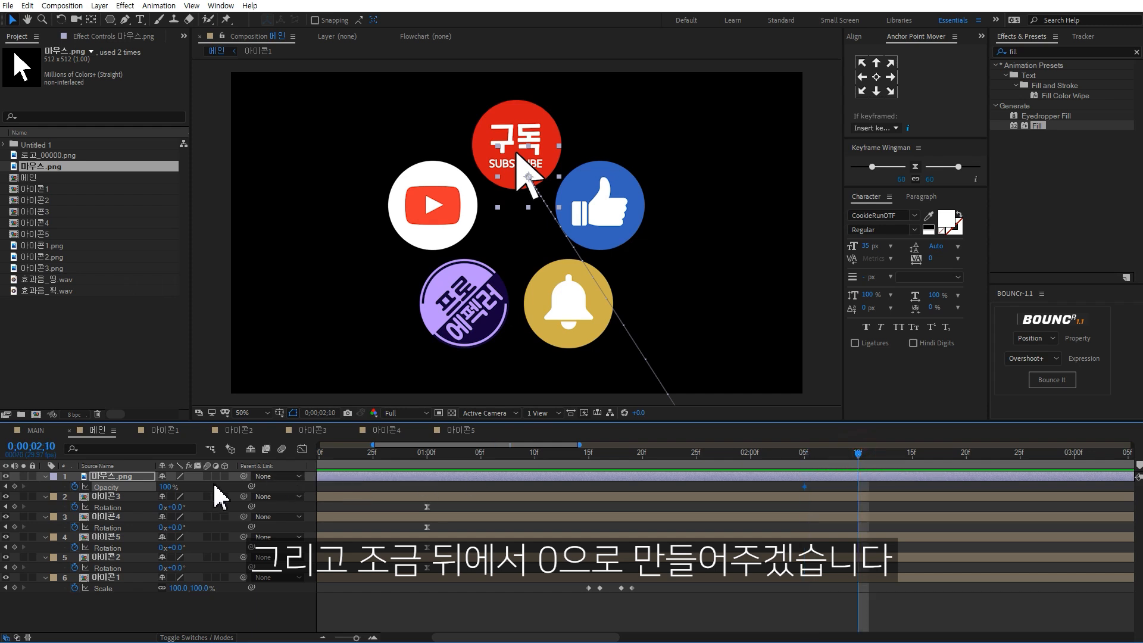
left_click_drag(171, 488, 8, 487)
left_click(890, 589)
key("space")
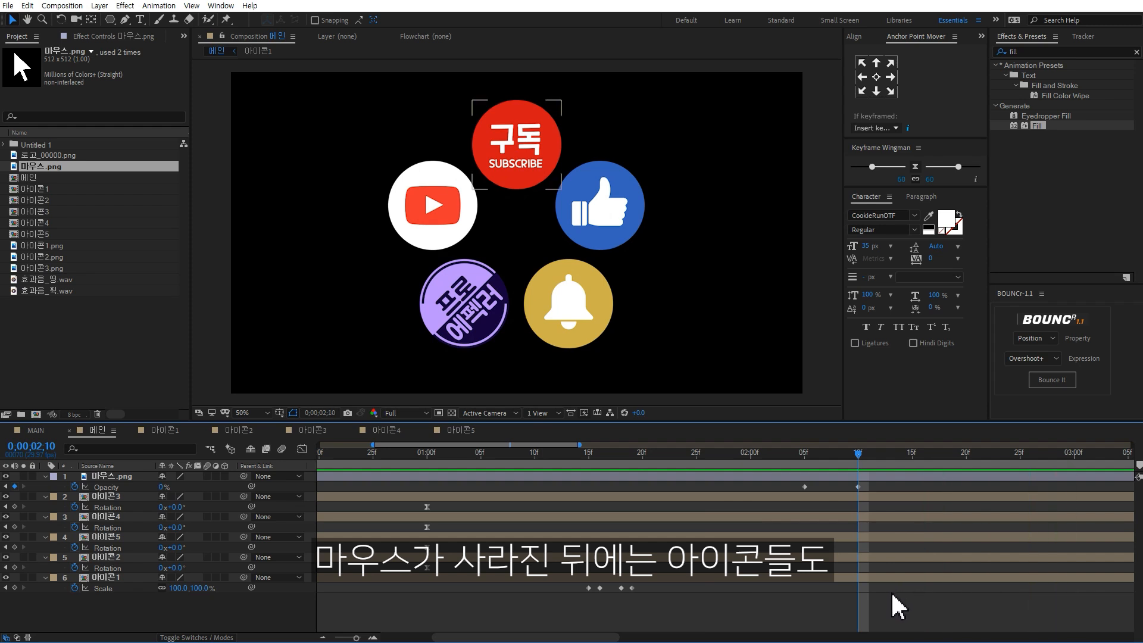
- Add a Scale keyframe holding 100% on 아이콘1 at 0;00;02;10, keeping its earlier keyframes
scroll(887, 596, "down", 5)
scroll(625, 592, "down", 2)
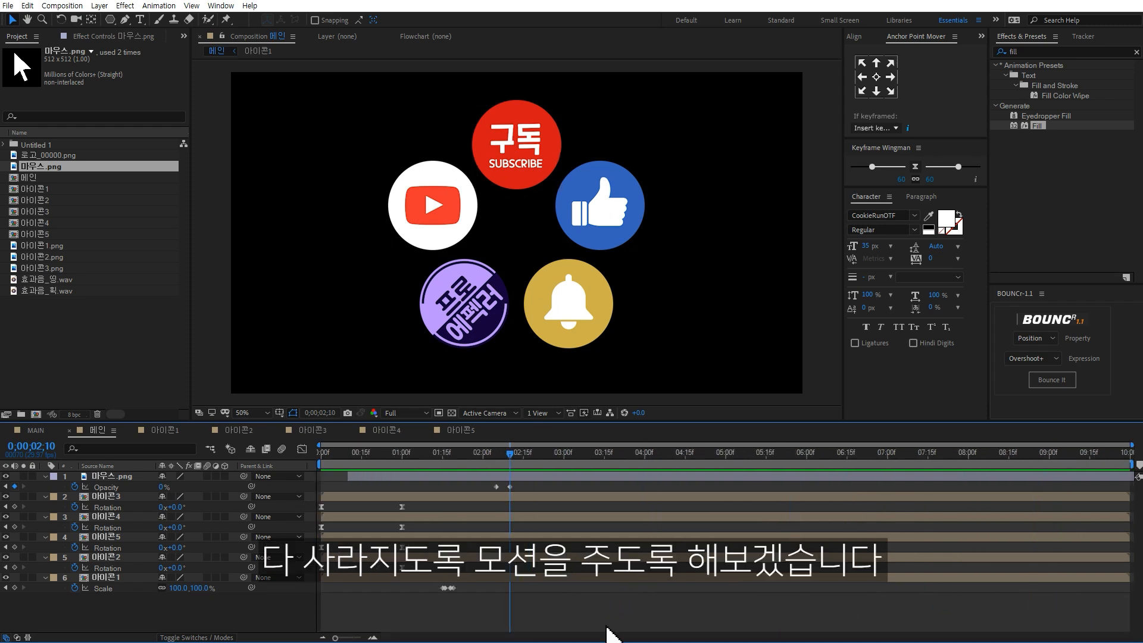
mouse_move(510, 454)
left_mouse_down()
mouse_move(494, 453)
mouse_move(510, 457)
left_mouse_up()
left_click(352, 497)
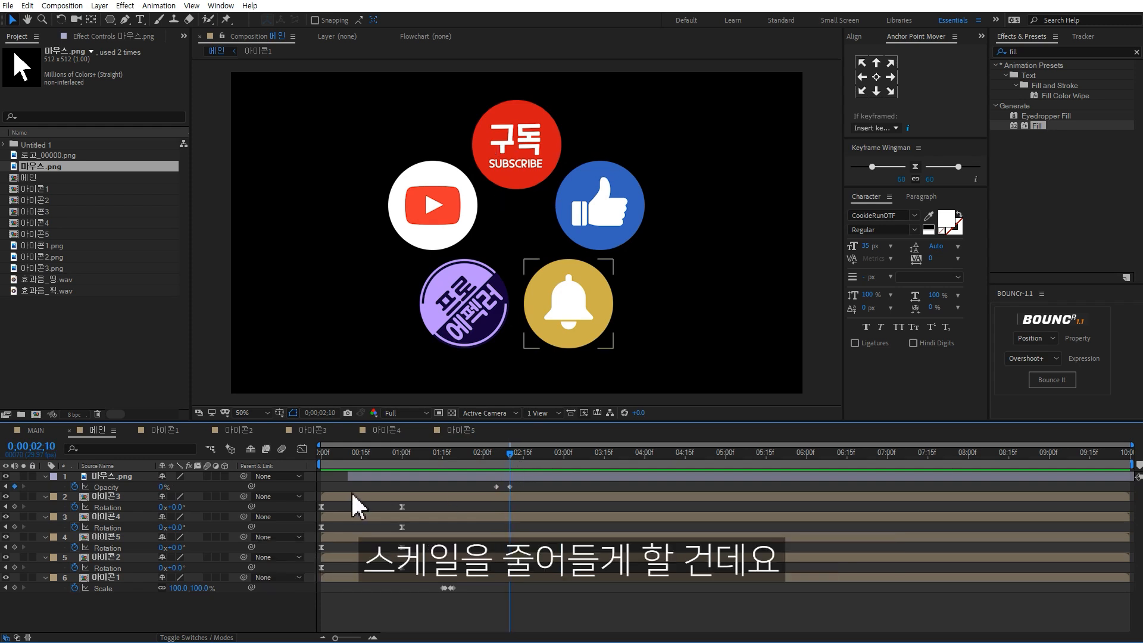
left_click(113, 577, "shift")
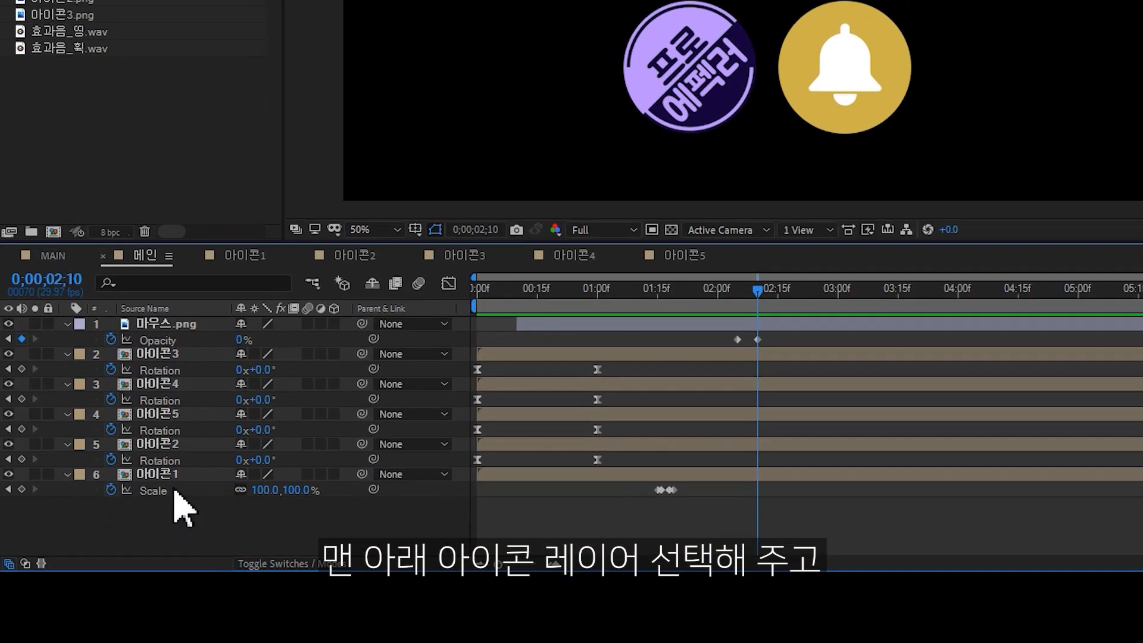
left_click(114, 577)
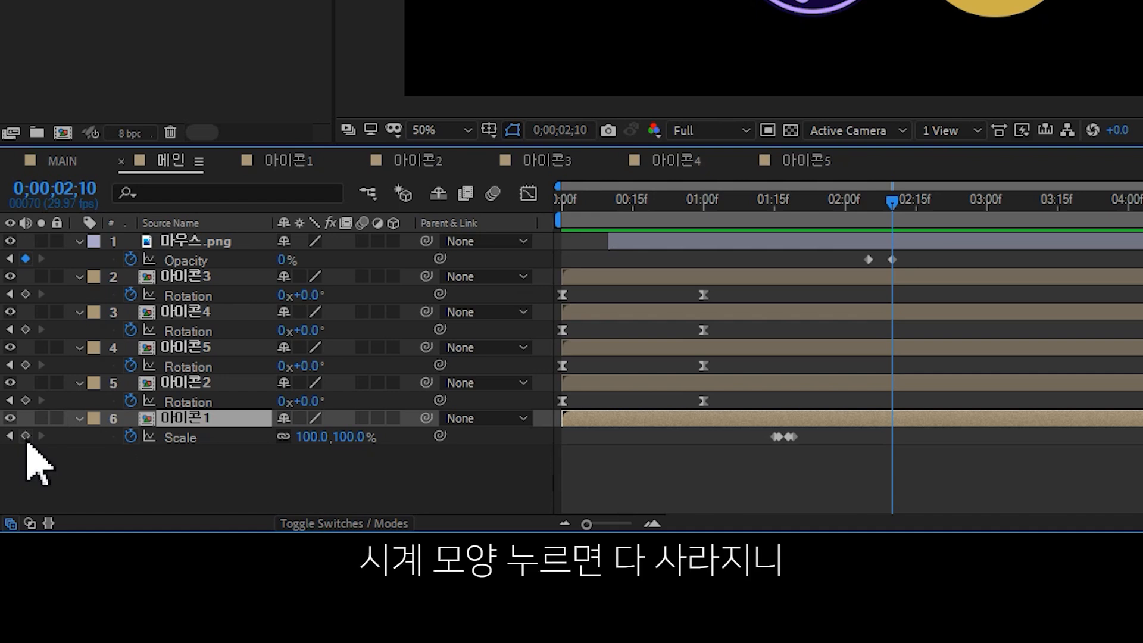
left_click(26, 438)
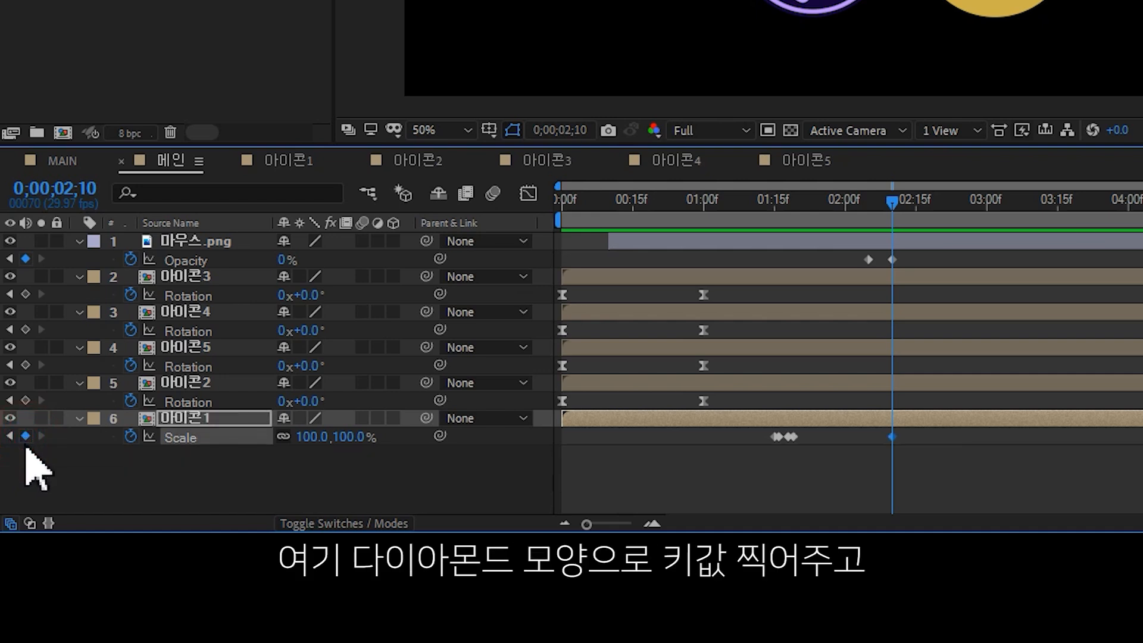
- Set the Scale of 아이콘1 to 0% twenty frames on, at 0;00;03;00
key("shift+Page_Down")
key("shift+Page_Down")
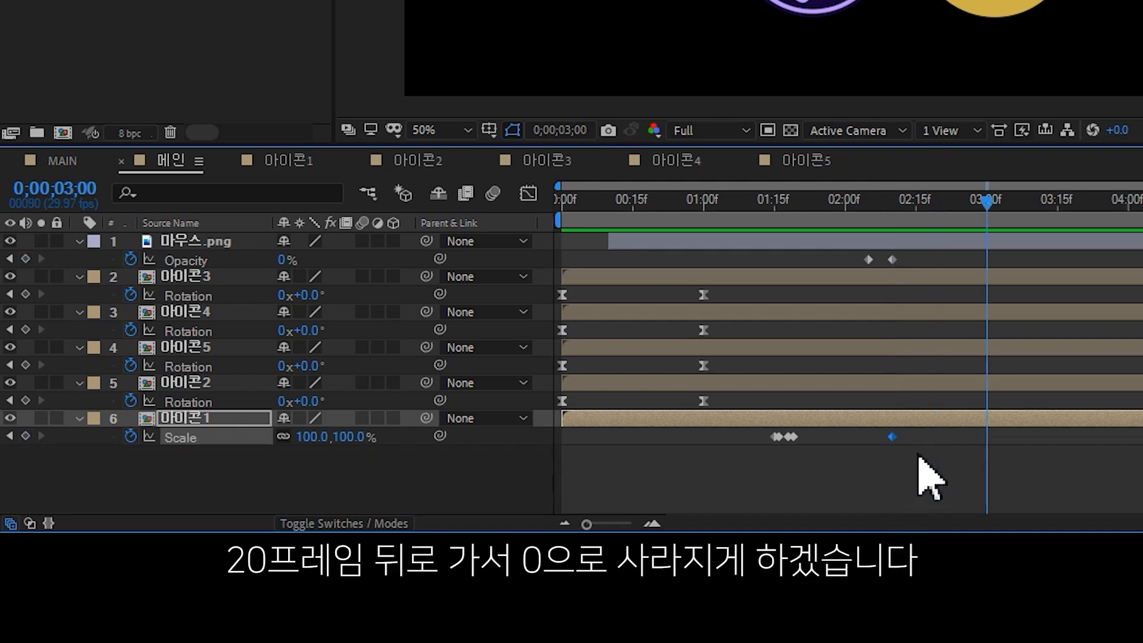
left_click(356, 436)
type("0")
key("Return")
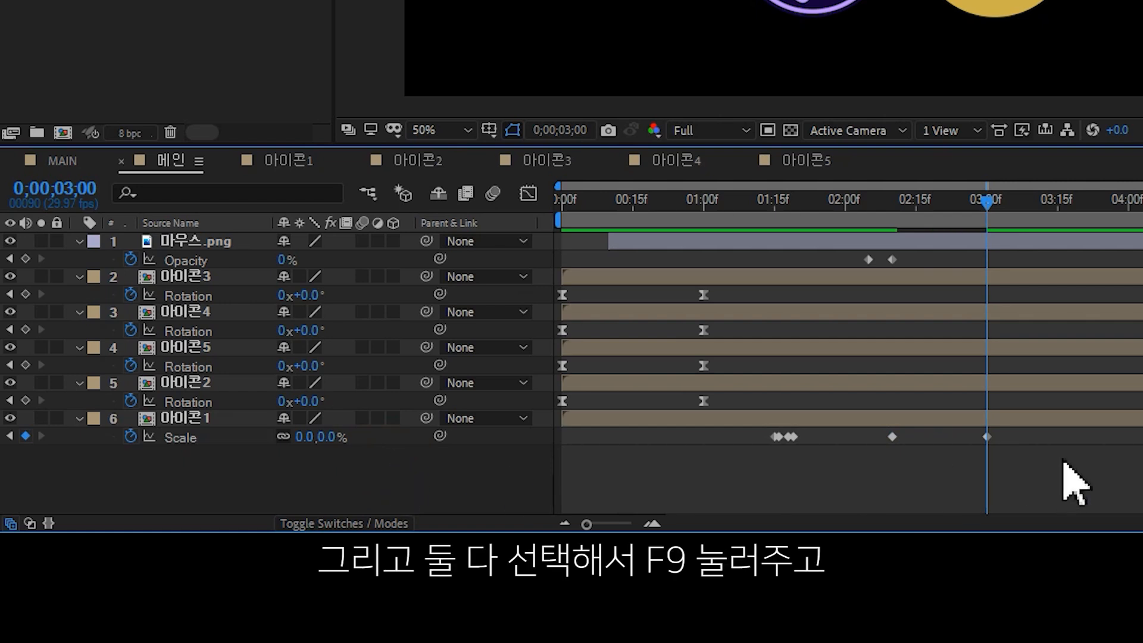
- Apply Easy Ease to the last two Scale keyframes of 아이콘1 and extend the final keyframe's incoming speed-graph handle to 100% influence
left_click_drag(1036, 441, 858, 436)
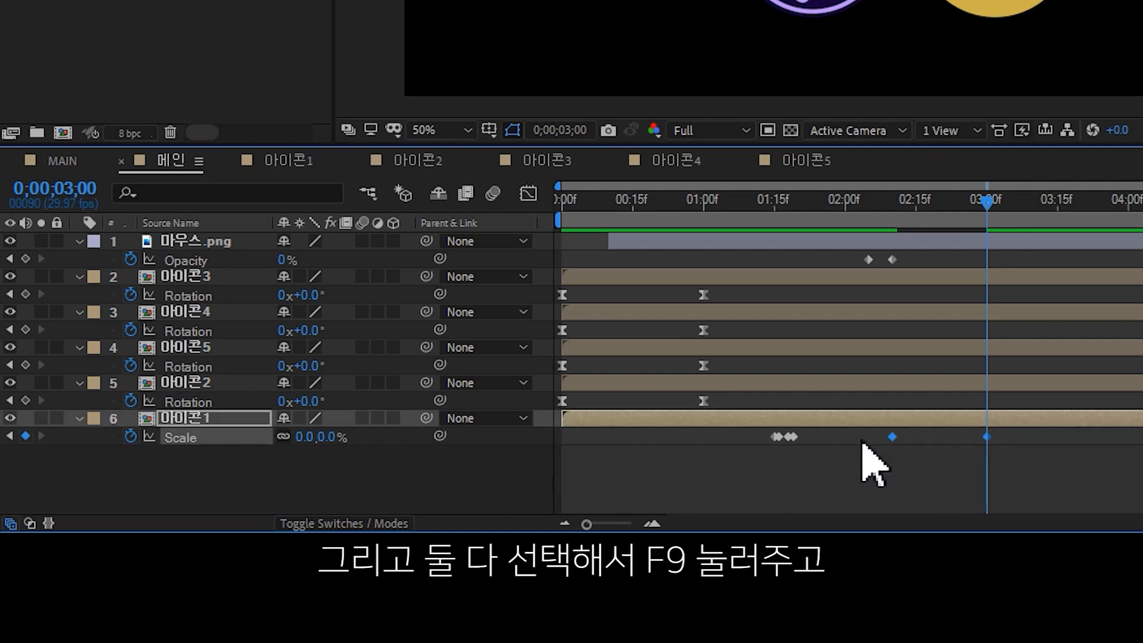
key("F9")
left_click(1002, 456)
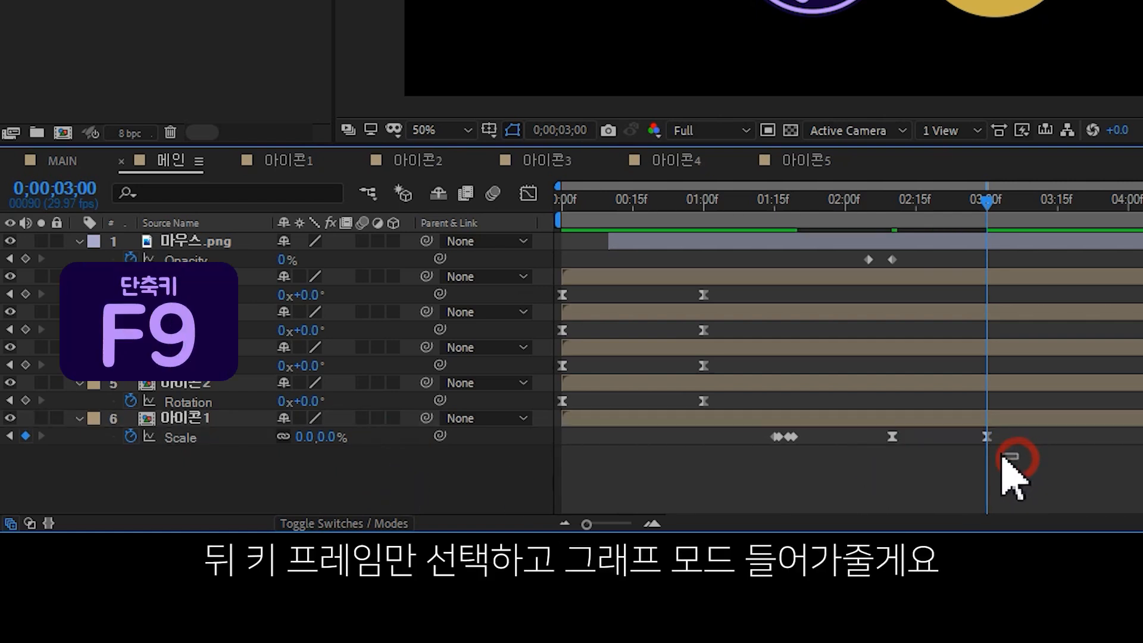
left_click_drag(1006, 470, 977, 434)
left_click(528, 193)
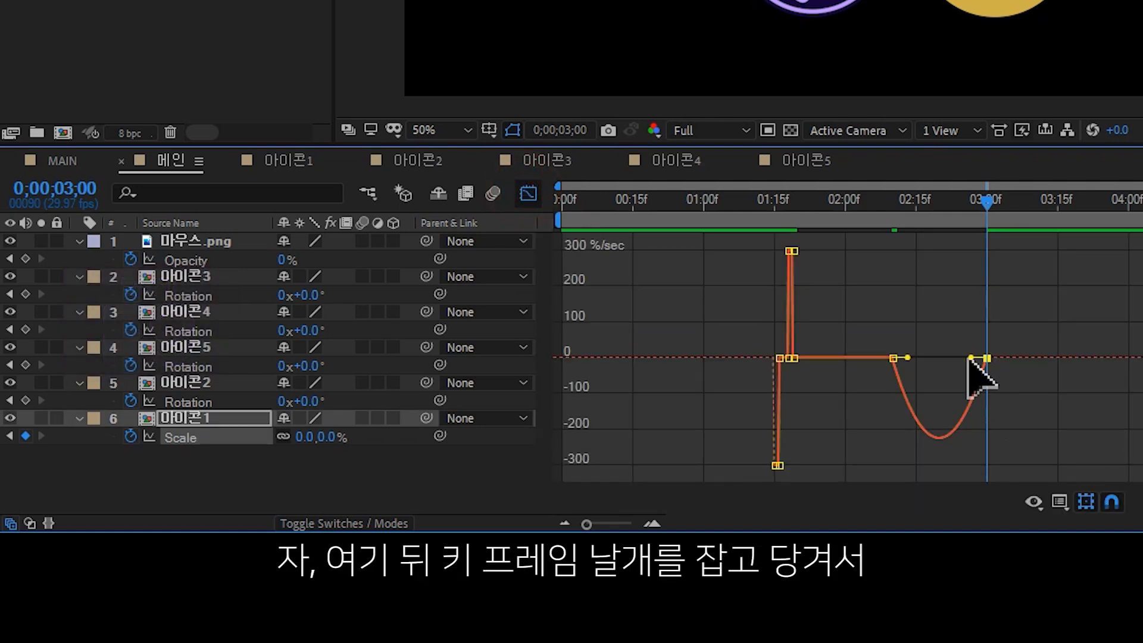
left_click_drag(969, 359, 894, 361)
left_click(528, 193)
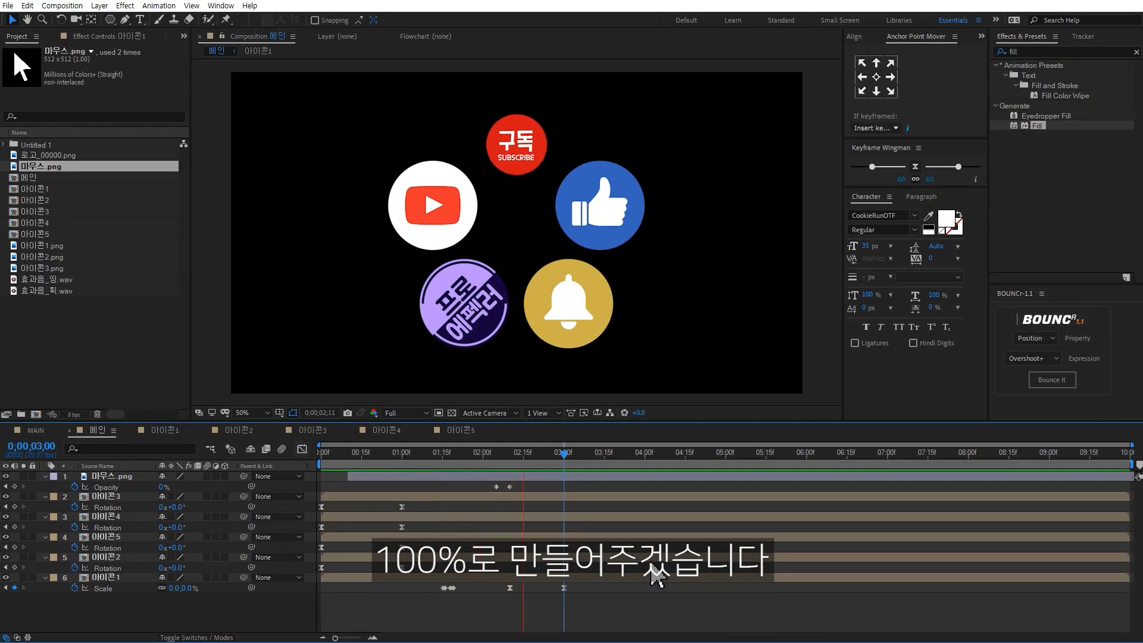
- Copy the two shrinking Scale keyframes of 아이콘1 onto 아이콘2, 아이콘3, 아이콘4 and 아이콘5 at 0;00;02;10, and preview the result
left_click(513, 451)
left_click_drag(598, 596, 505, 591)
key("ctrl+c")
left_click(542, 559)
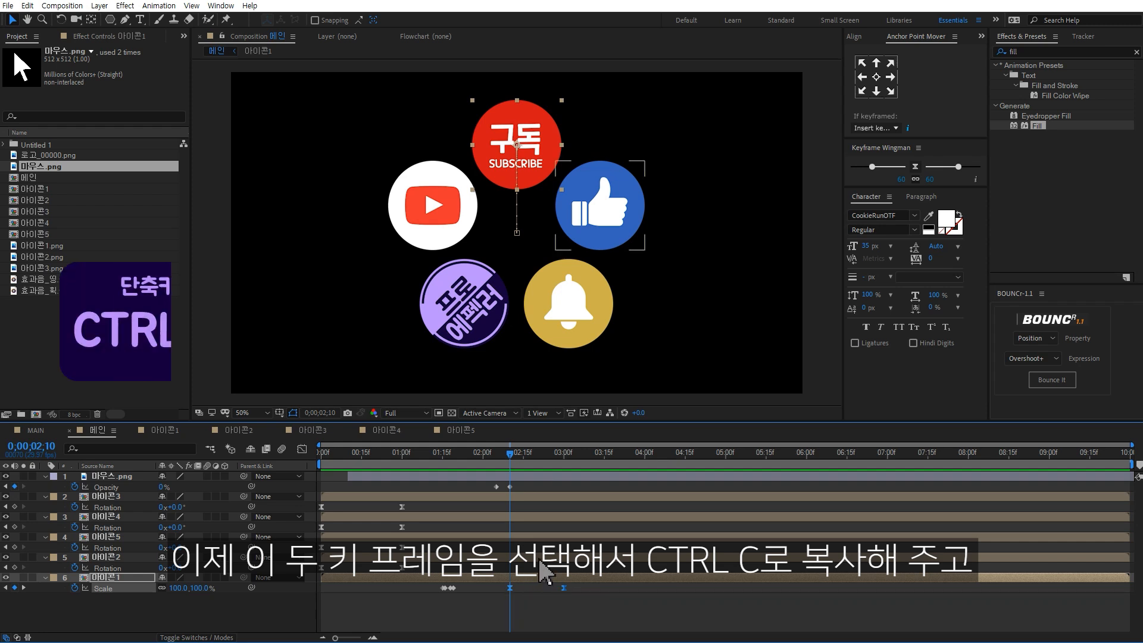
left_click(539, 496, "shift")
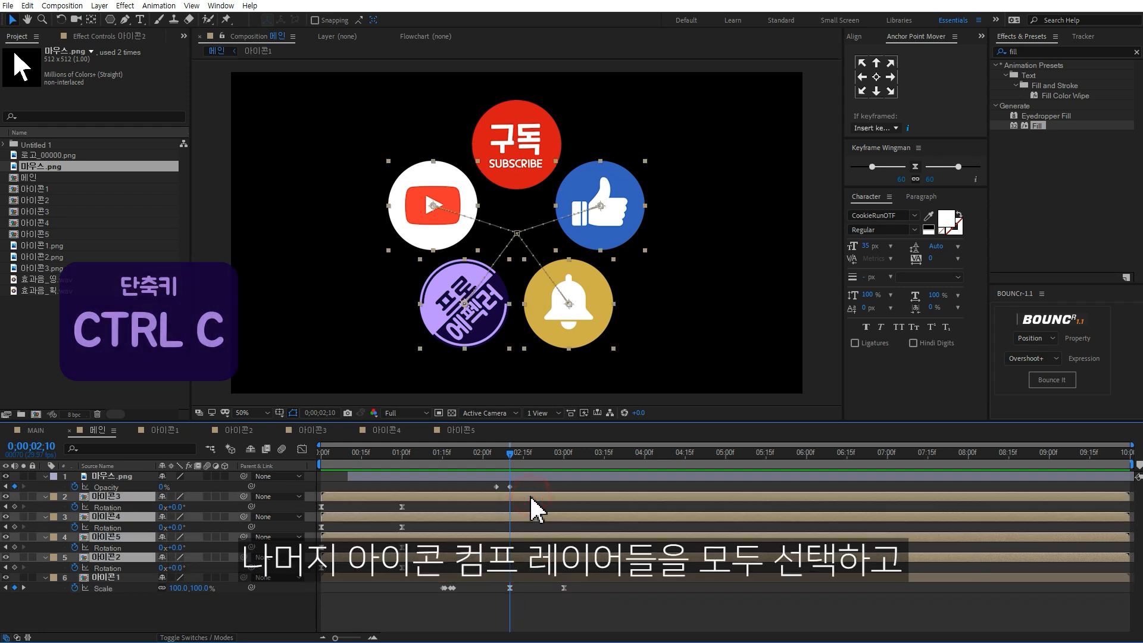
key("s")
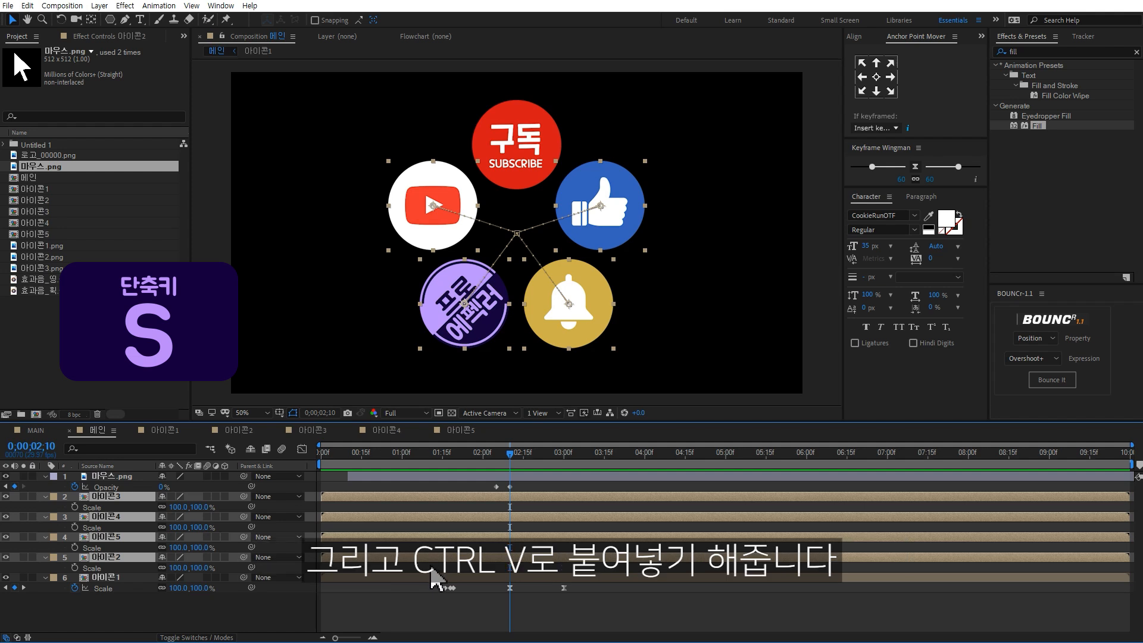
key("ctrl+v")
left_click(623, 607)
key("space")
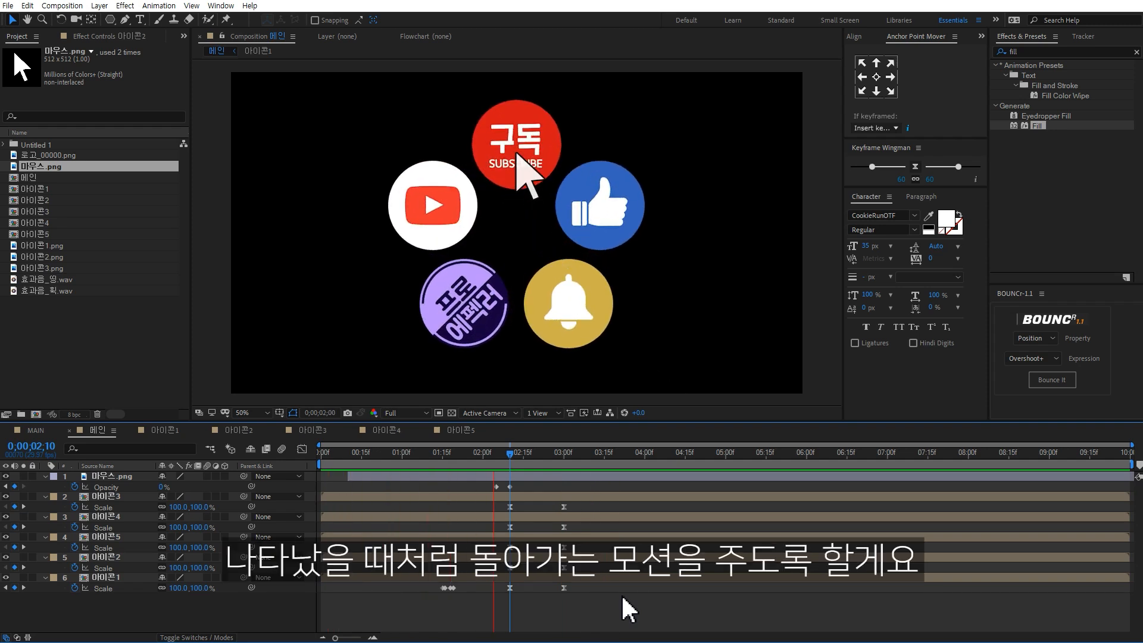
- Keyframe the Rotation of 아이콘3 at 0° at 0;00;02;10 and at 90° at 0;00;03;00
left_click(570, 516)
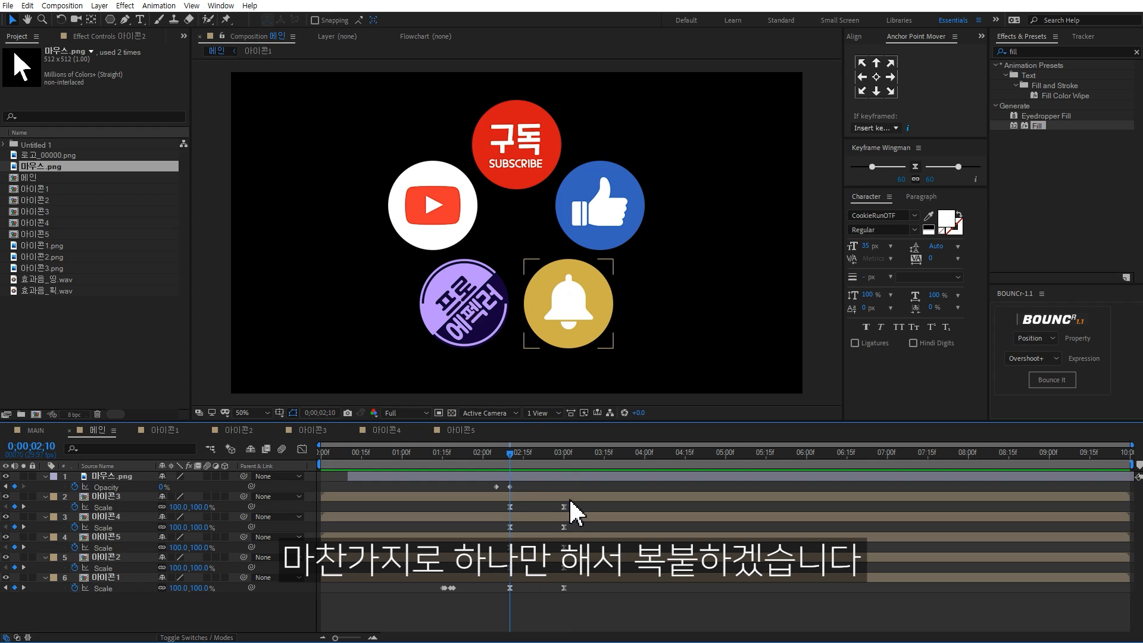
left_click(573, 498)
key("r")
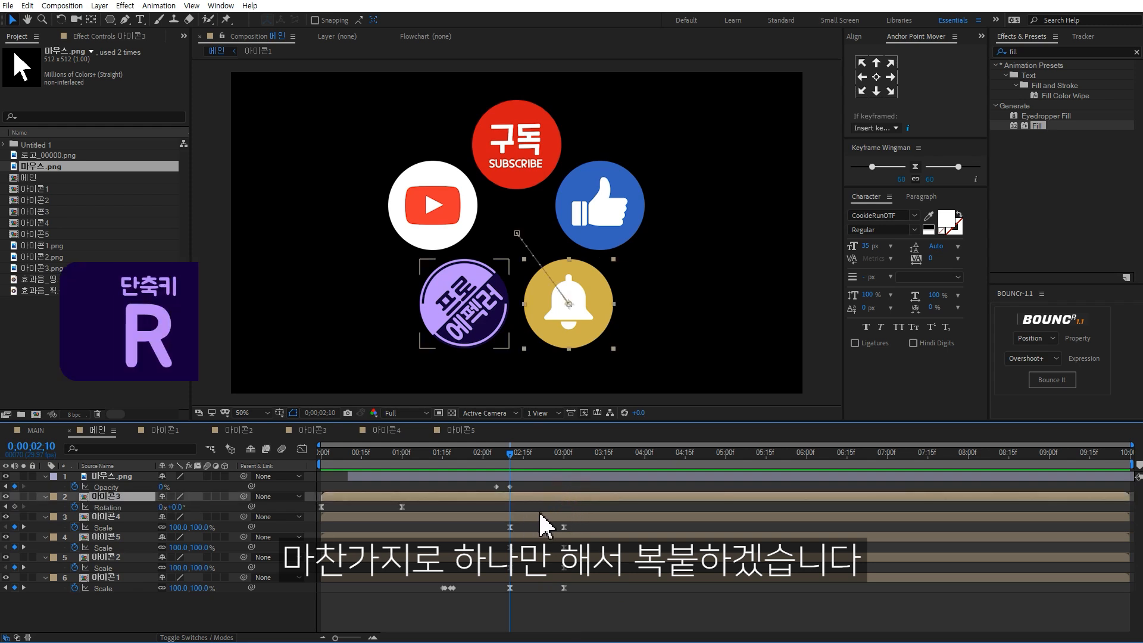
left_click(15, 508)
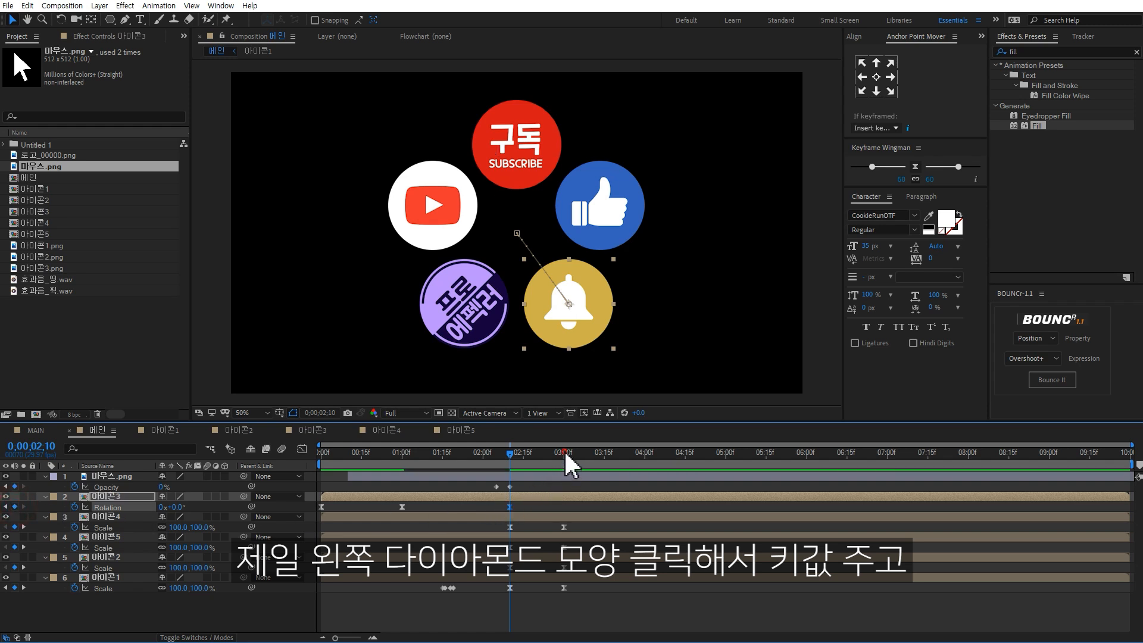
left_click(565, 453)
left_click(178, 507)
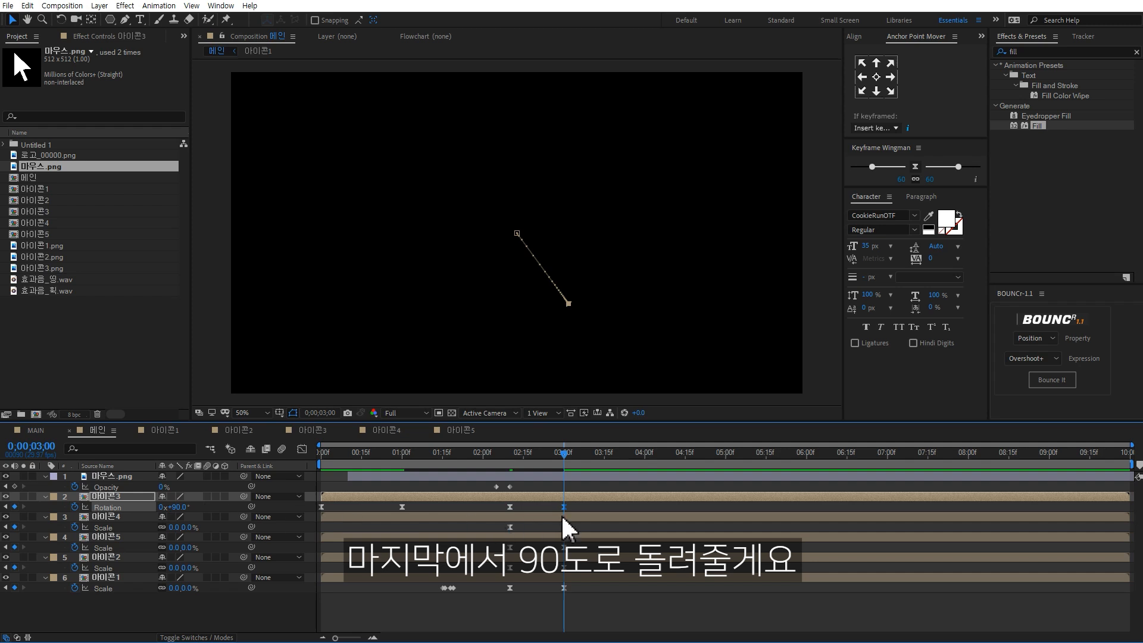
- Extend the incoming speed-graph handle of the final Rotation keyframe on 아이콘3 to 100% influence and preview the spin
left_click(302, 449)
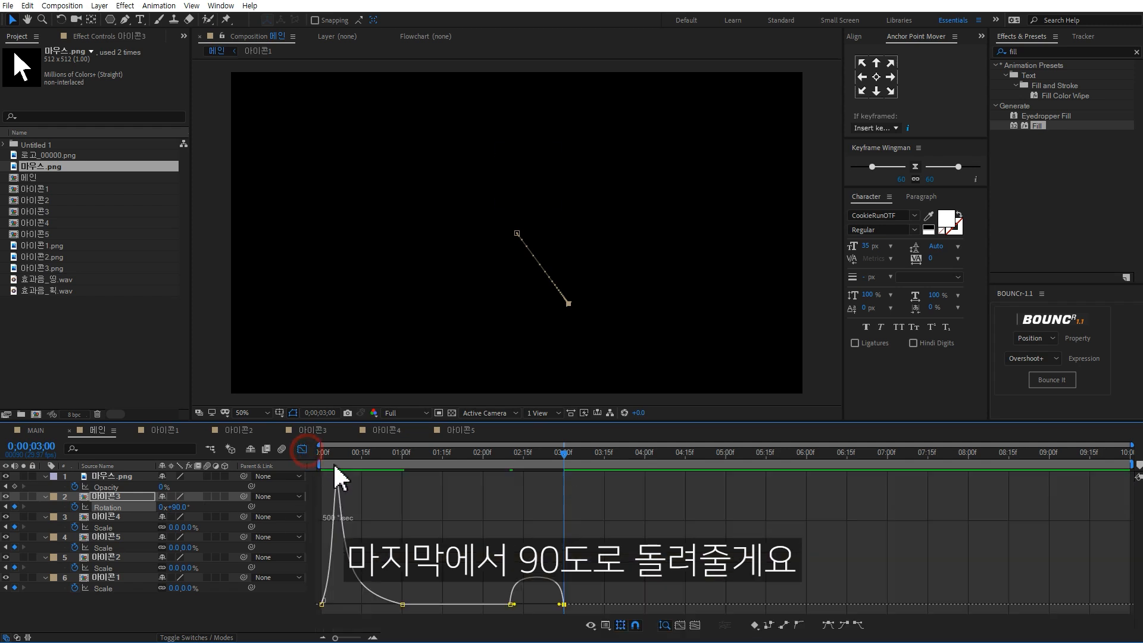
left_click_drag(561, 605, 482, 607)
left_click(302, 450)
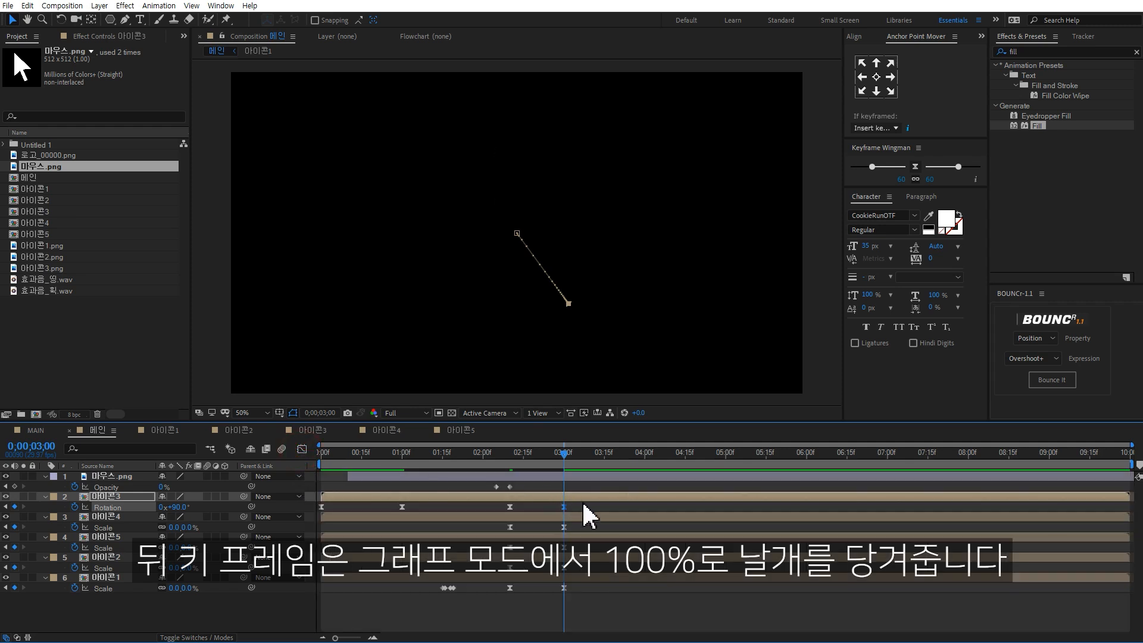
mouse_move(520, 453)
left_mouse_down()
mouse_move(531, 449)
mouse_move(510, 452)
left_mouse_up()
key("space")
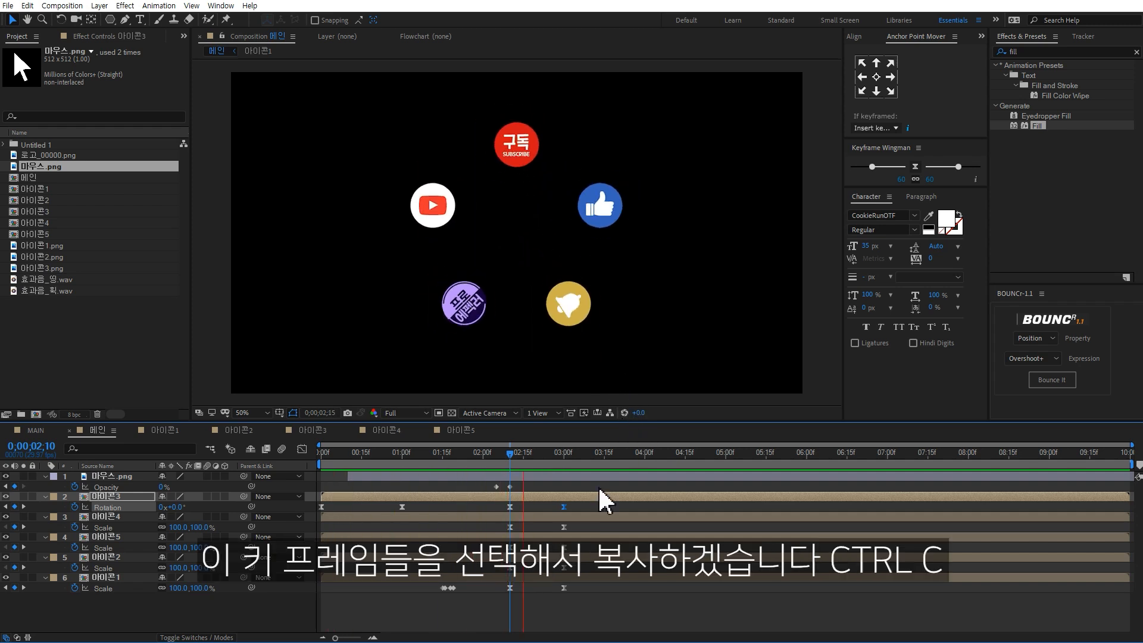
- Copy the last two Rotation keyframes of 아이콘3 onto 아이콘4, 아이콘5, 아이콘2 and 아이콘1 at 0;00;02;10, and preview the icons spinning away
left_click(579, 506)
left_click_drag(548, 508, 494, 509)
key("ctrl+c")
left_click(538, 514)
left_click(539, 573, "shift")
key("r")
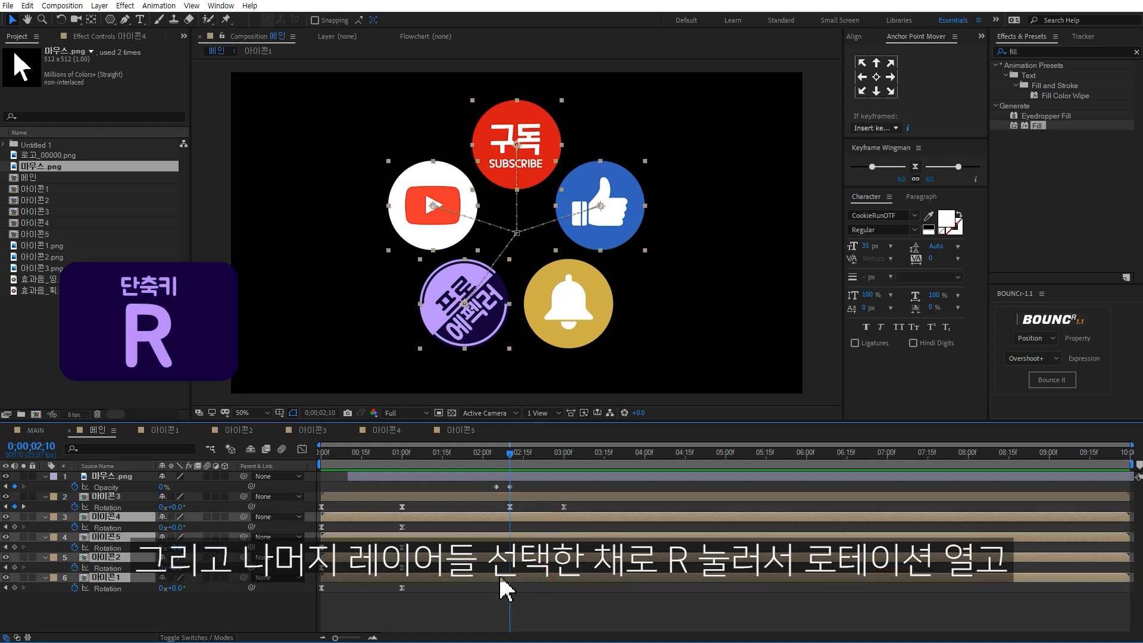
key("ctrl+v")
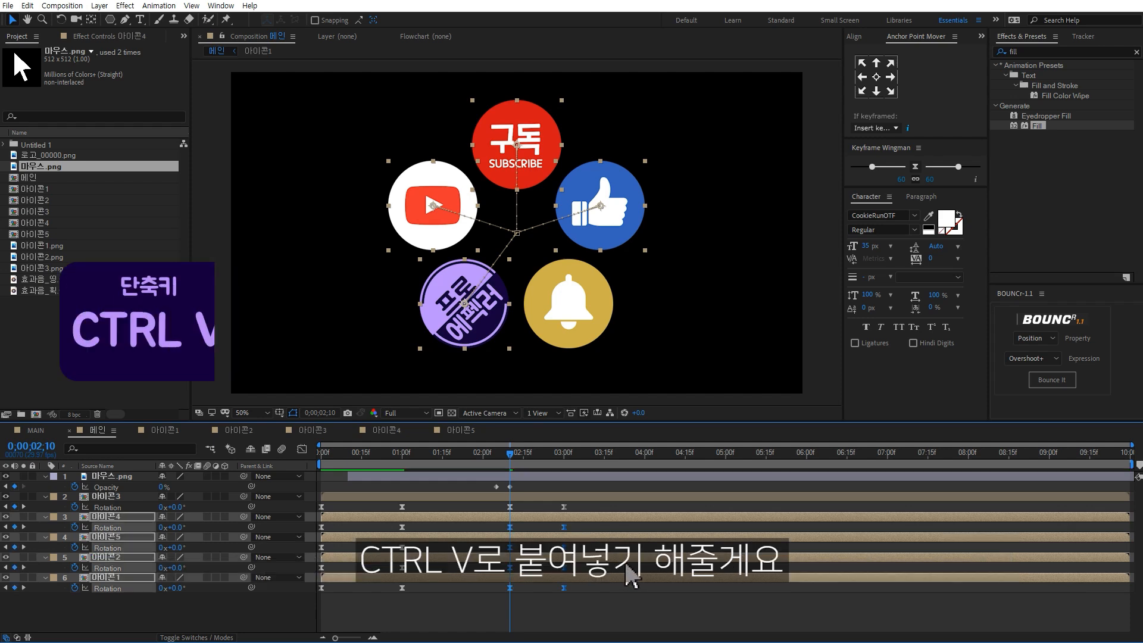
left_click_drag(522, 456, 530, 456)
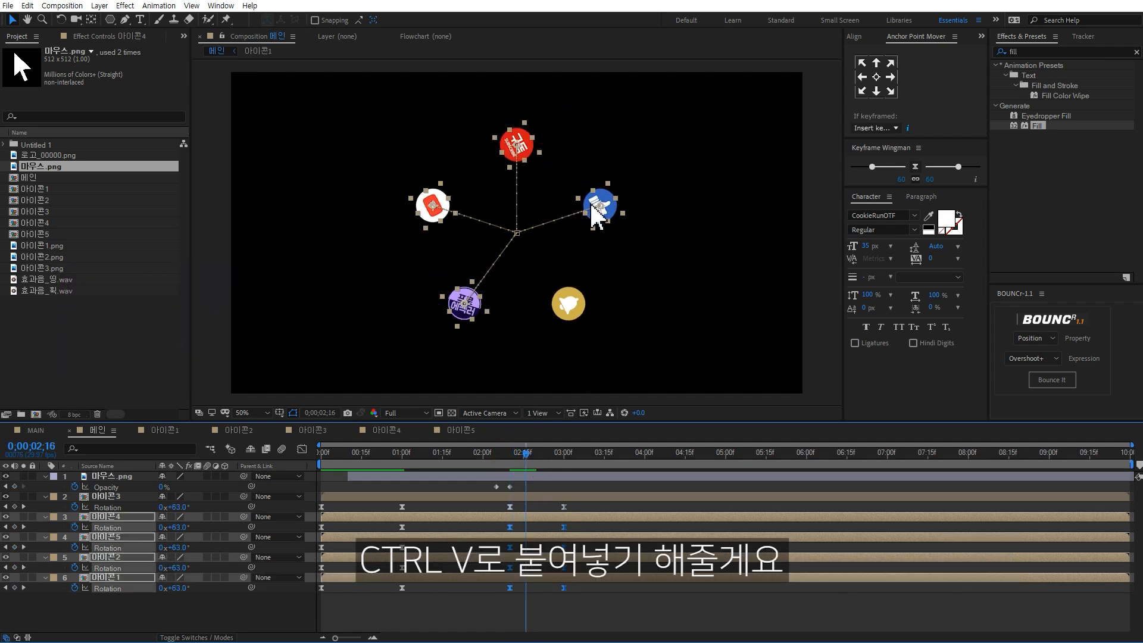
left_click(596, 604)
key("space")
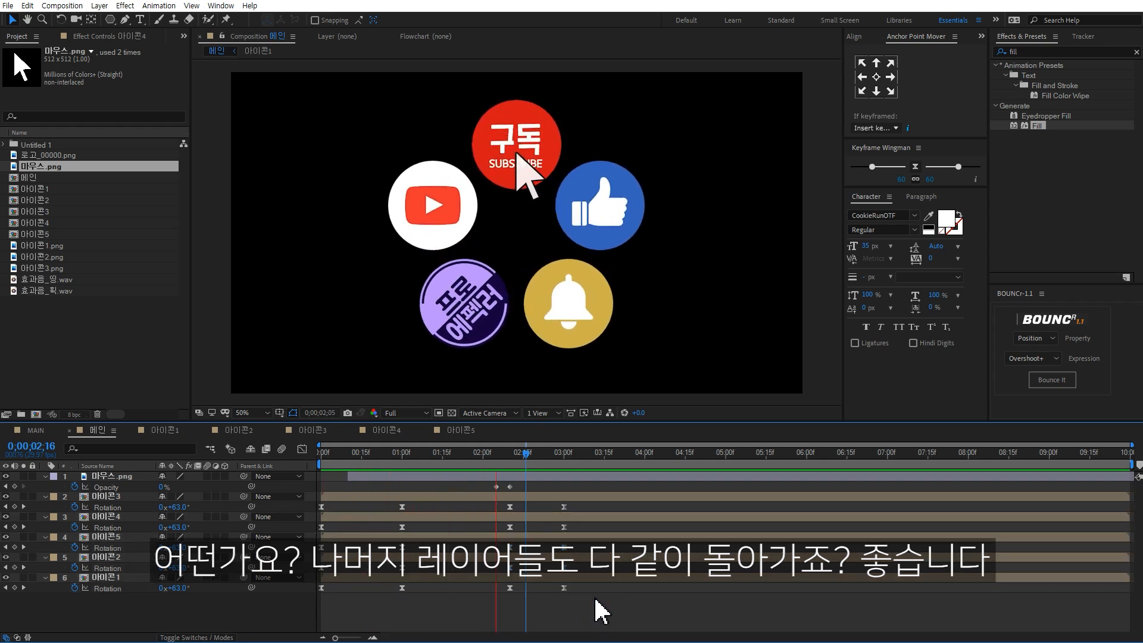
- Find the Levels effect and apply it to 아이콘1 at 0;00;01;15, where its click Scale keyframes begin
left_click_drag(479, 452, 494, 456)
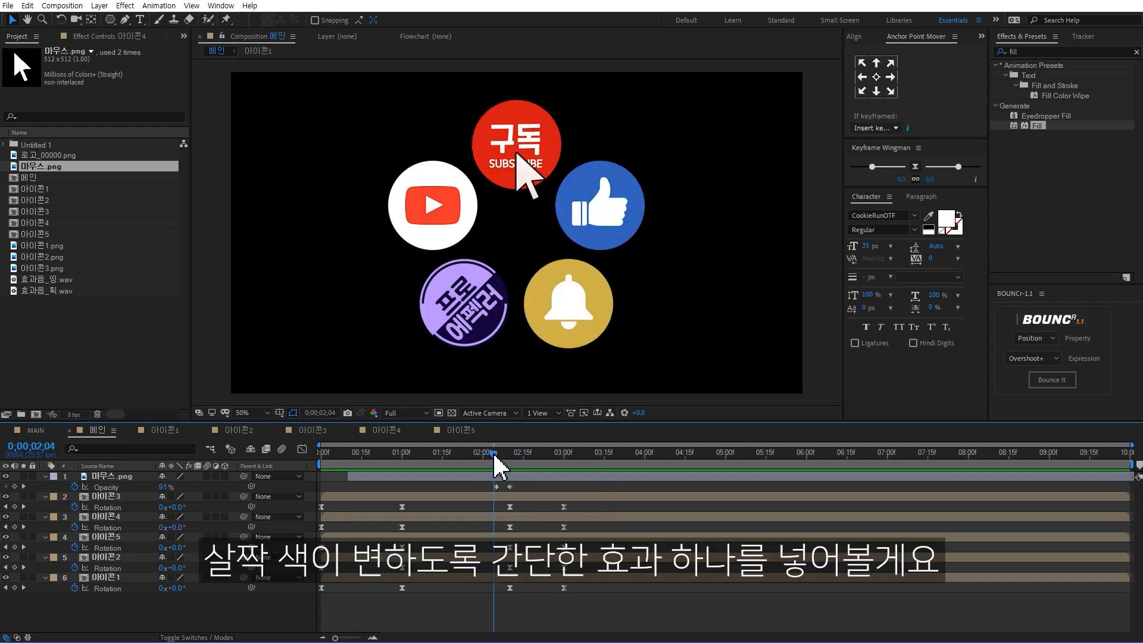
left_click(137, 578)
key("u")
left_click_drag(448, 452, 442, 453)
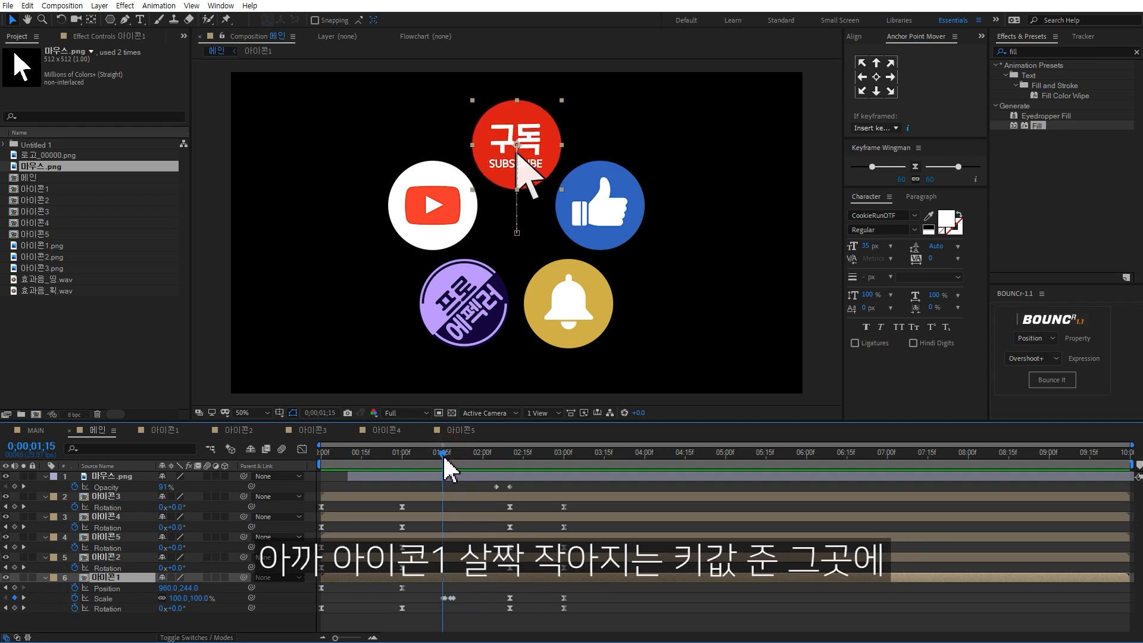
double_click(1027, 52)
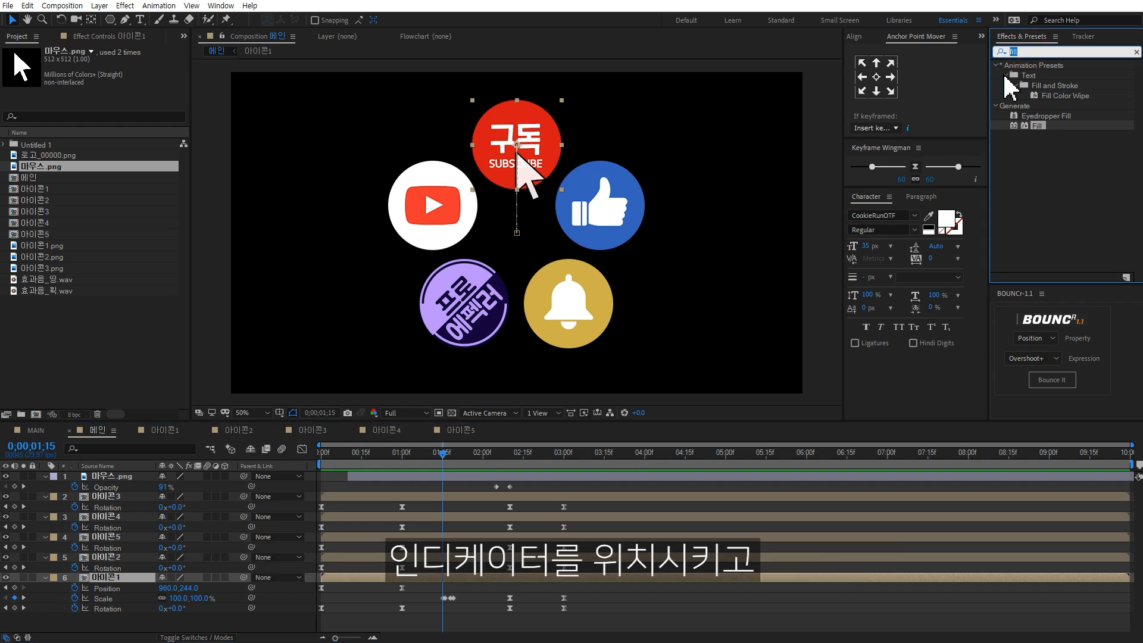
type("level")
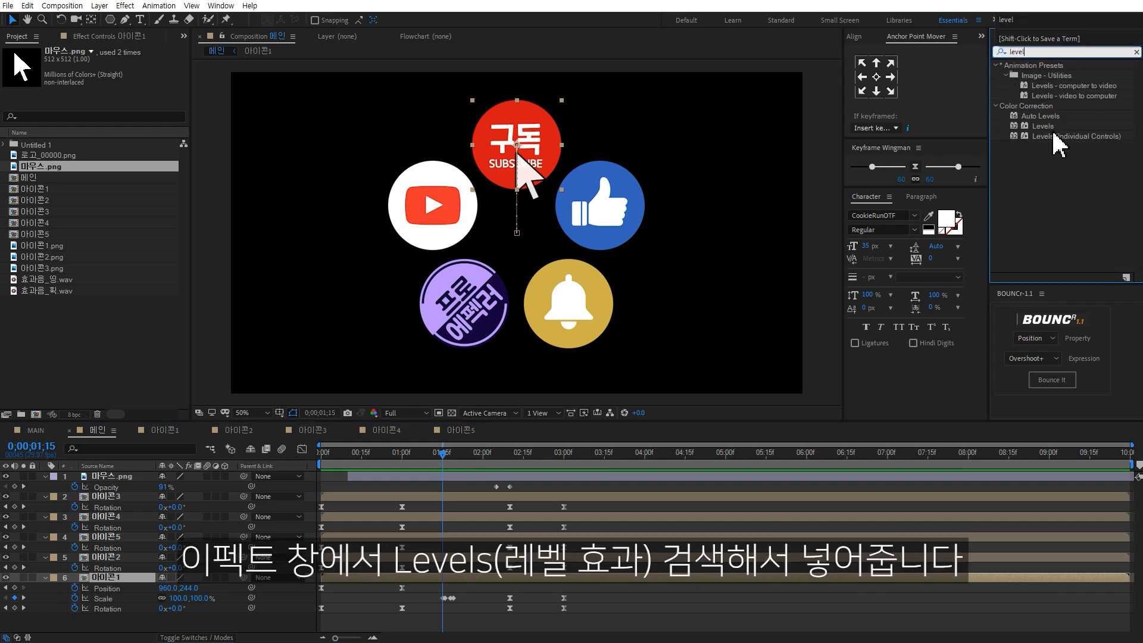
double_click(1043, 126)
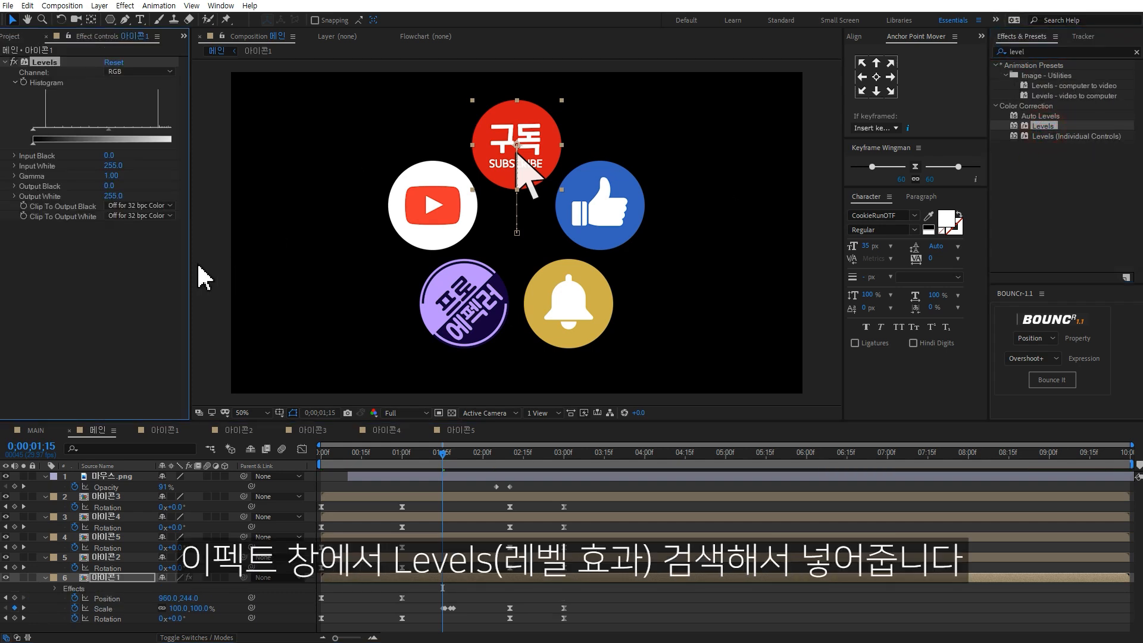
- Keyframe the Levels Histogram of 아이콘1 at 0;00;01;15, and raise Output Black to 120 at 0;00;01;16
left_click_drag(190, 264, 214, 265)
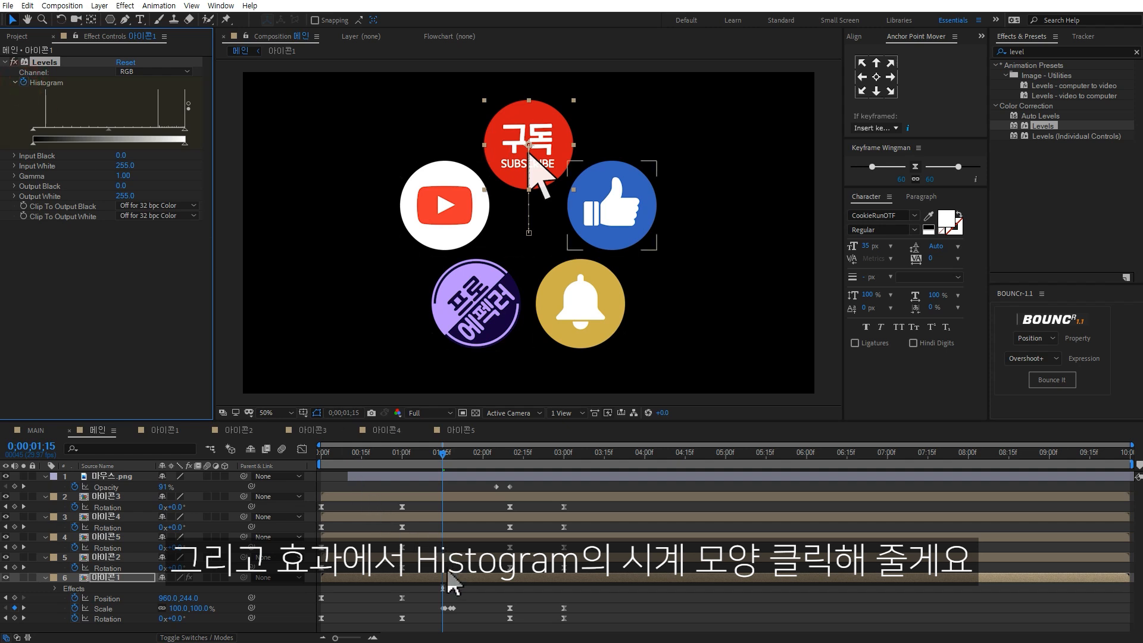
left_click(455, 590)
key("u")
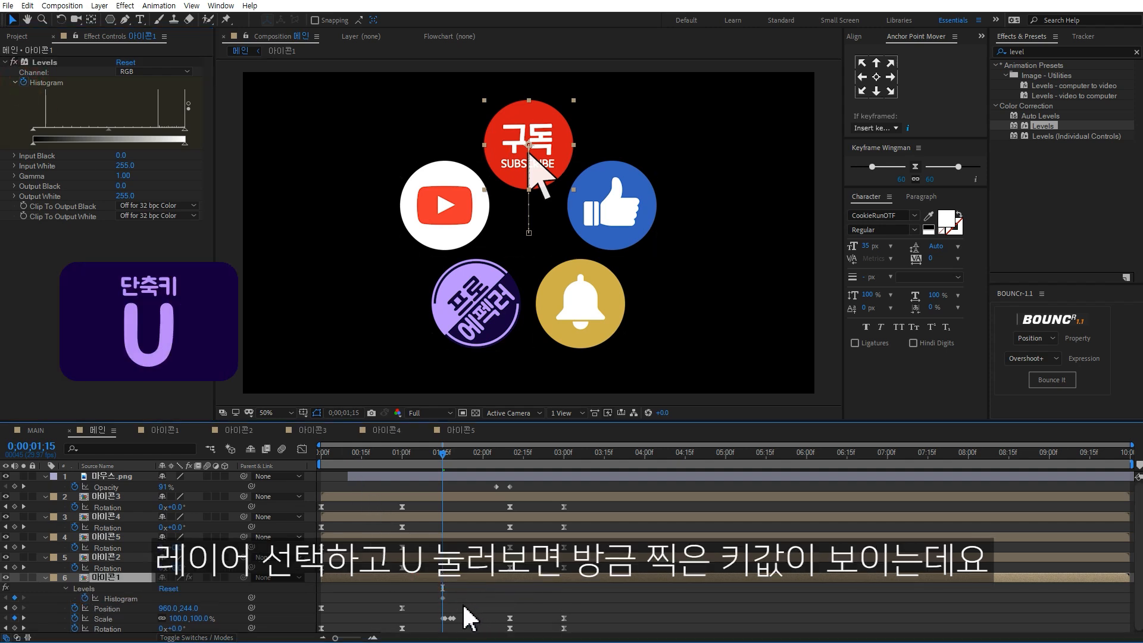
key("equal")
key("equal")
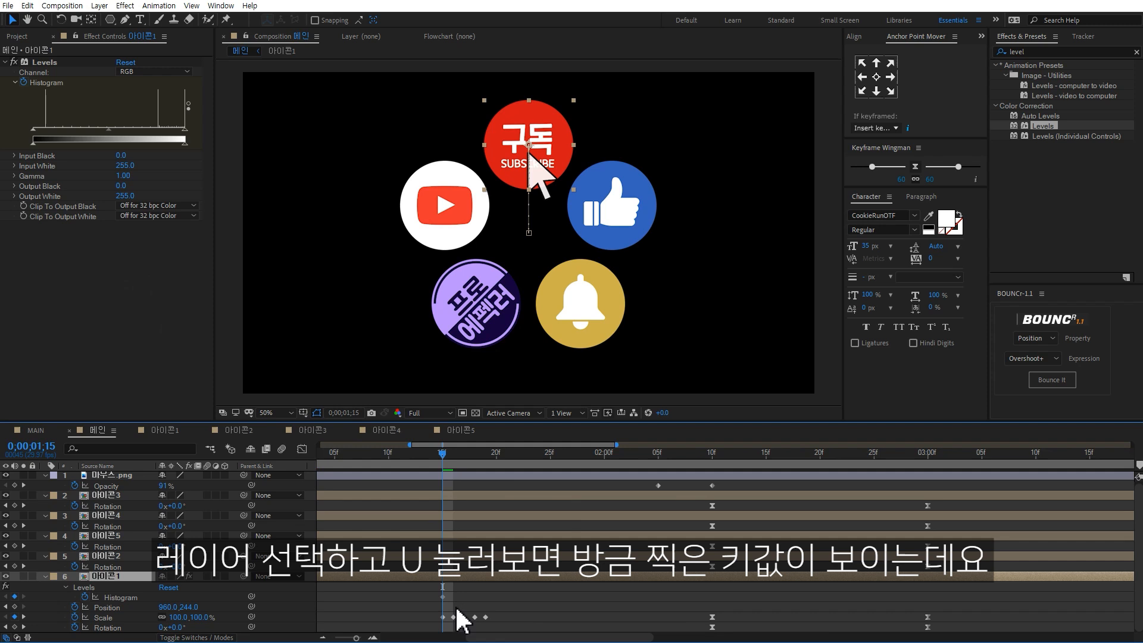
key("Page_Down")
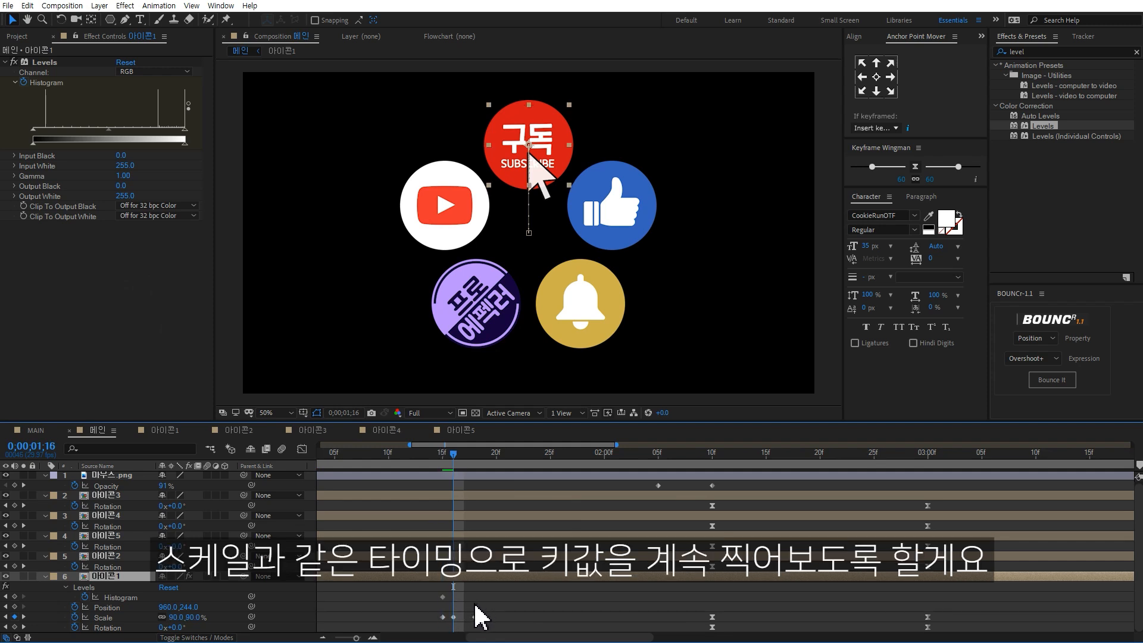
left_click_drag(184, 143, 106, 149)
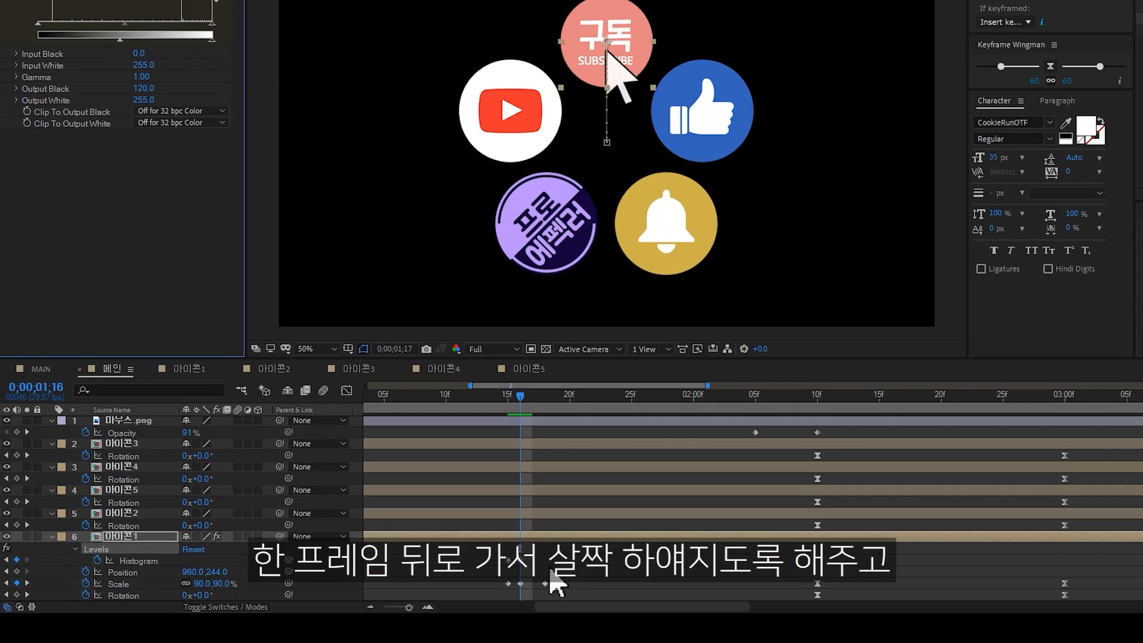
- Add a holding Histogram keyframe at 0;00;01;18, copy the first Histogram keyframe to 0;00;01;19, and preview the colour flash
key("Page_Down")
key("Page_Down")
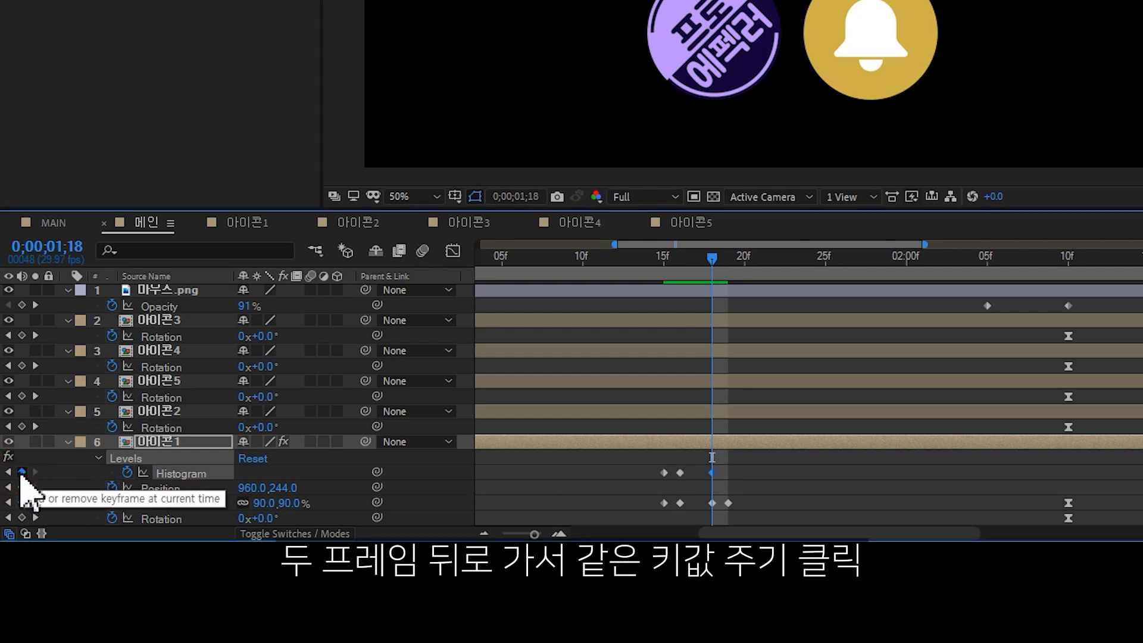
left_click(22, 473)
key("Page_Down")
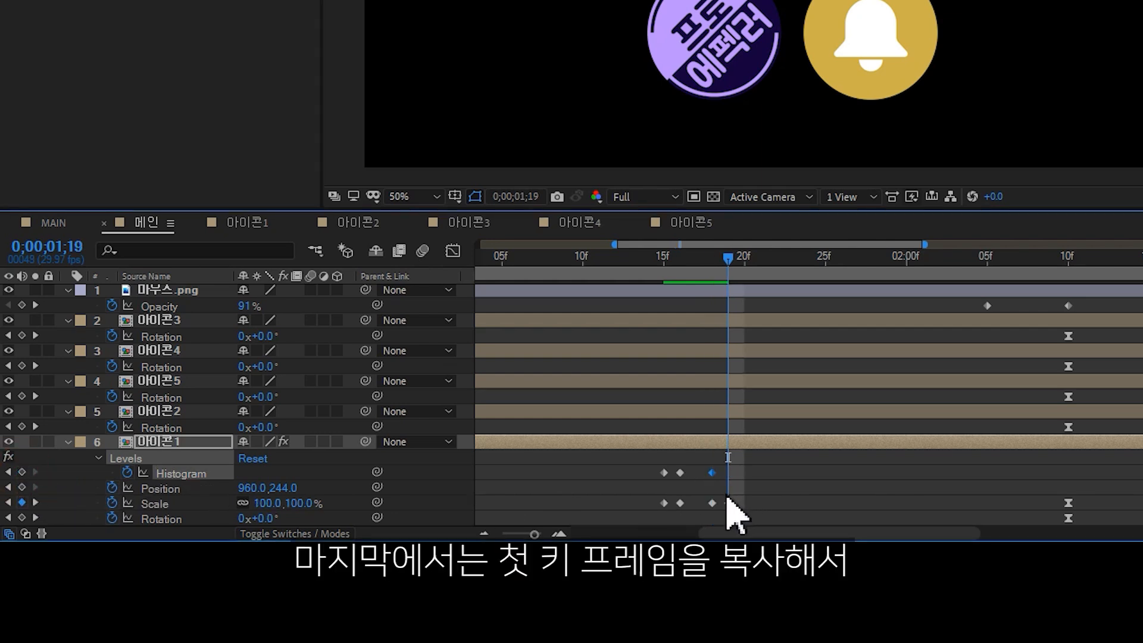
key("ctrl+c")
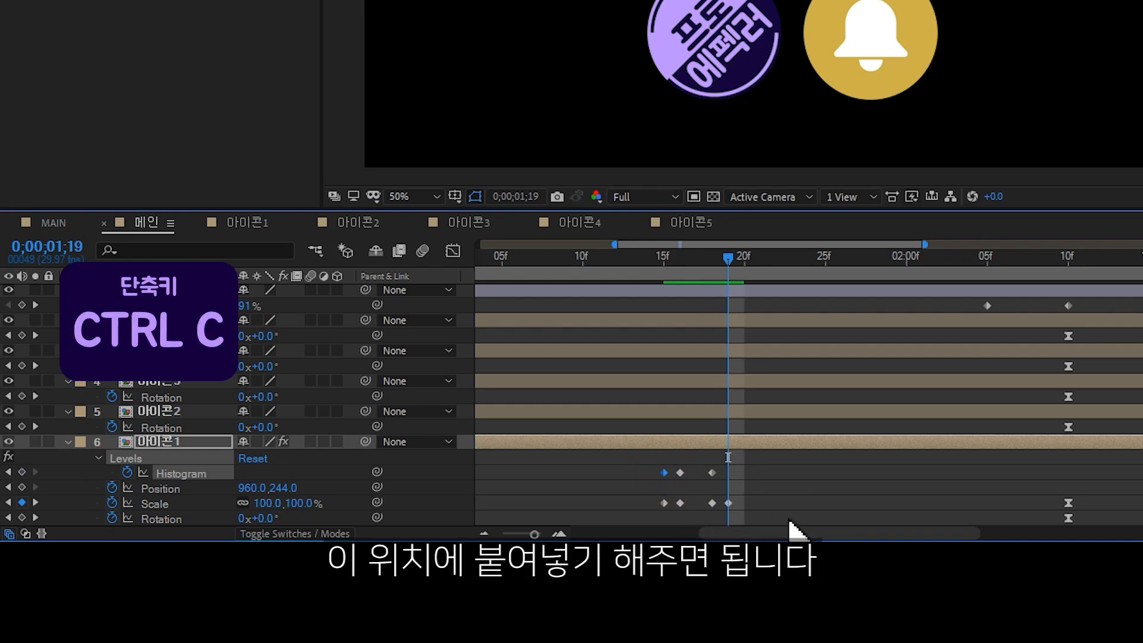
key("ctrl+v")
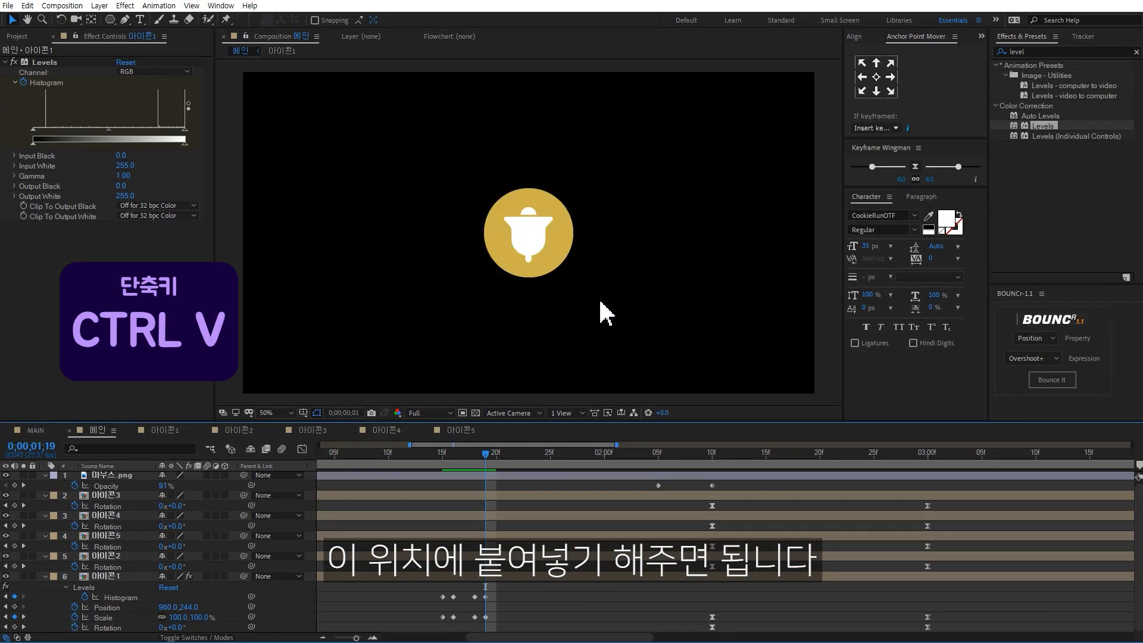
key("space")
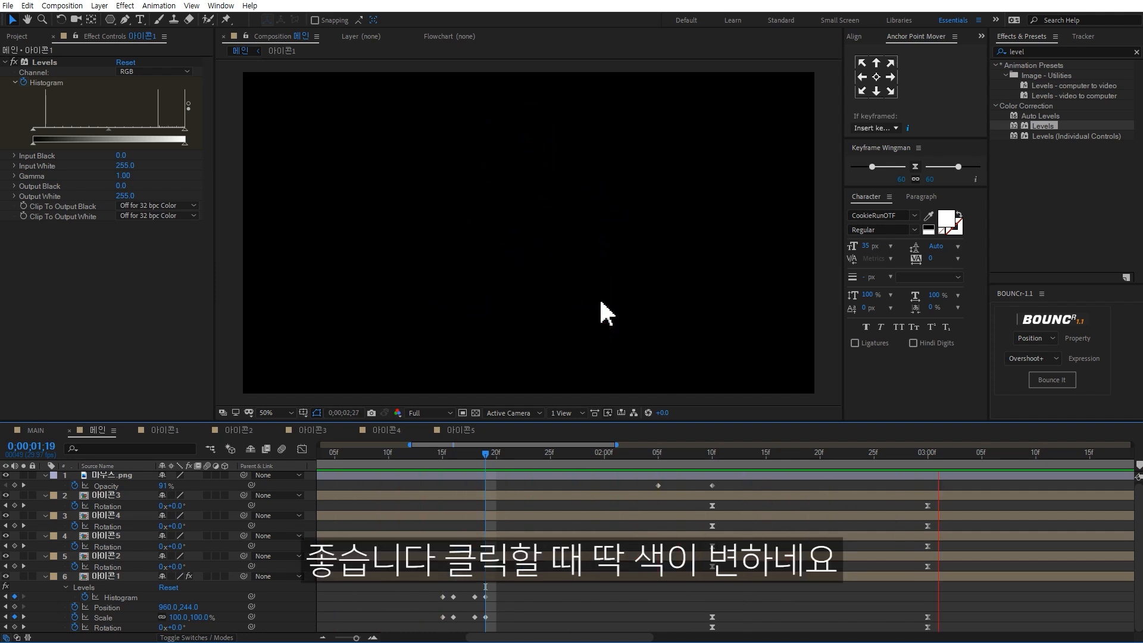
key("space")
- Collapse the properties of all layers and end the work area at 0;00;03;00
key("minus")
key("minus")
left_click(619, 605)
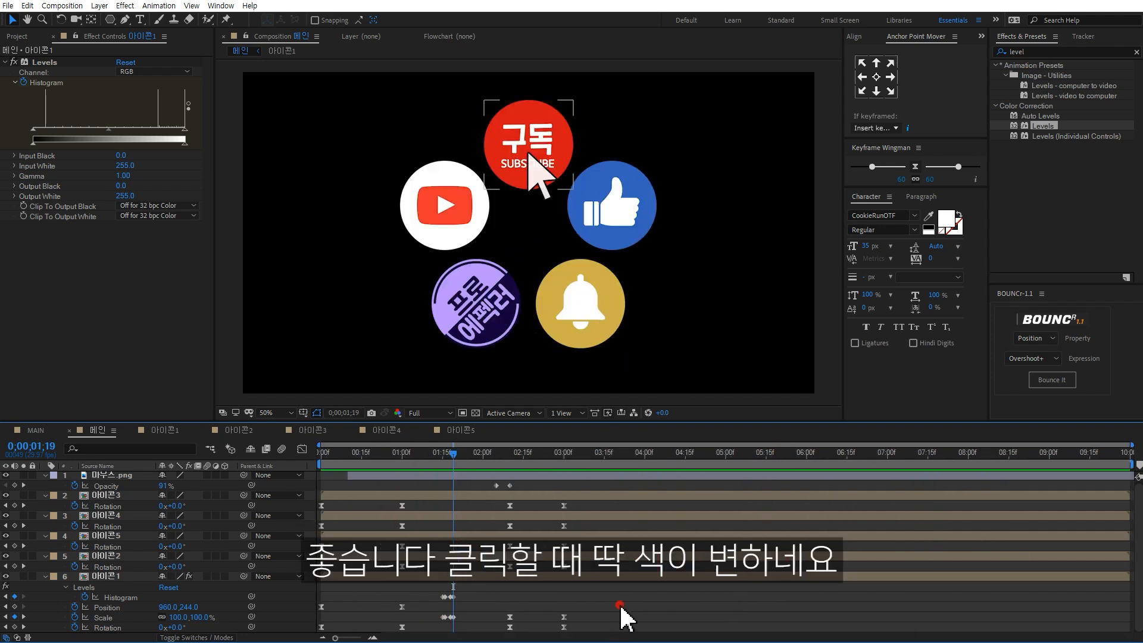
key("u")
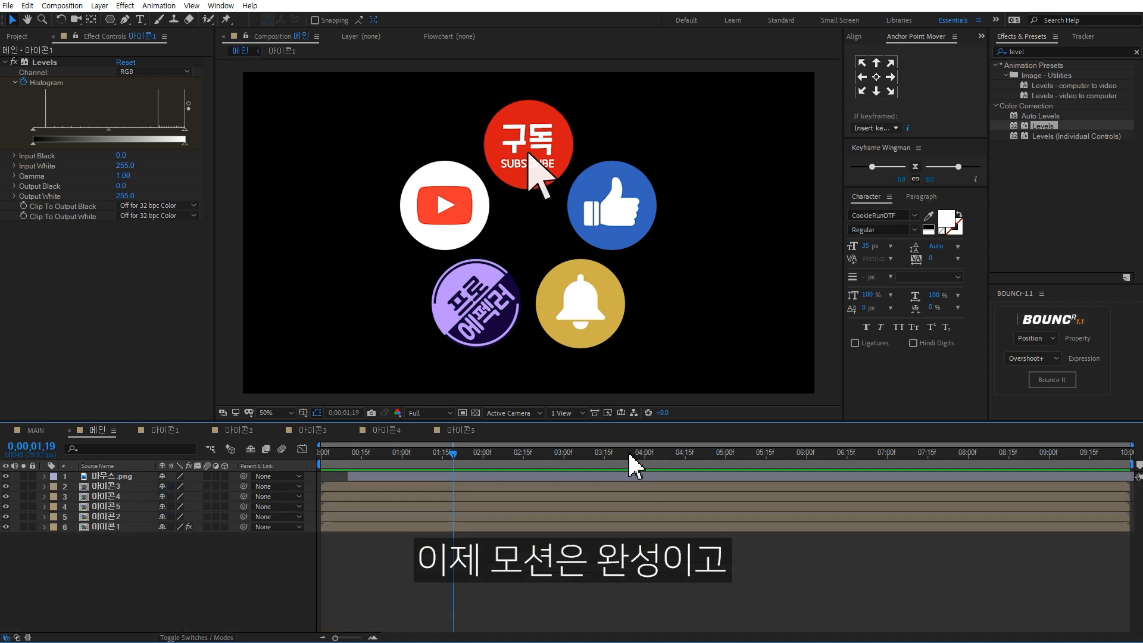
left_click(565, 455)
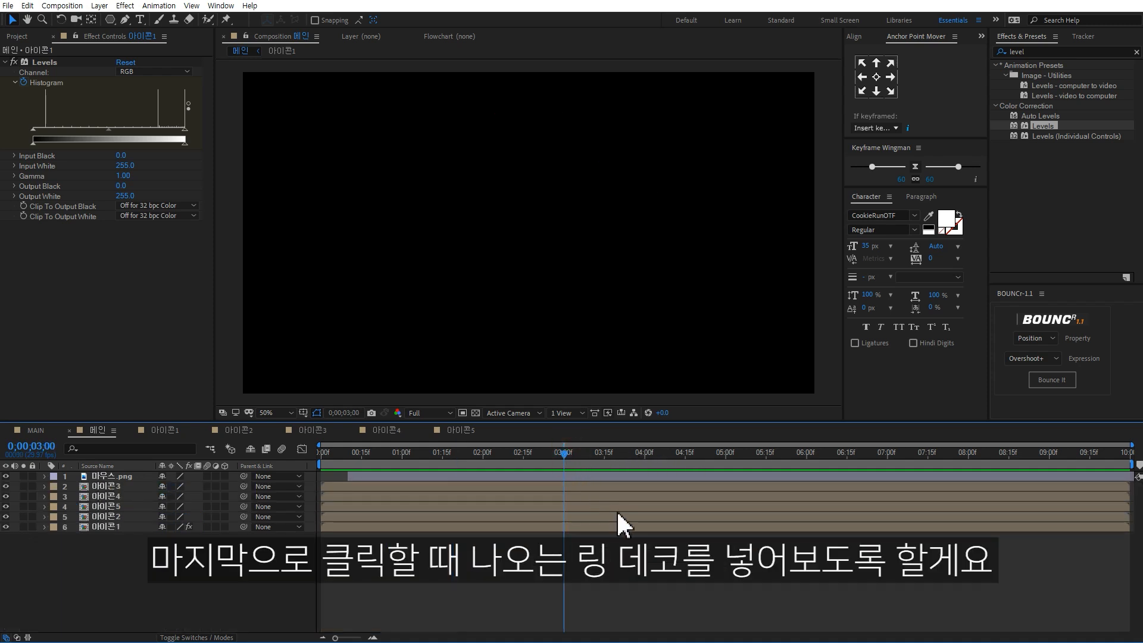
- At 0;00;01;15, draw a circular ring with a 10 px green stroke slightly larger than the subscribe icon
left_click_drag(524, 458, 442, 455)
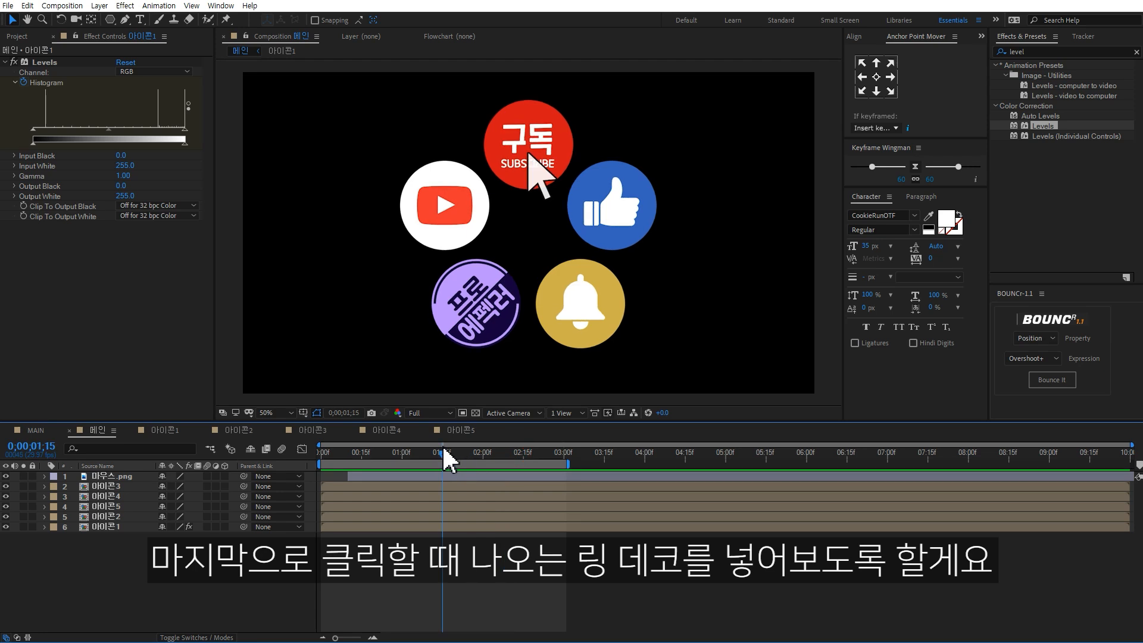
mouse_move(111, 22)
left_mouse_down()
mouse_move(150, 30)
mouse_move(160, 48)
left_mouse_up()
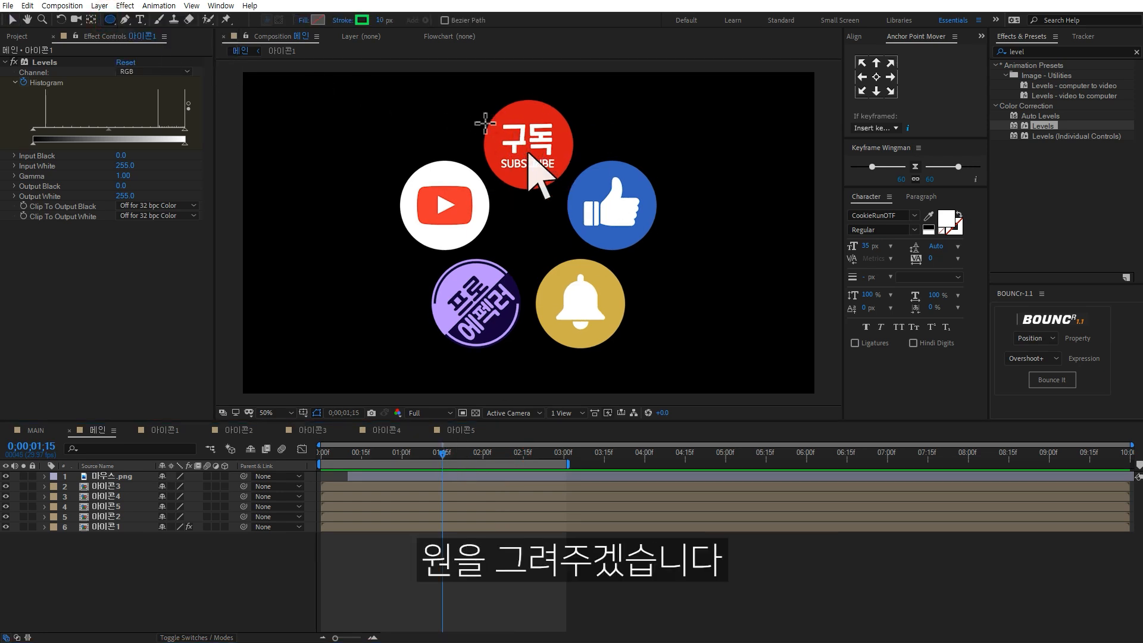
left_click_drag(530, 146, 596, 188)
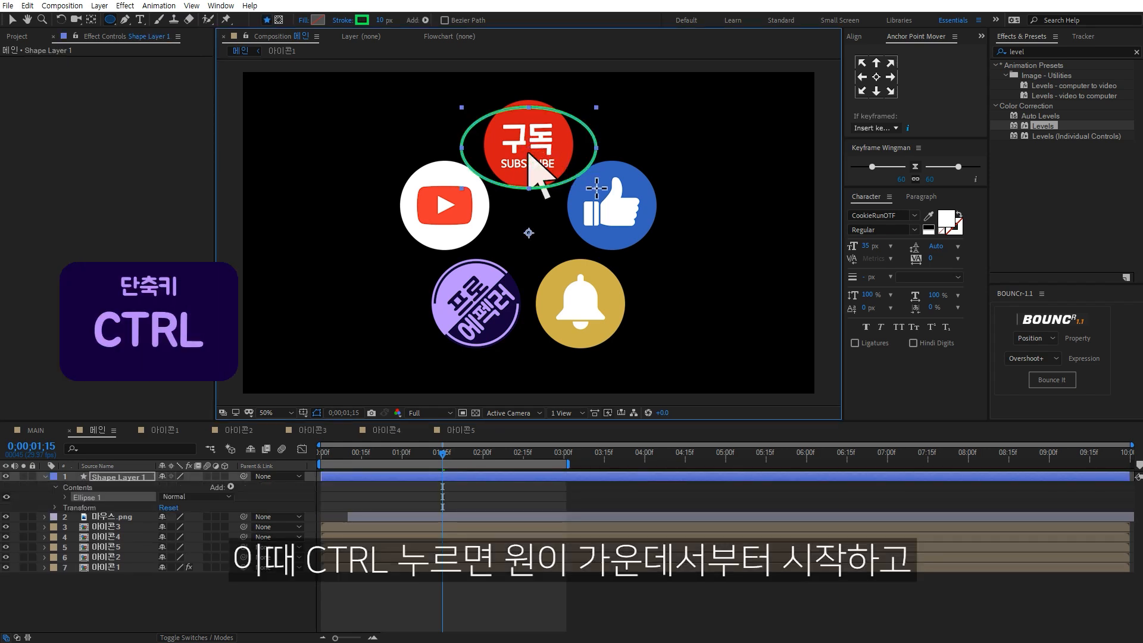
left_click_drag(597, 189, 584, 183)
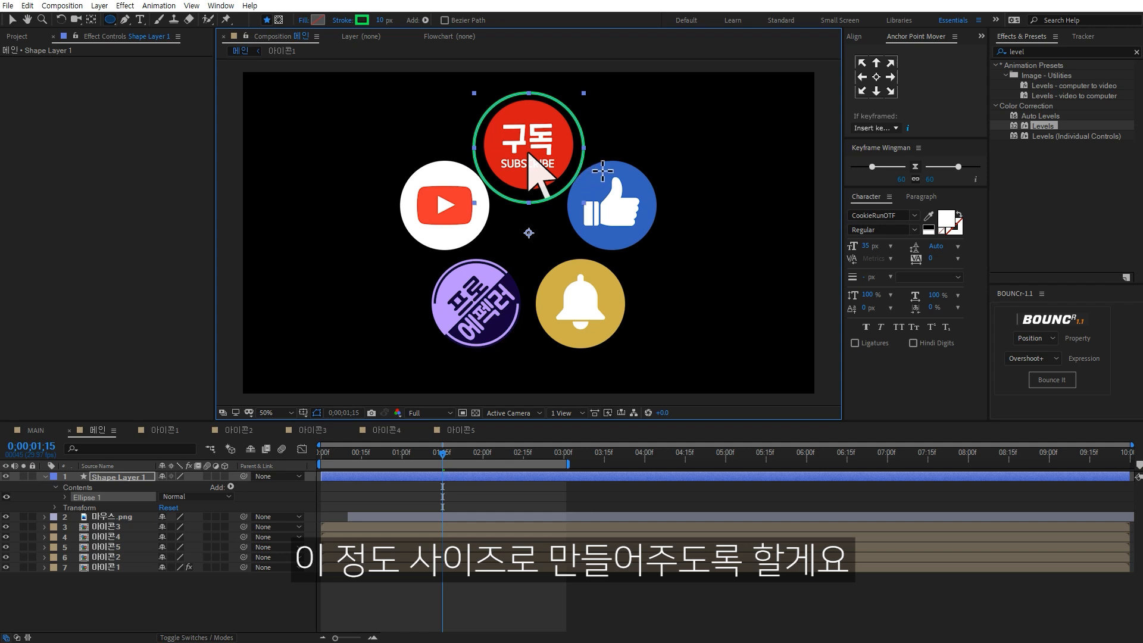
key("v")
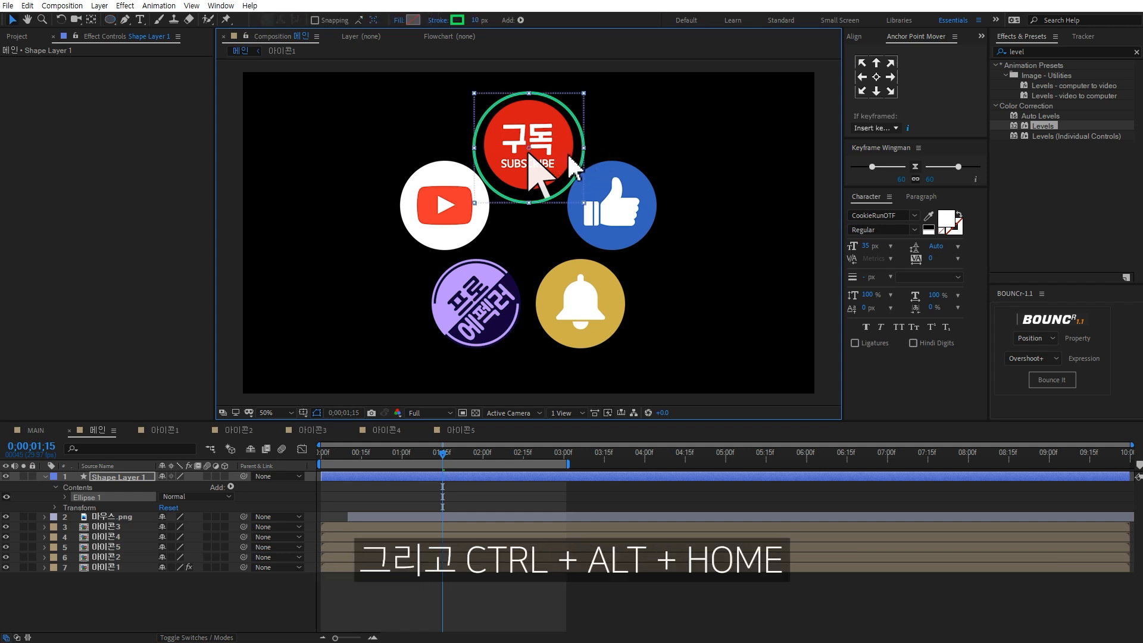
- Move the ring's anchor point to its centre and align the ring concentrically with the subscribe icon
left_click(877, 78)
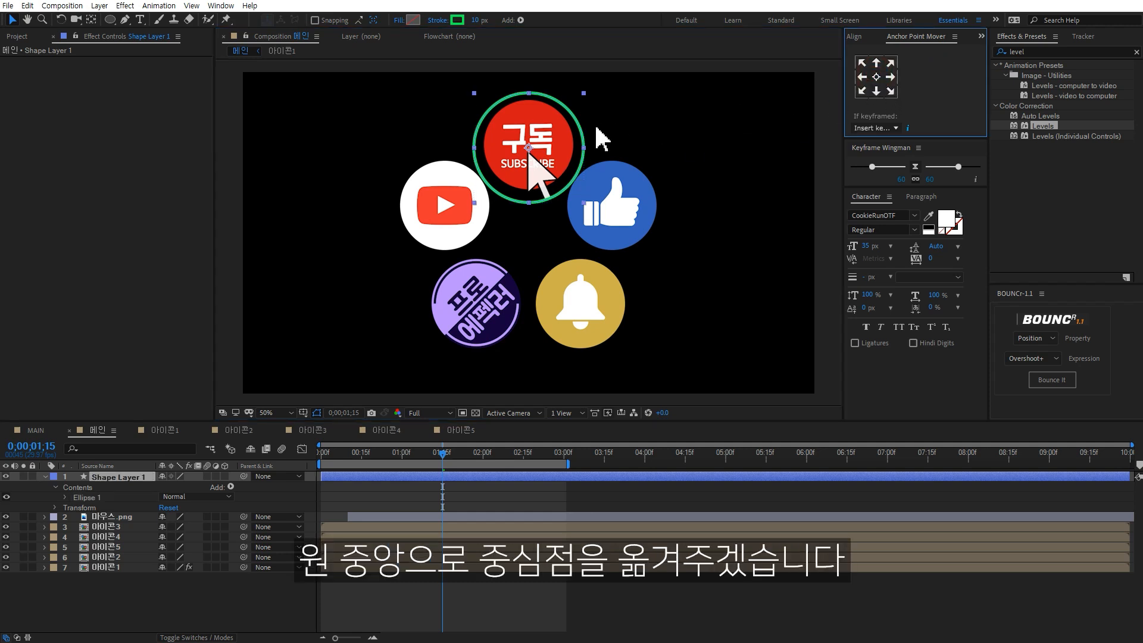
left_click_drag(550, 155, 549, 151)
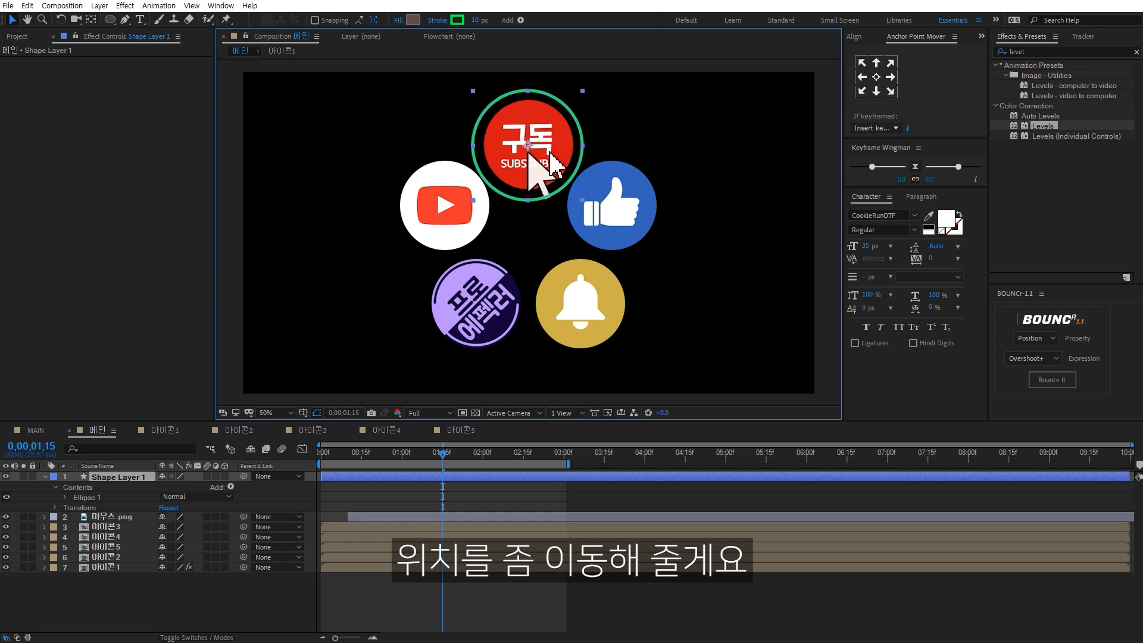
key("Right")
key("Right")
key("Up")
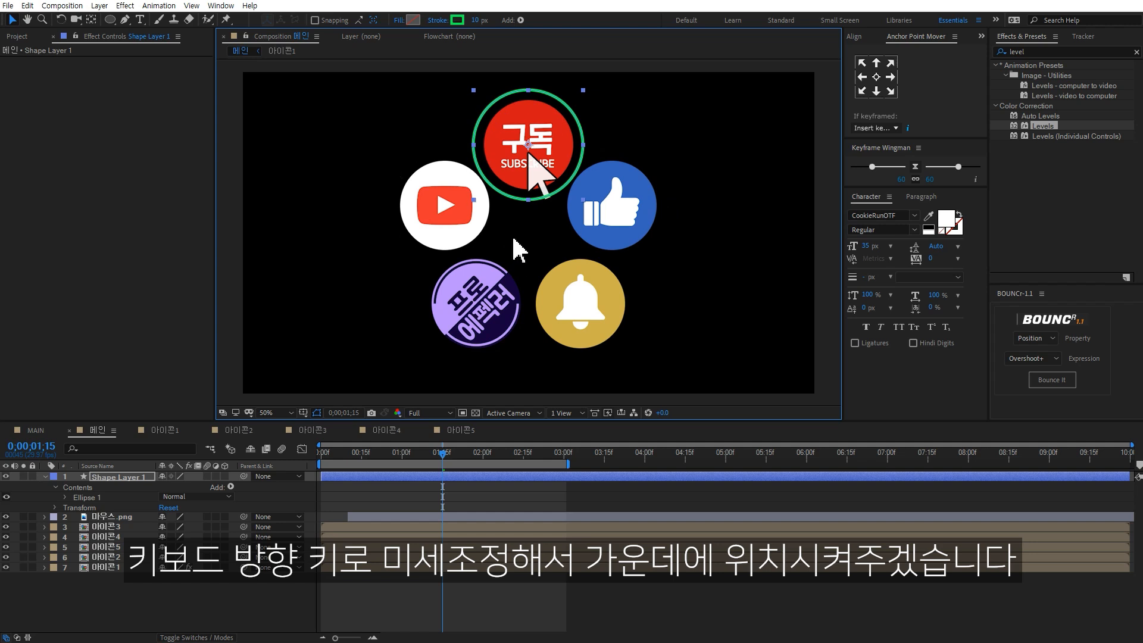
- Start the ring layer at 0;00;01;15 and keyframe its Scale at 100% 20 frames after that point
left_click(442, 475)
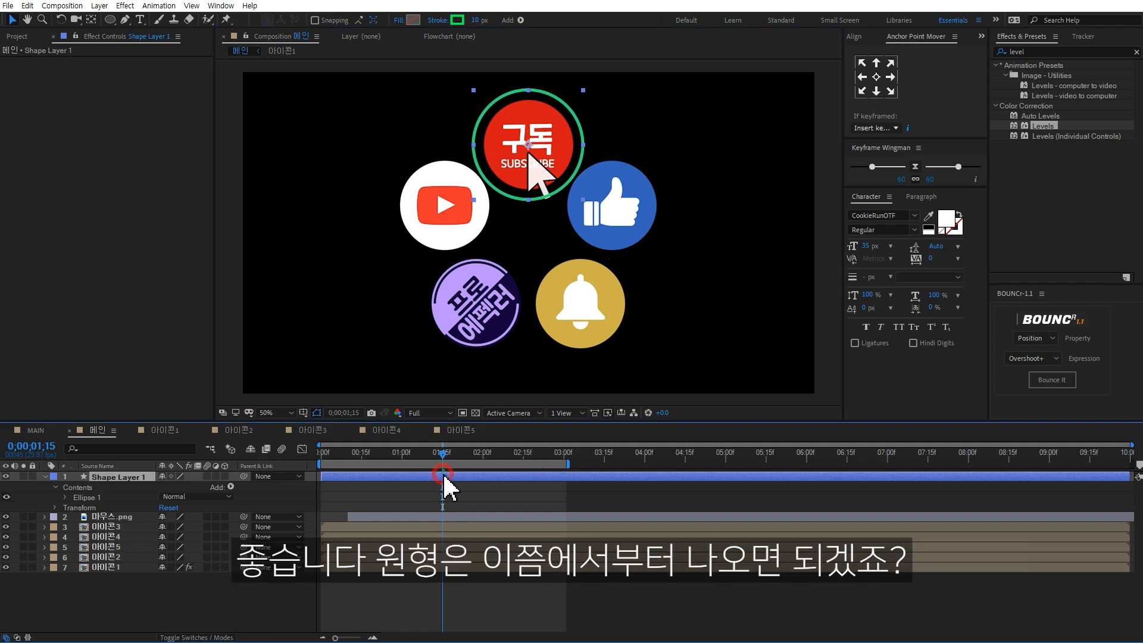
key("bracketleft")
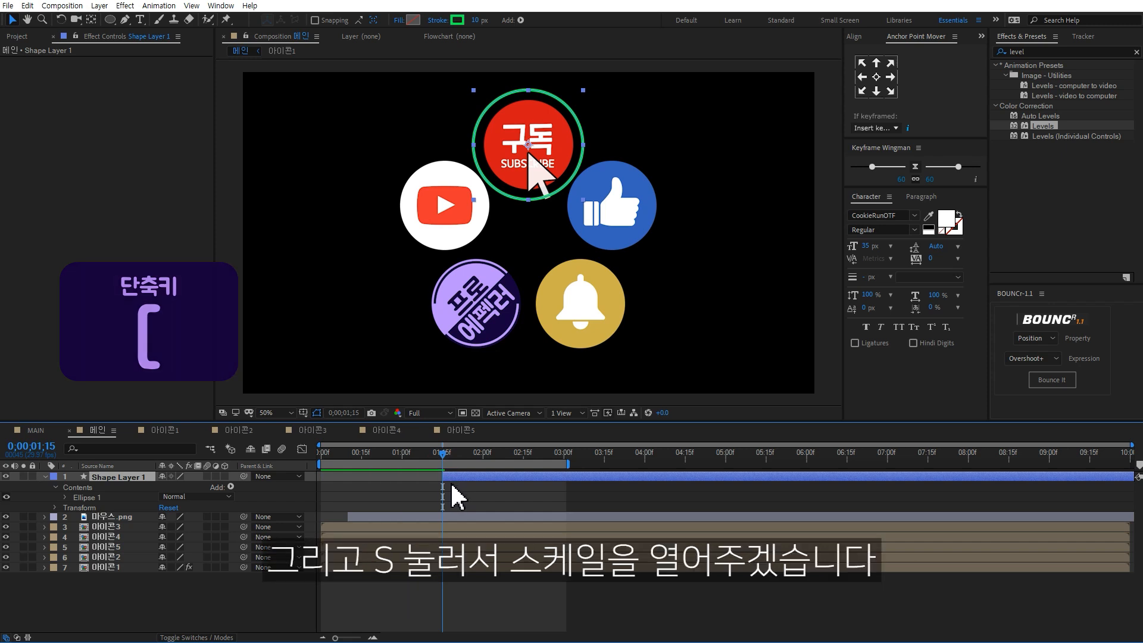
key("s")
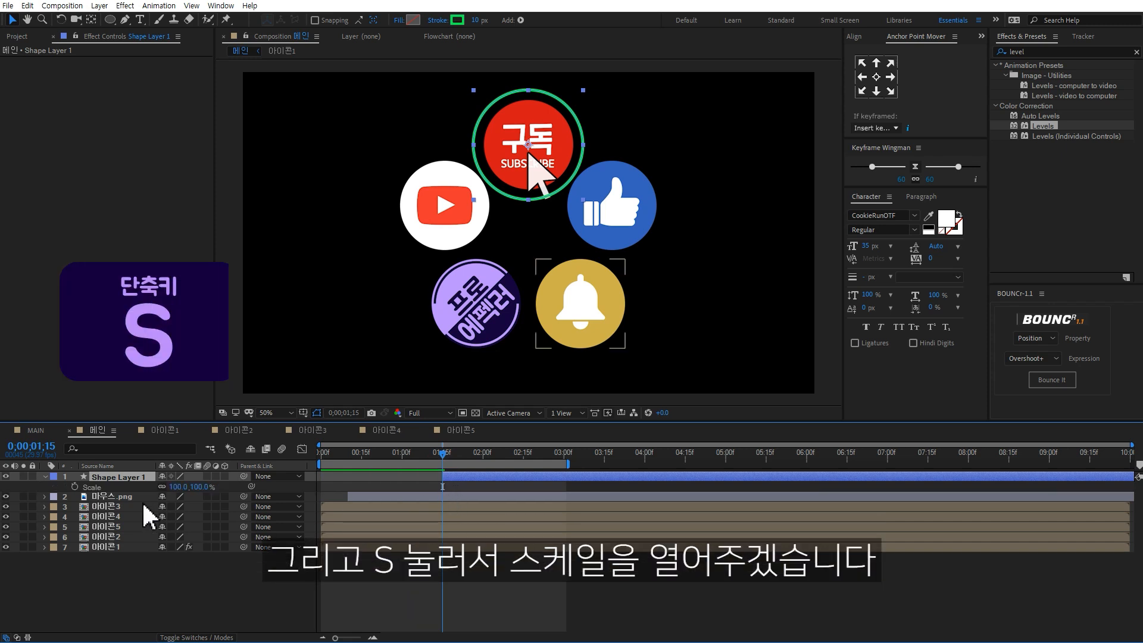
key("shift+Page_Down")
key("shift+Page_Down")
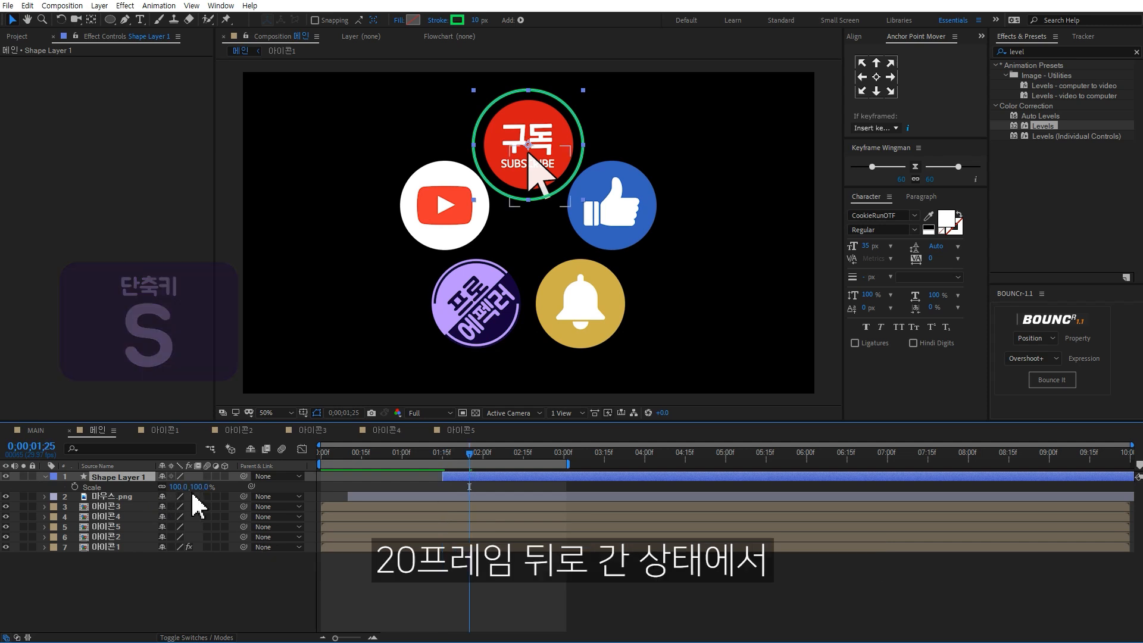
left_click(76, 487)
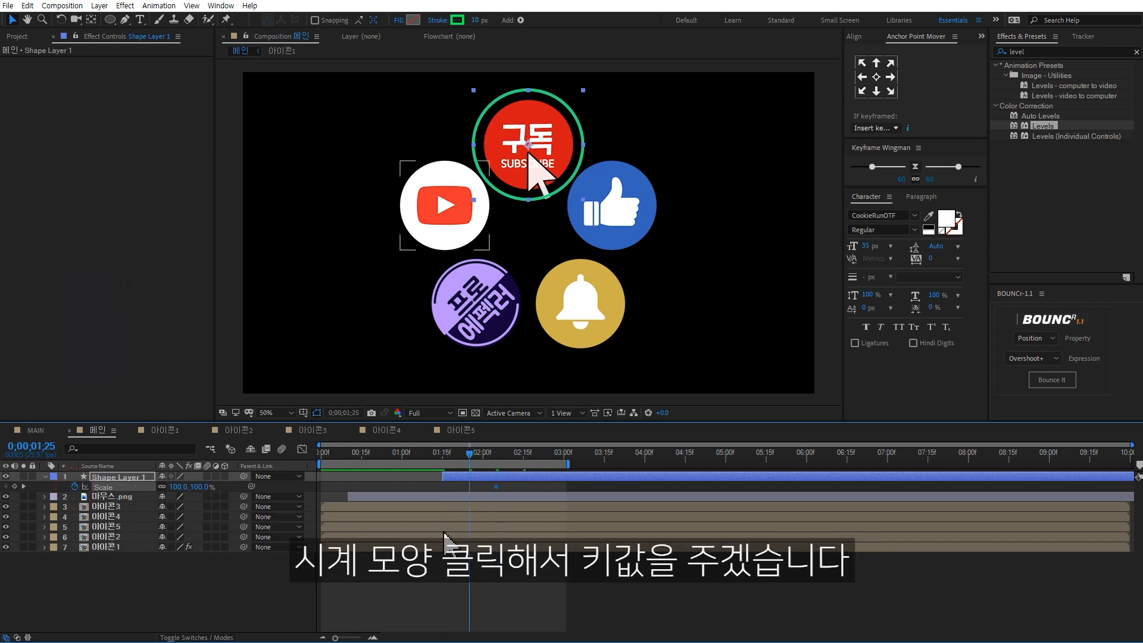
- Set the ring's Scale to 20% at 0;00;01;15
key("shift+Page_Up")
left_click(196, 487)
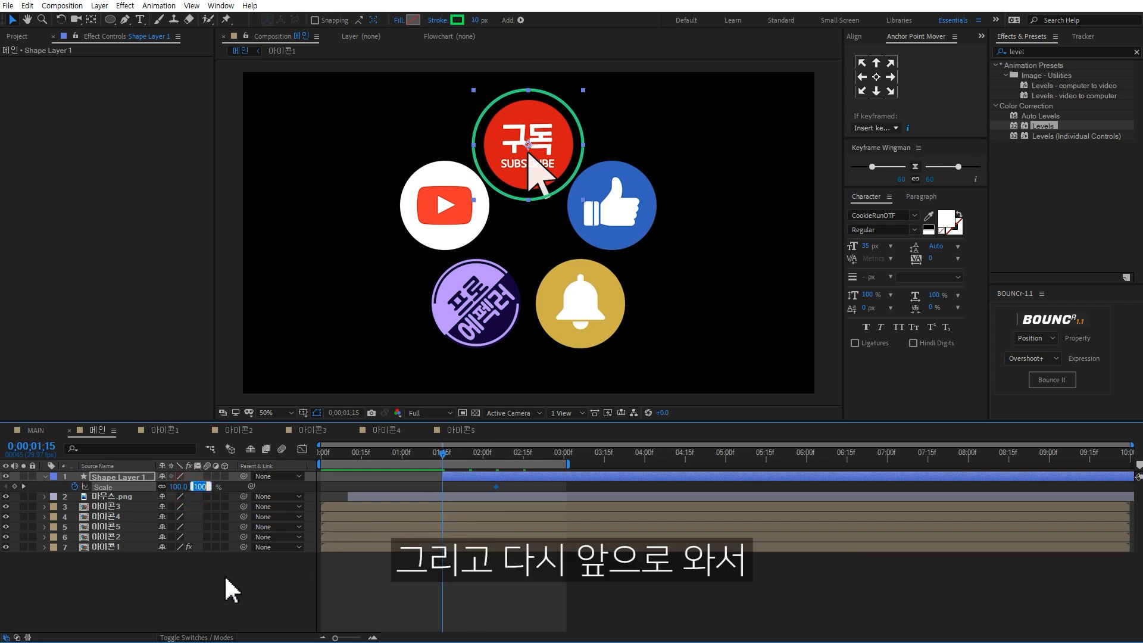
type("20")
left_click(221, 586)
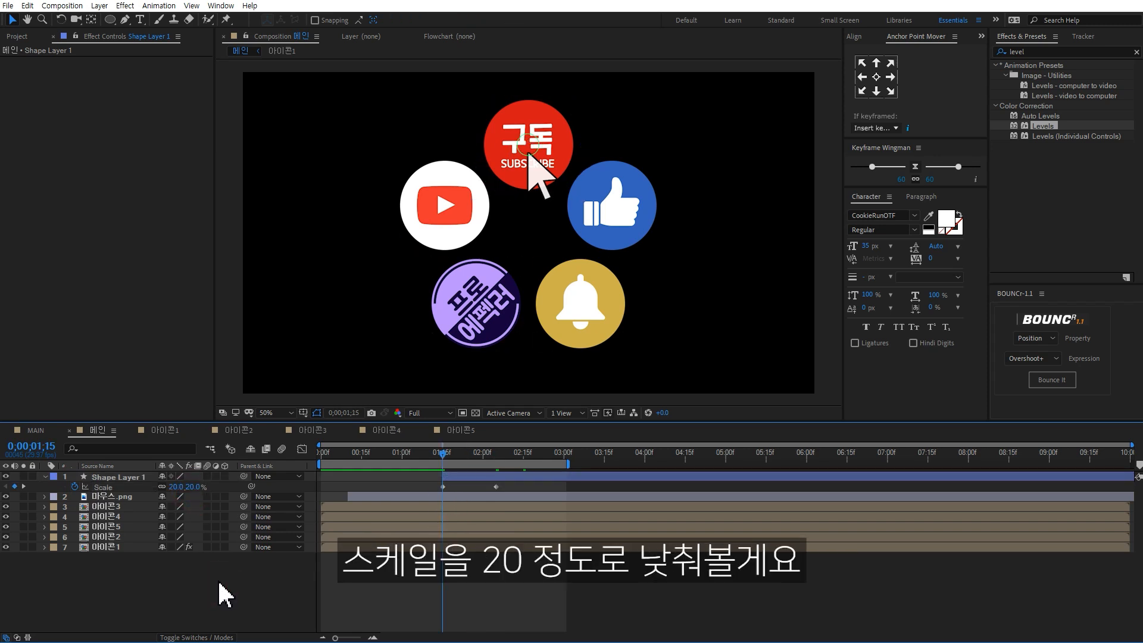
- Easy-ease the ring's last Scale keyframe and extend its incoming speed-graph handle to 100% influence
left_click_drag(514, 484, 490, 493)
key("F9")
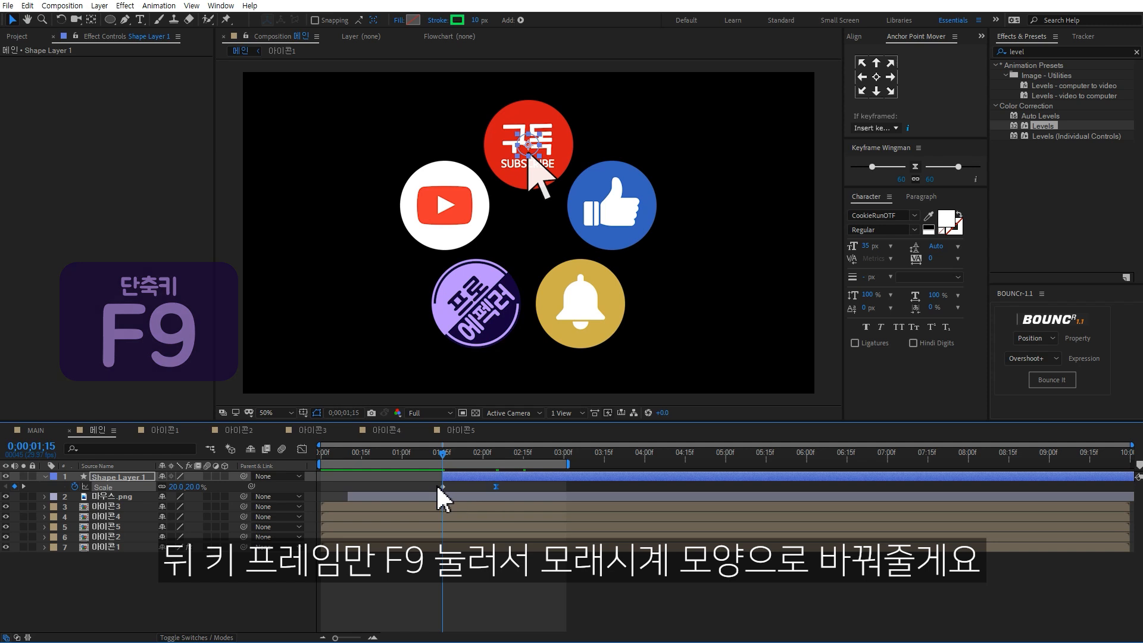
left_click(302, 449)
left_click_drag(486, 605, 446, 605)
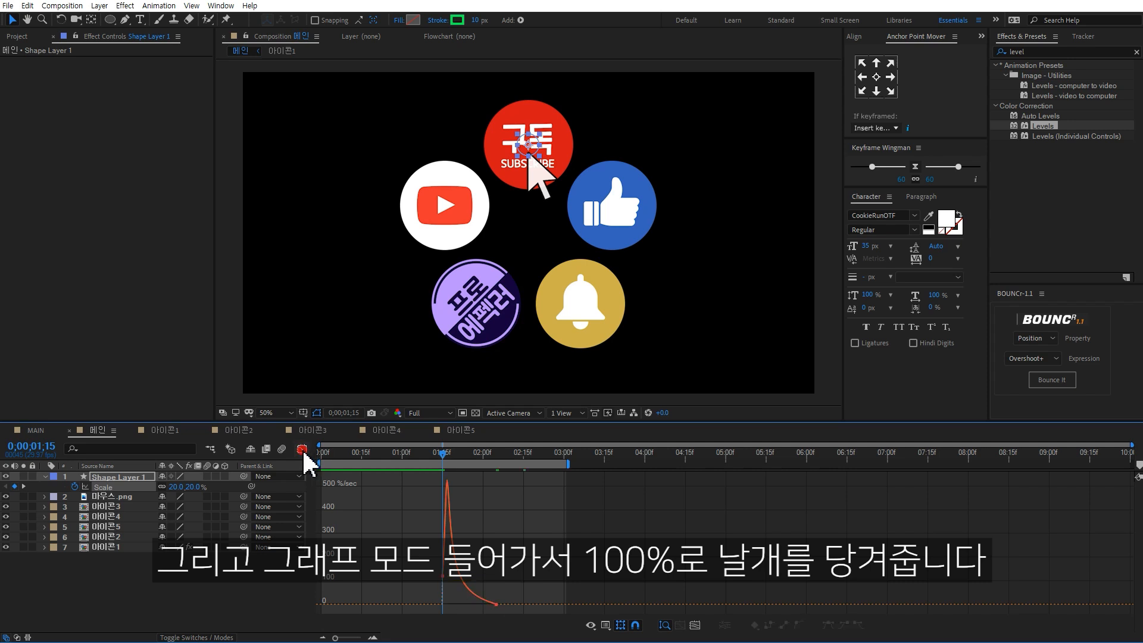
- Play back the composition to check the timing of the ring's expanding animation
left_click(302, 450)
key("space")
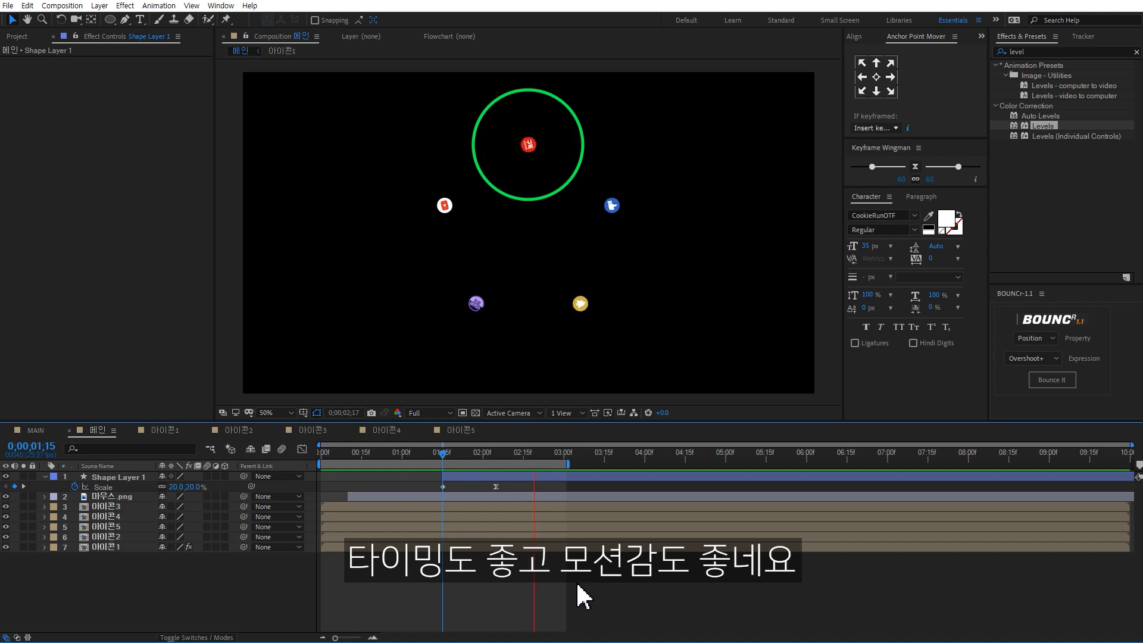
left_click(488, 475)
key("space")
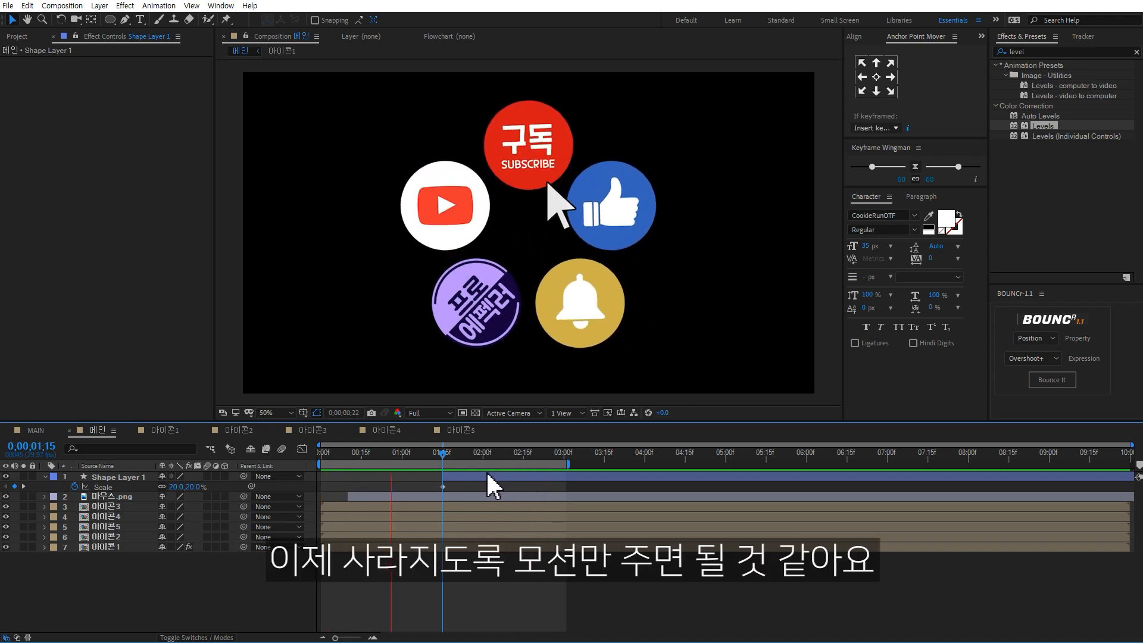
key("space")
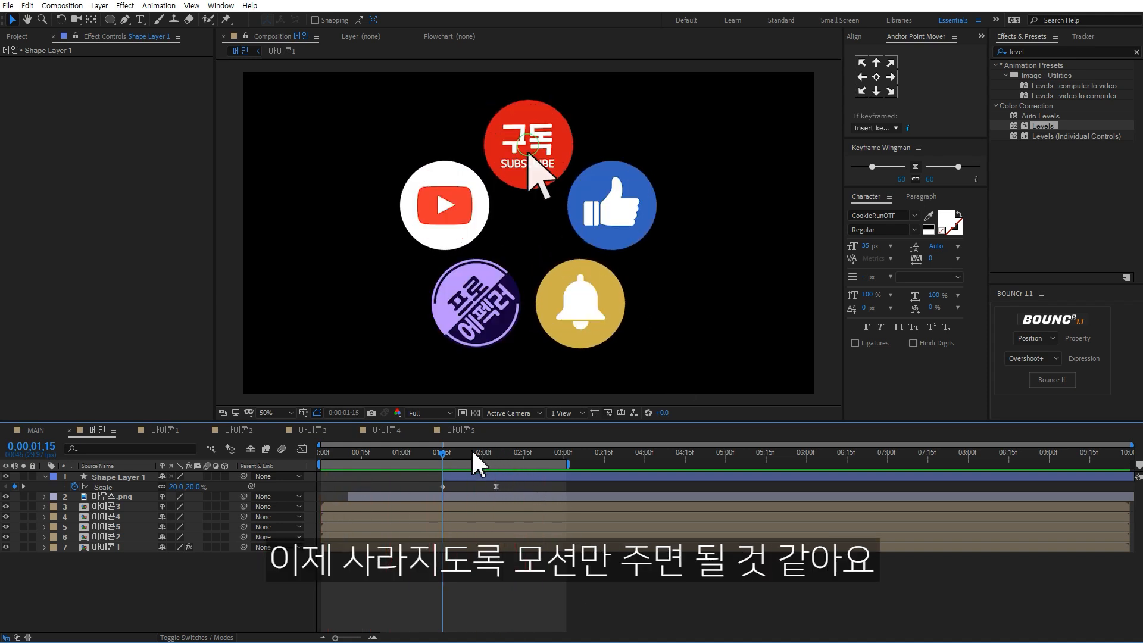
- Set the ring's Stroke Width to 50 and keyframe it at 0;00;01;15
left_click(458, 475)
left_click_drag(453, 451, 495, 449)
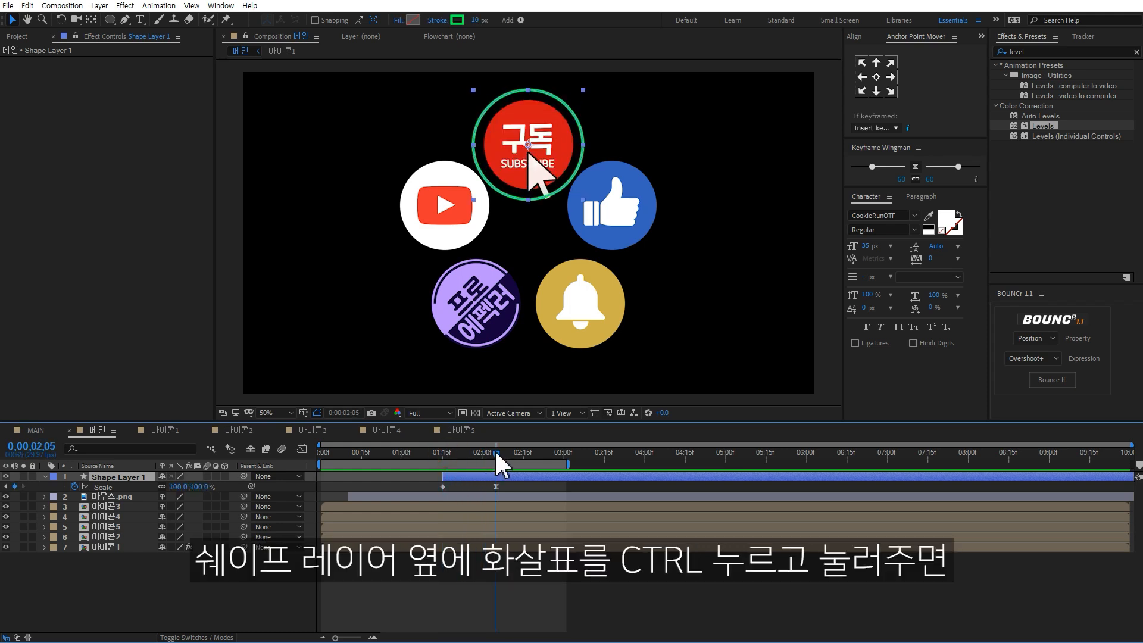
left_click(46, 477, "ctrl")
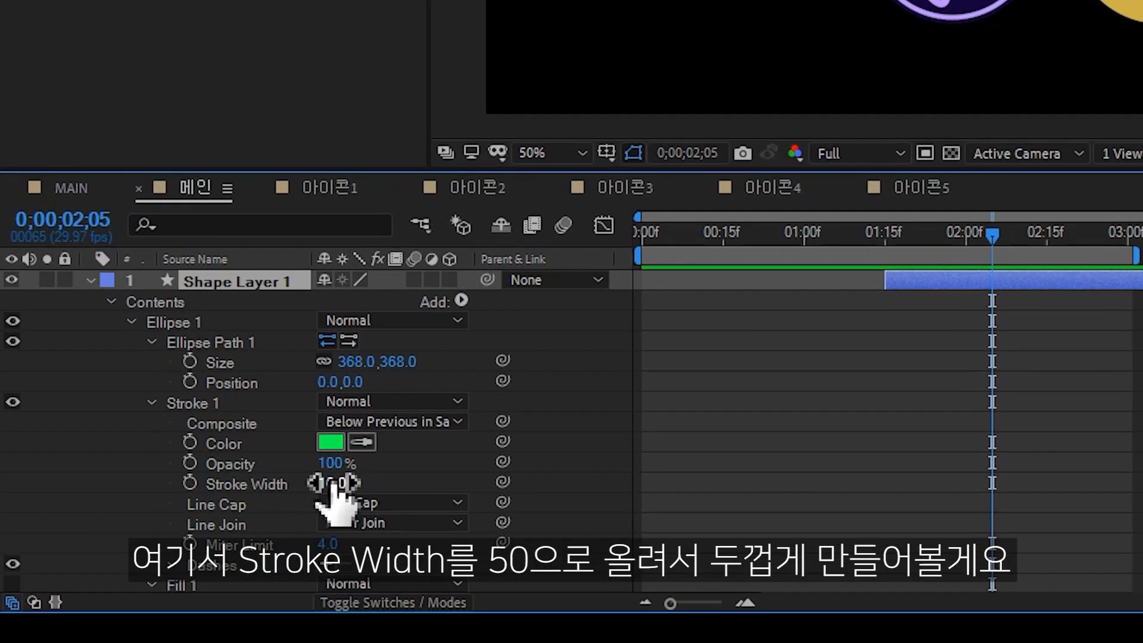
left_click_drag(331, 483, 378, 472)
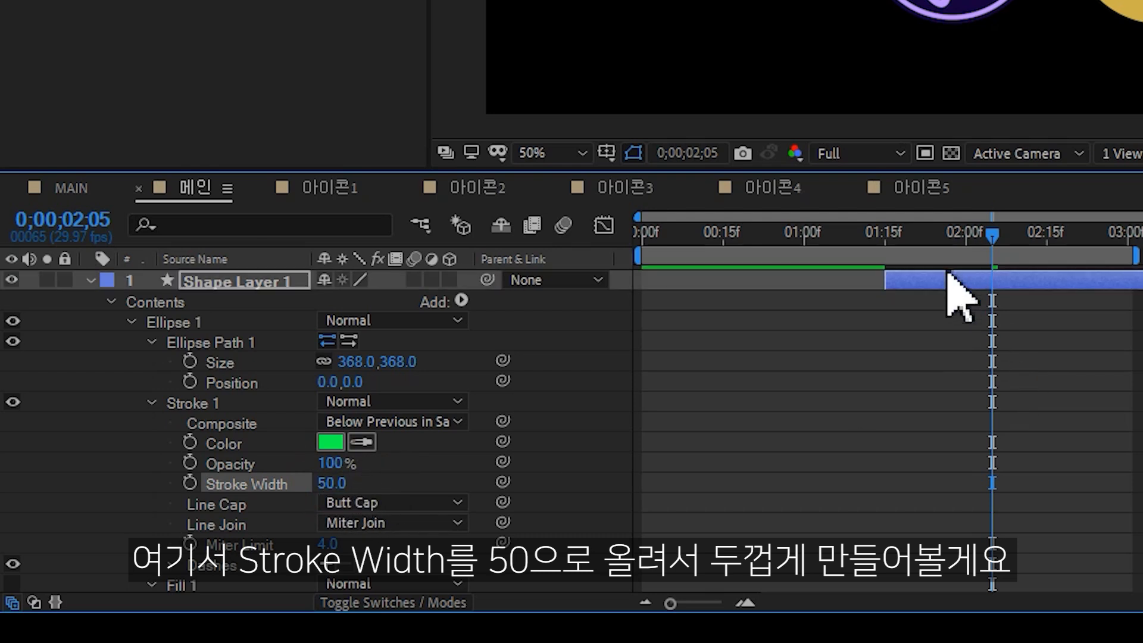
left_click(885, 234)
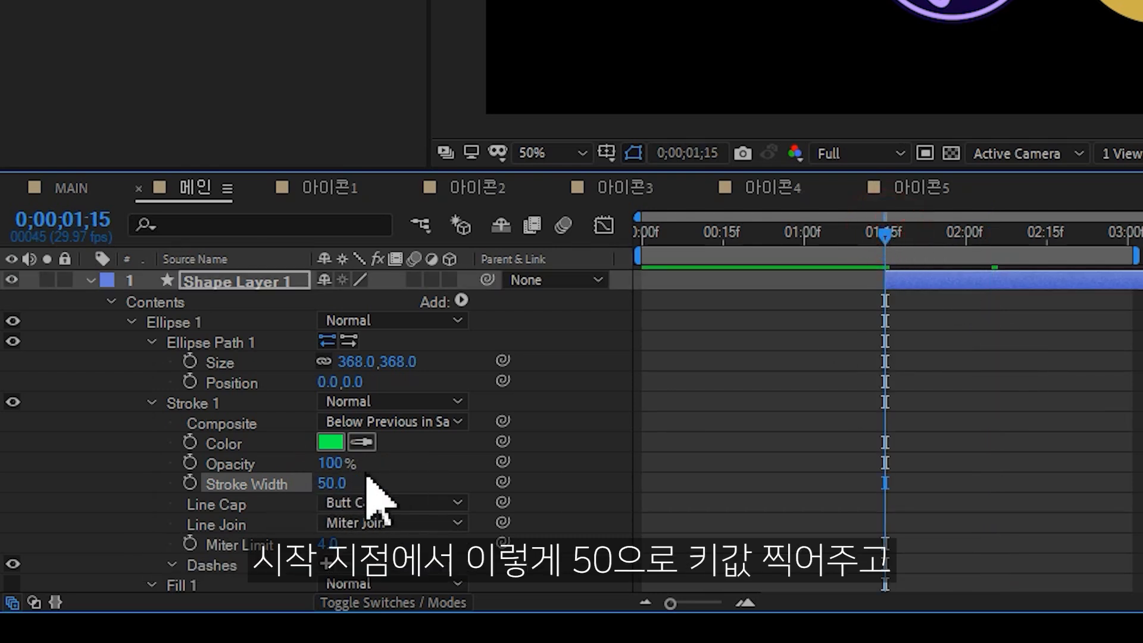
left_click(190, 482)
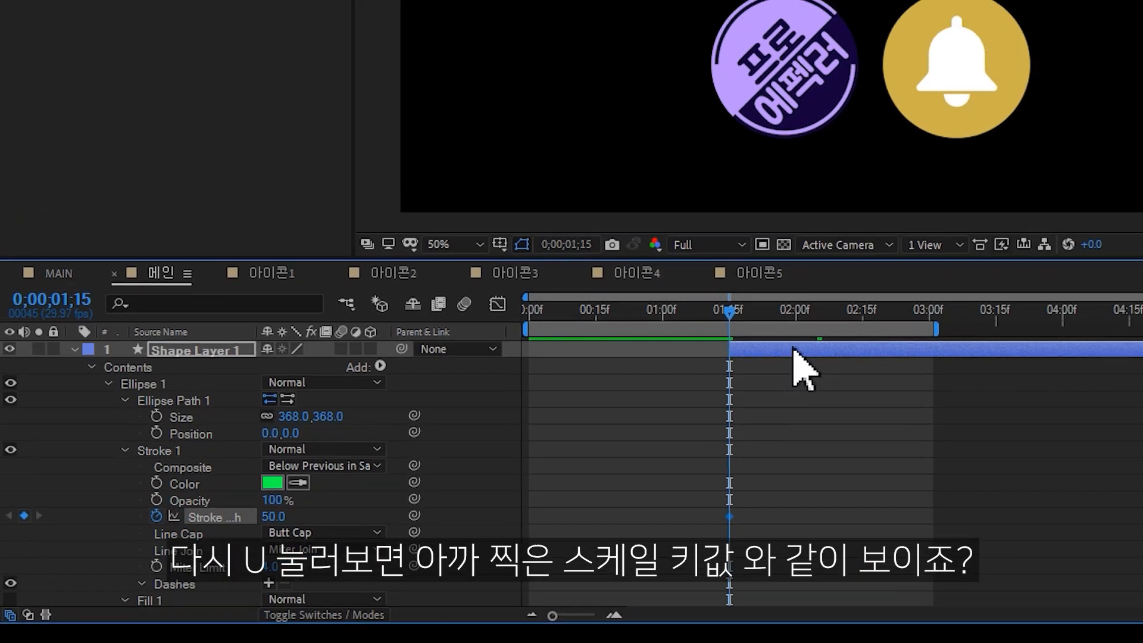
- Keyframe the ring's Stroke Width at 0 at 0;00;02;05, in line with the last Scale keyframe
key("u")
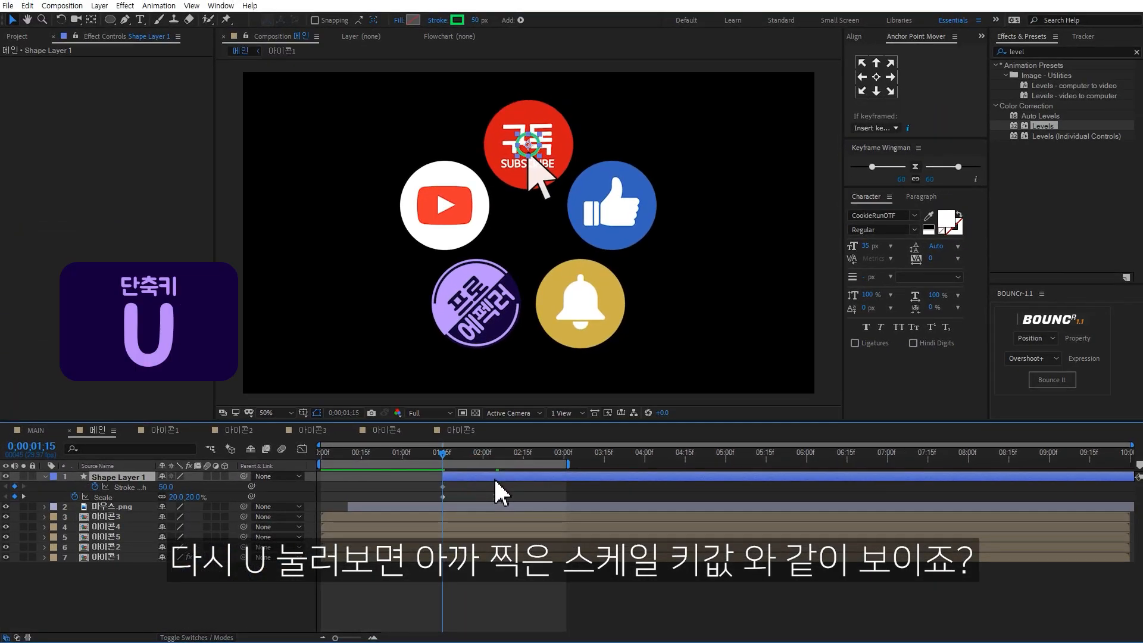
left_click(495, 454)
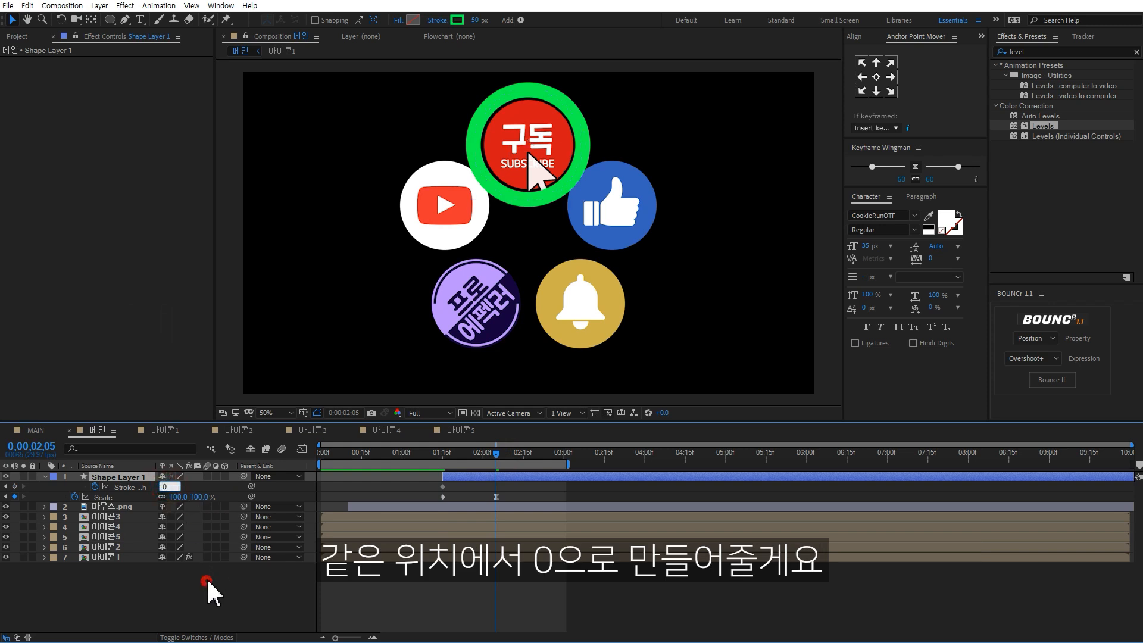
key("Return")
- Easy-ease the ring's last Stroke Width keyframe and extend its incoming speed-graph handle to 100% influence
left_click_drag(508, 485, 455, 485)
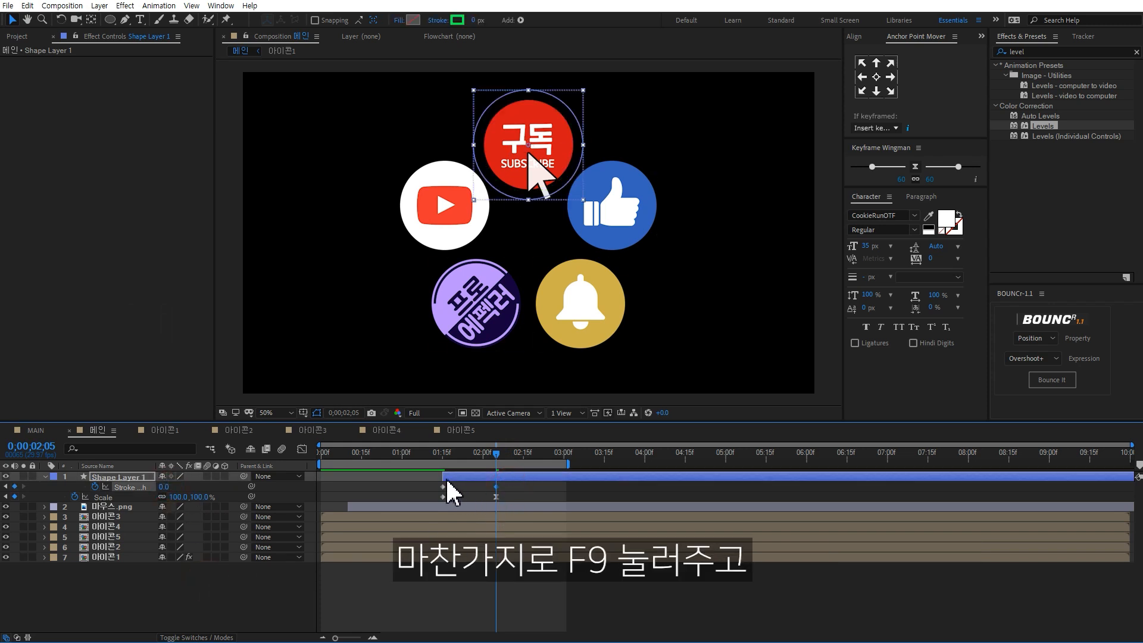
key("F9")
left_click(302, 449)
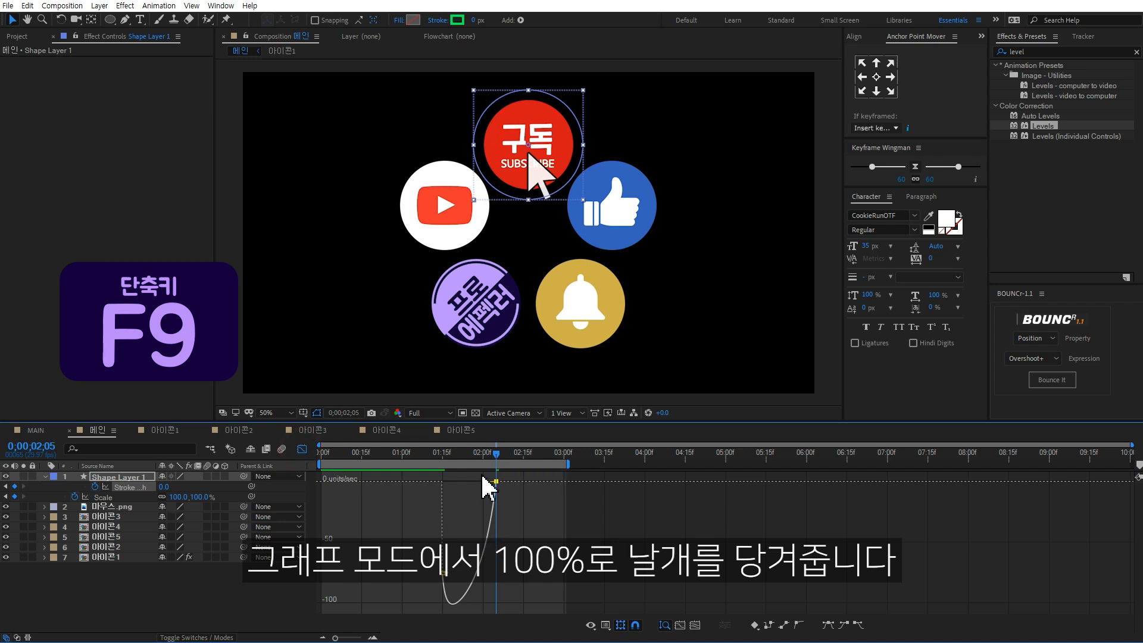
left_click_drag(488, 483, 348, 471)
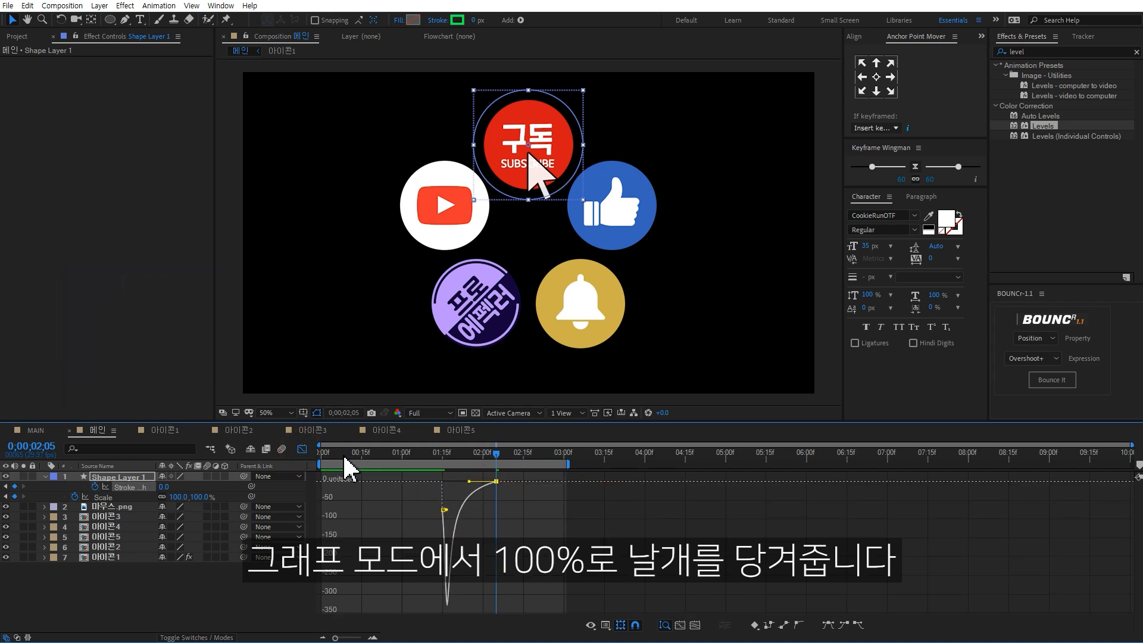
left_click(301, 449)
- Play back the composition to check the ring expanding while its stroke thins out
left_click(563, 595)
key("space")
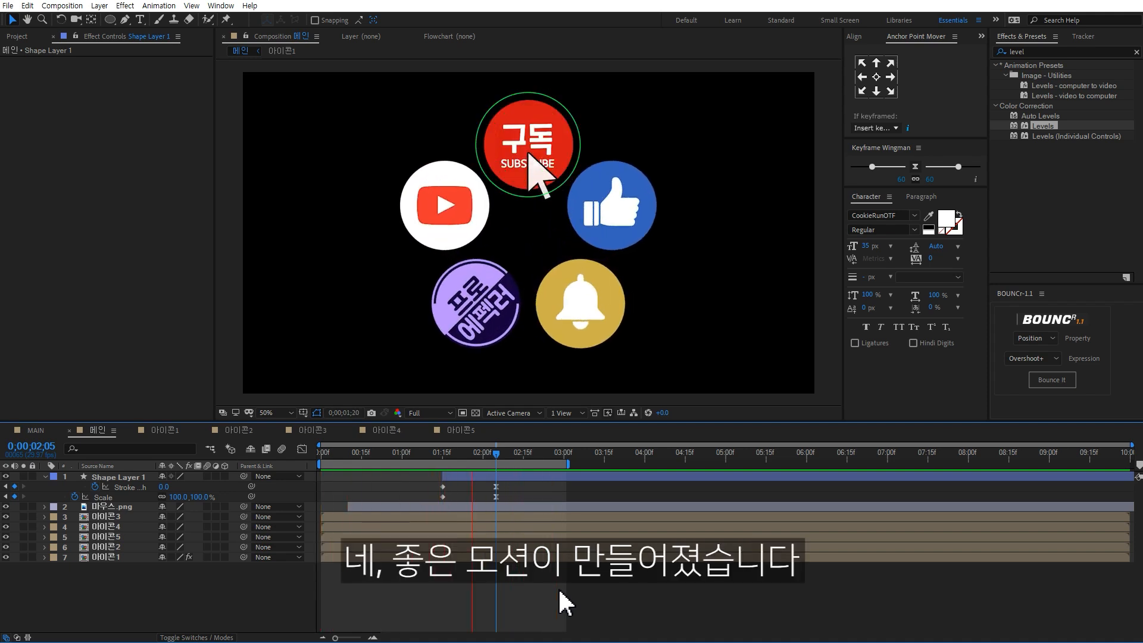
key("space")
- Move the ring's shape layer directly below the 마우스.png layer so the cursor overlaps the ring
left_click(447, 454)
left_click_drag(448, 454, 456, 454)
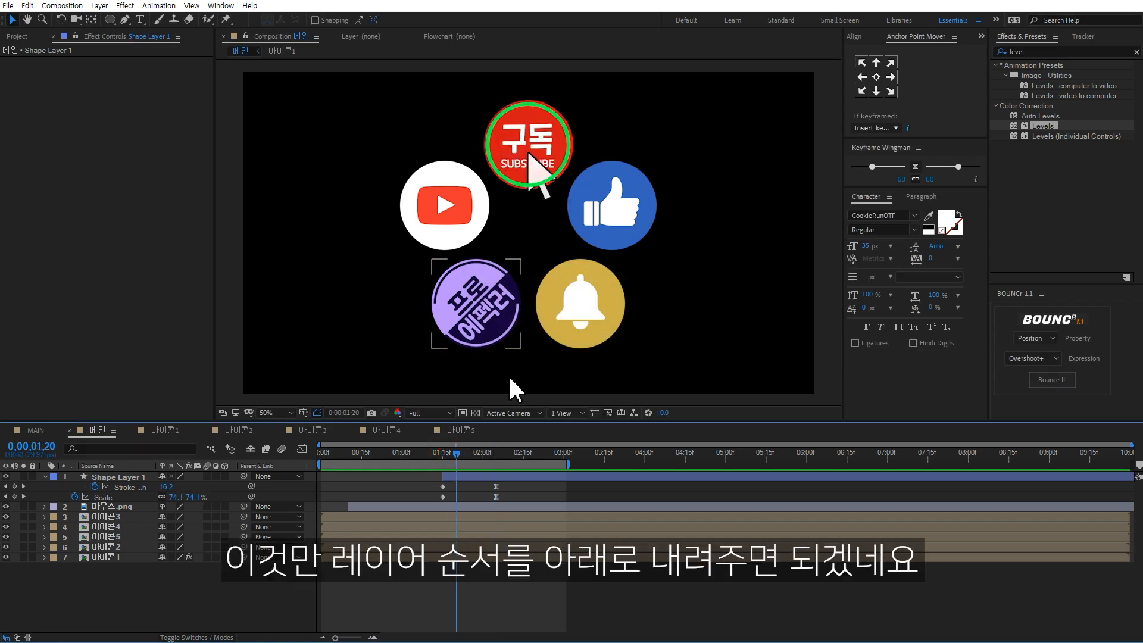
left_click_drag(117, 478, 117, 523)
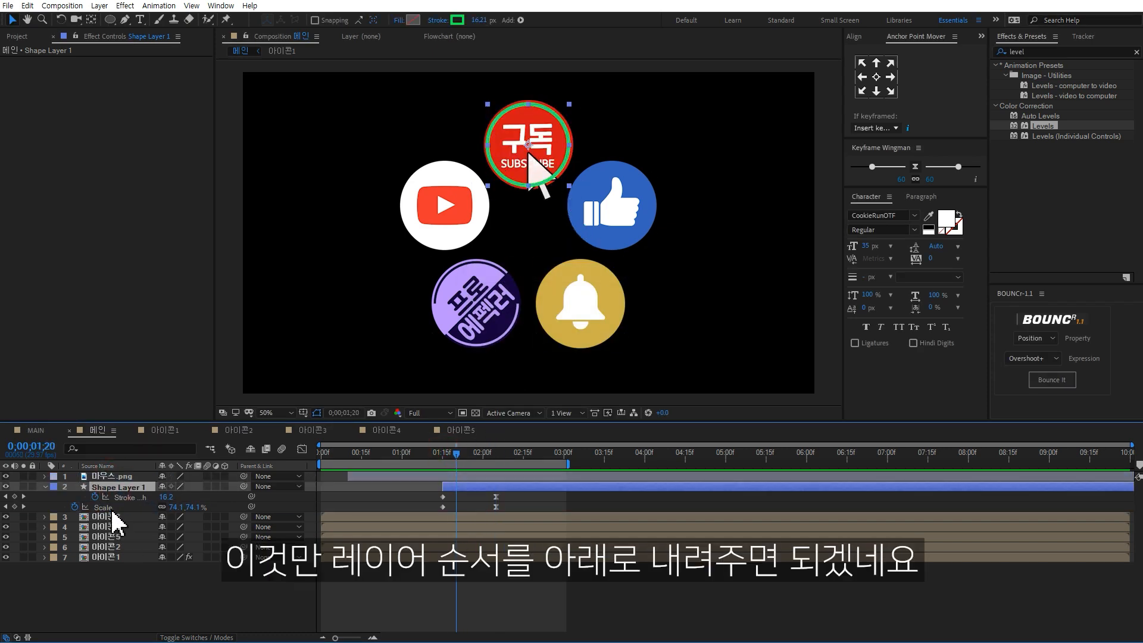
left_click(593, 604)
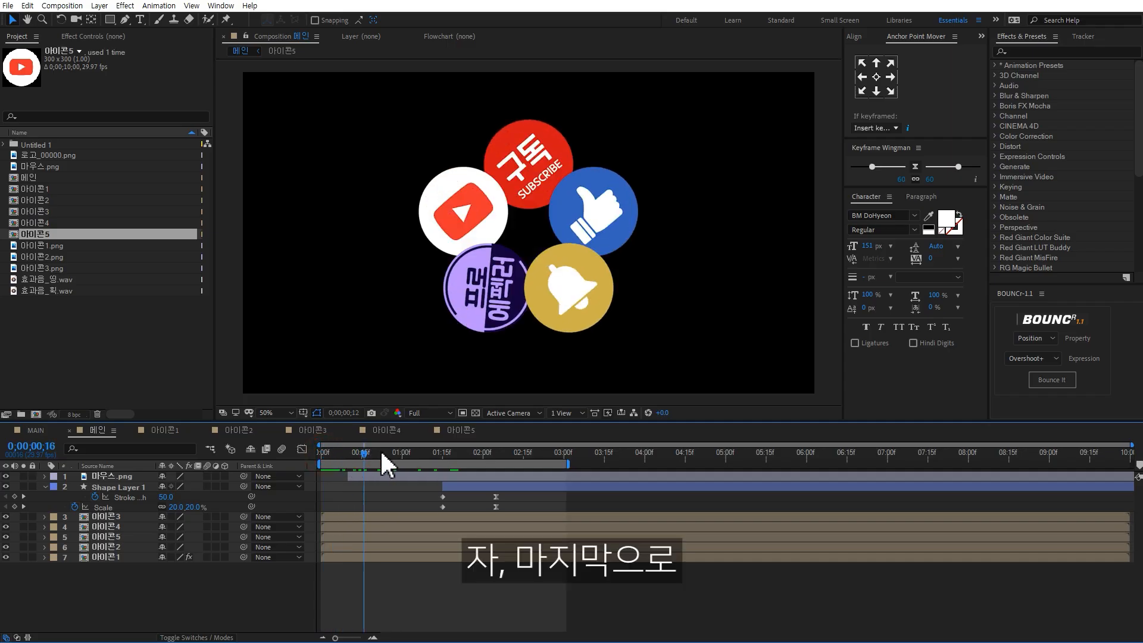
- Add the 메인 composition to the render queue
left_click_drag(380, 450, 517, 450)
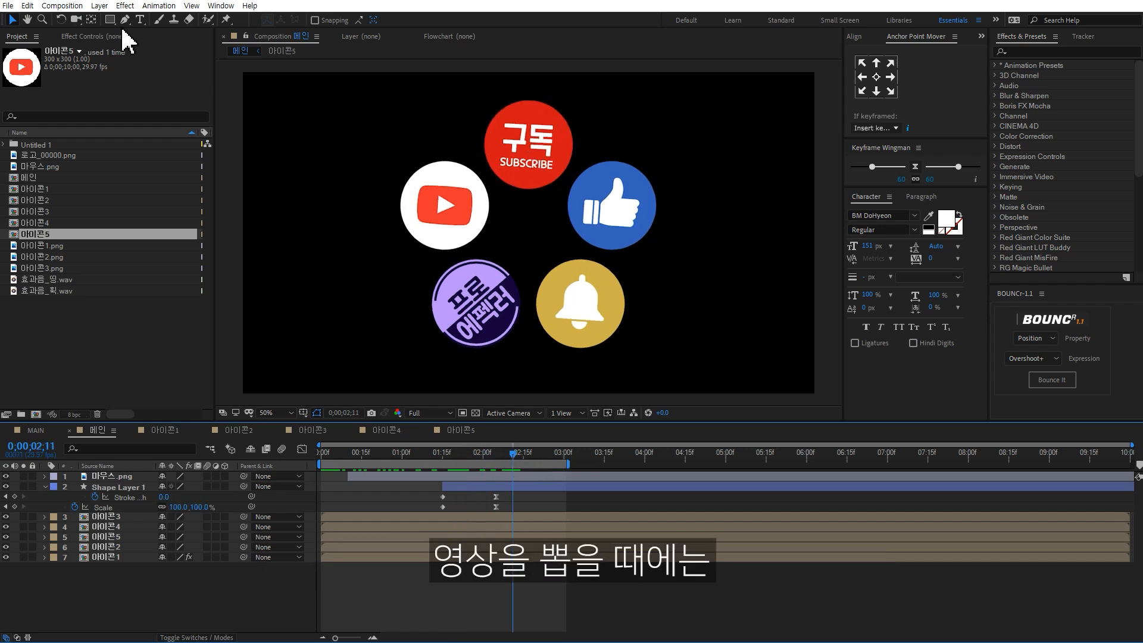
left_click(64, 6)
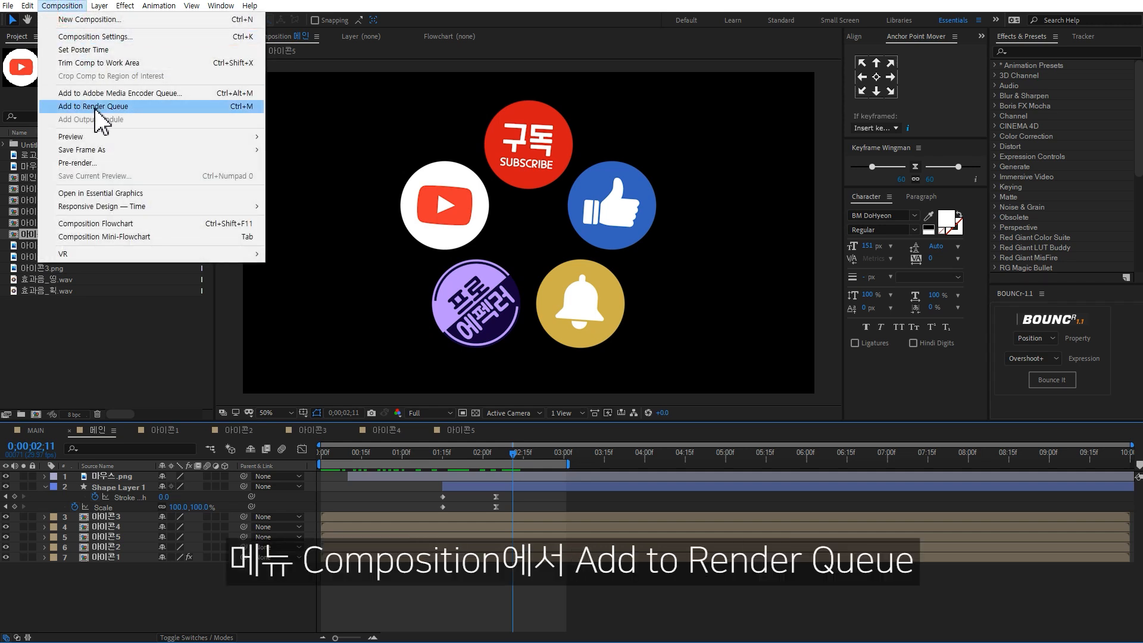
left_click(245, 107)
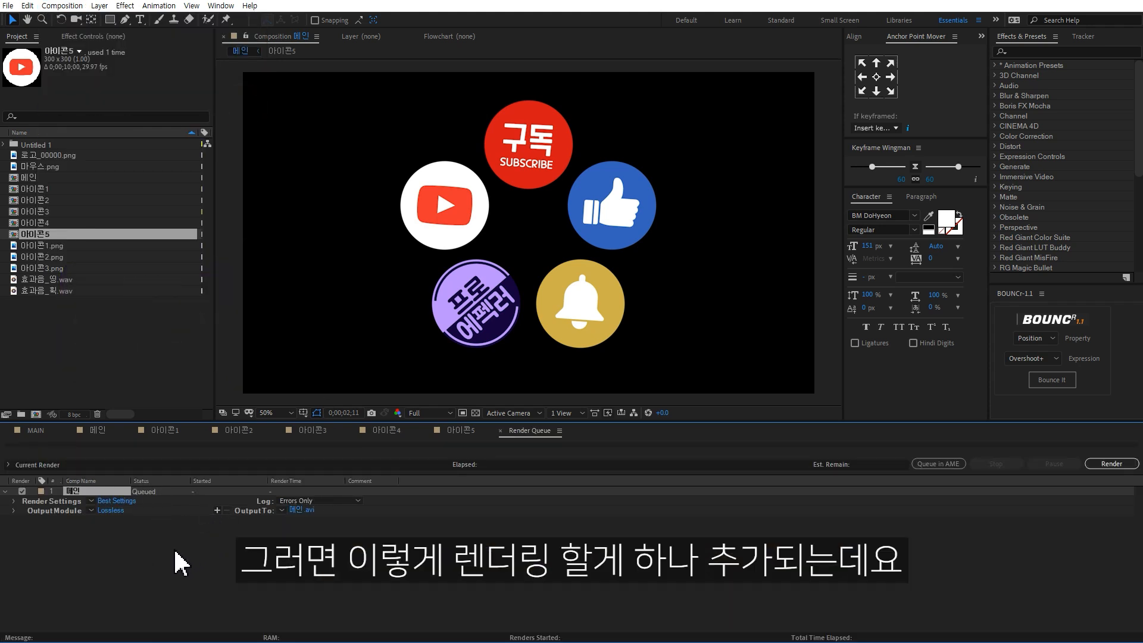
- Configure the queued render's output module to QuickTime format with RGB + Alpha channels
left_click(111, 513)
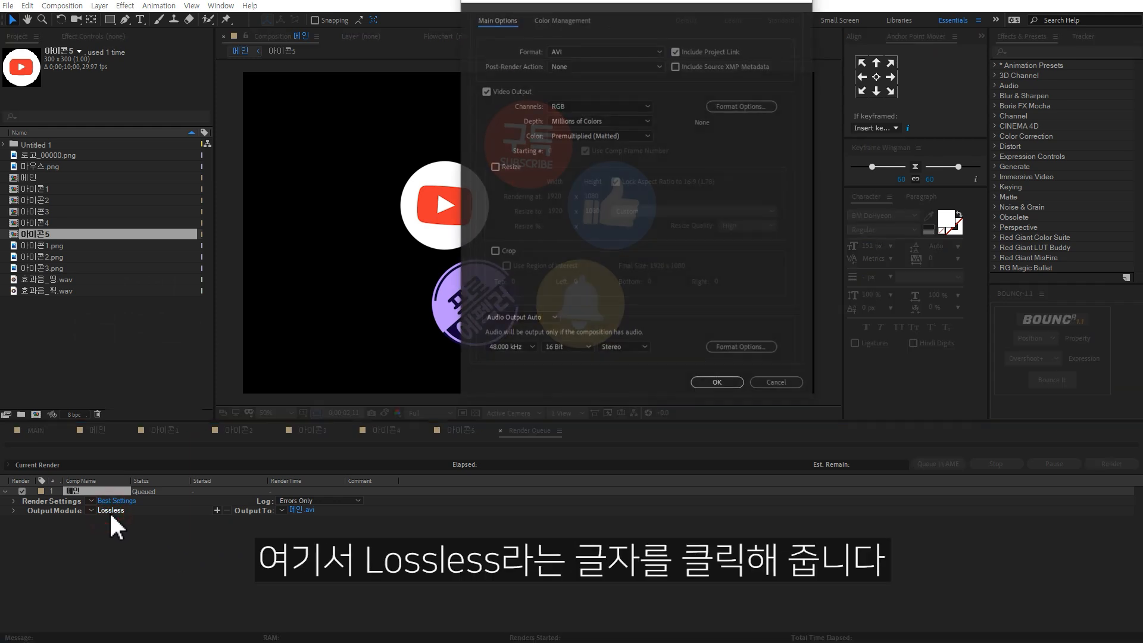
left_click_drag(660, 6, 581, 58)
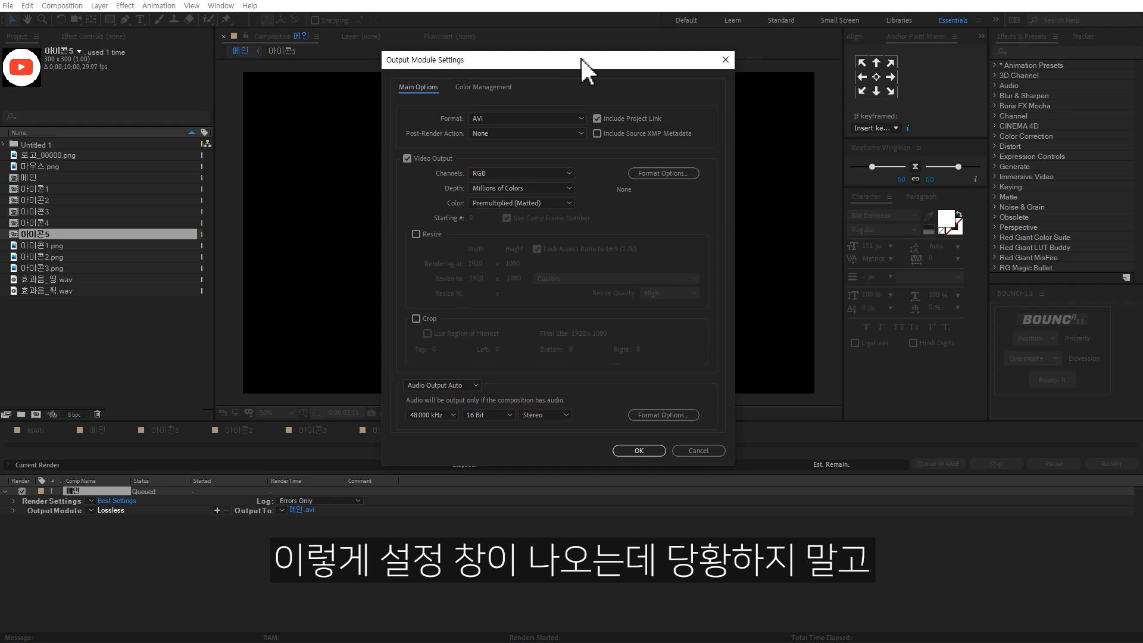
left_click(524, 117)
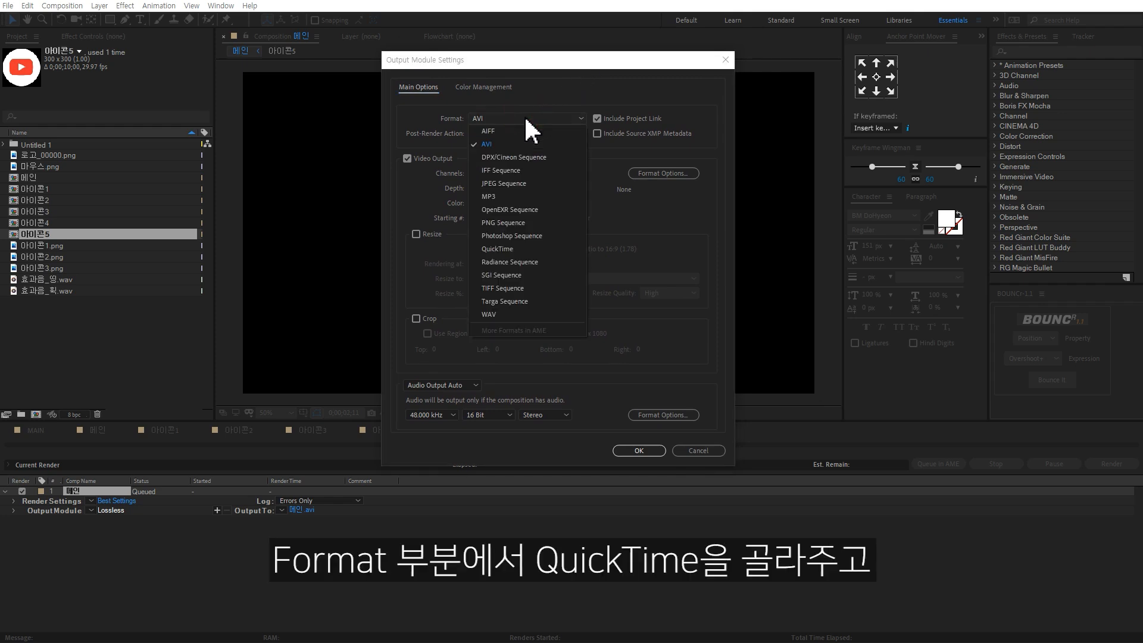
left_click(499, 247)
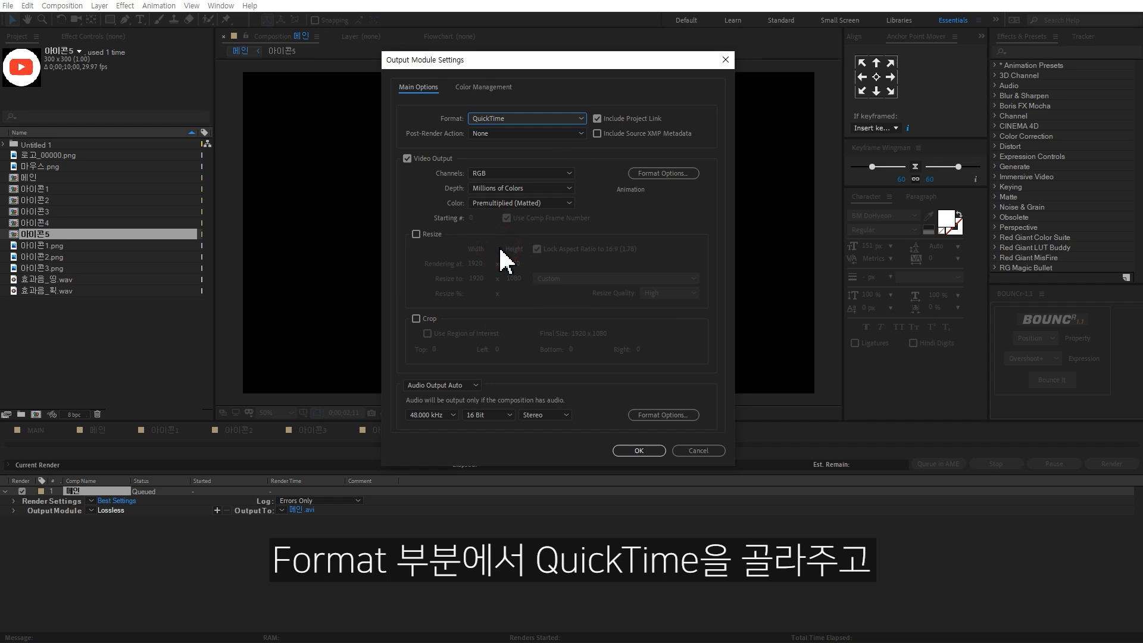
left_click(526, 173)
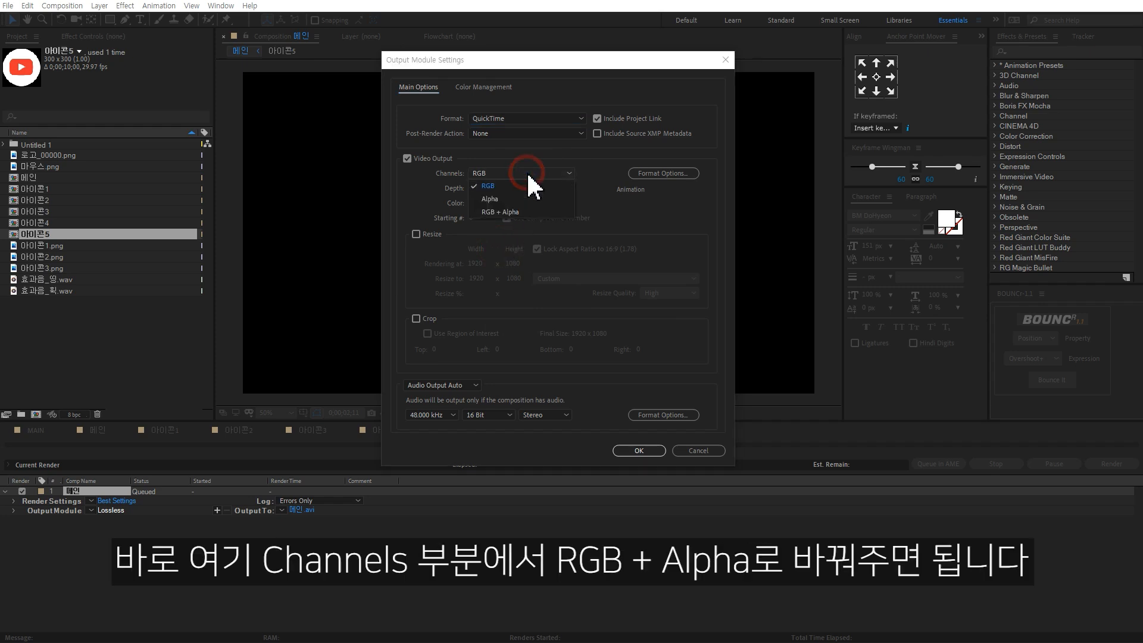
left_click(525, 213)
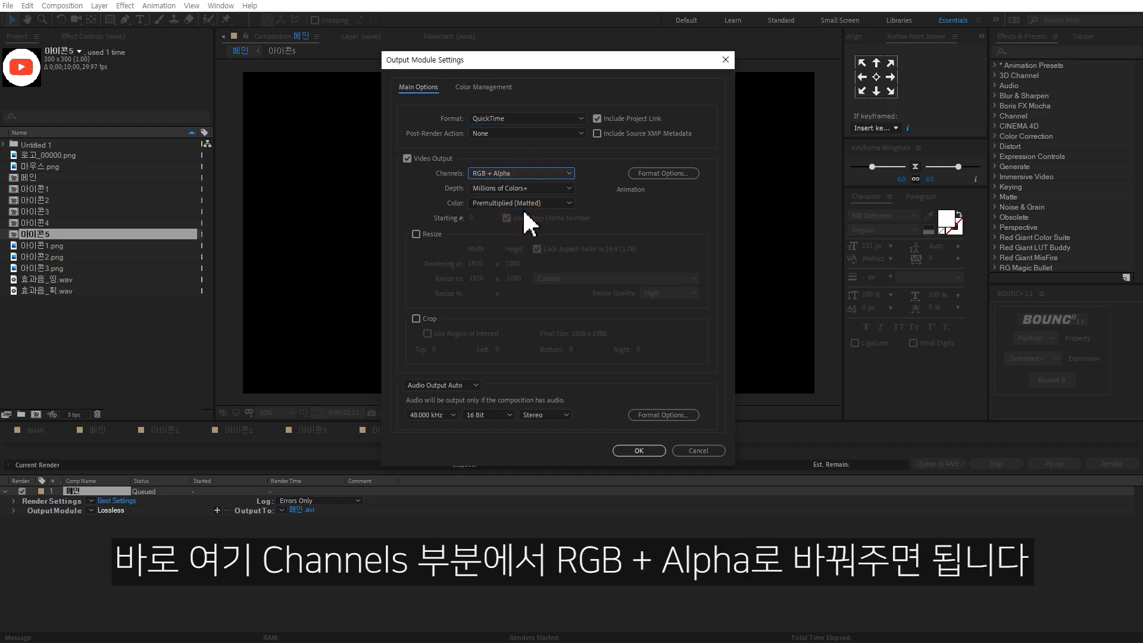
left_click(639, 451)
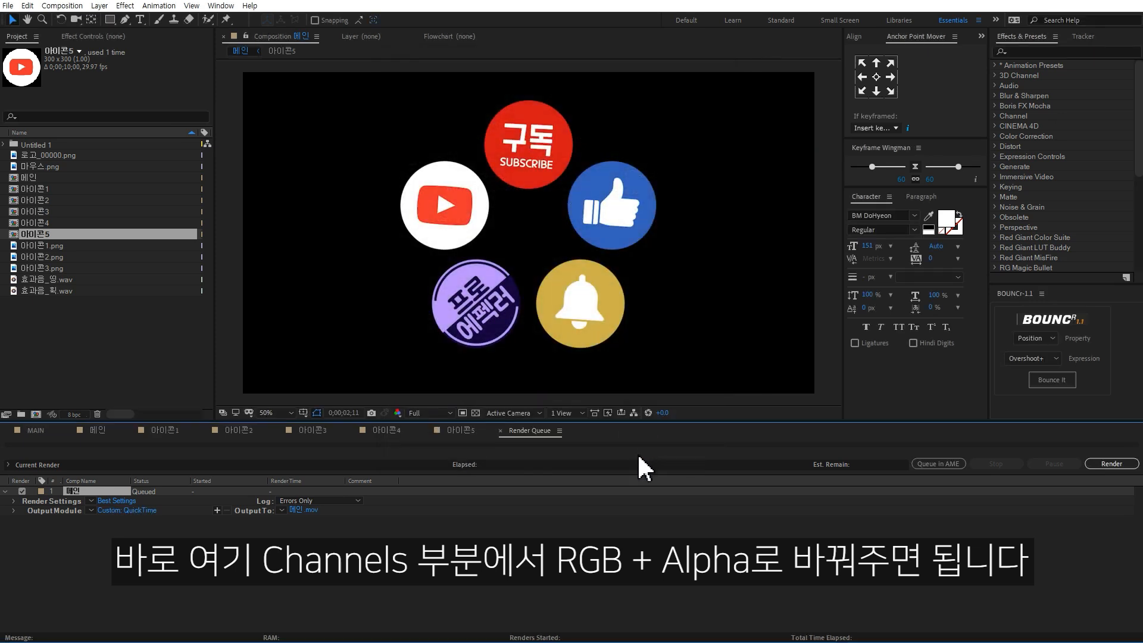